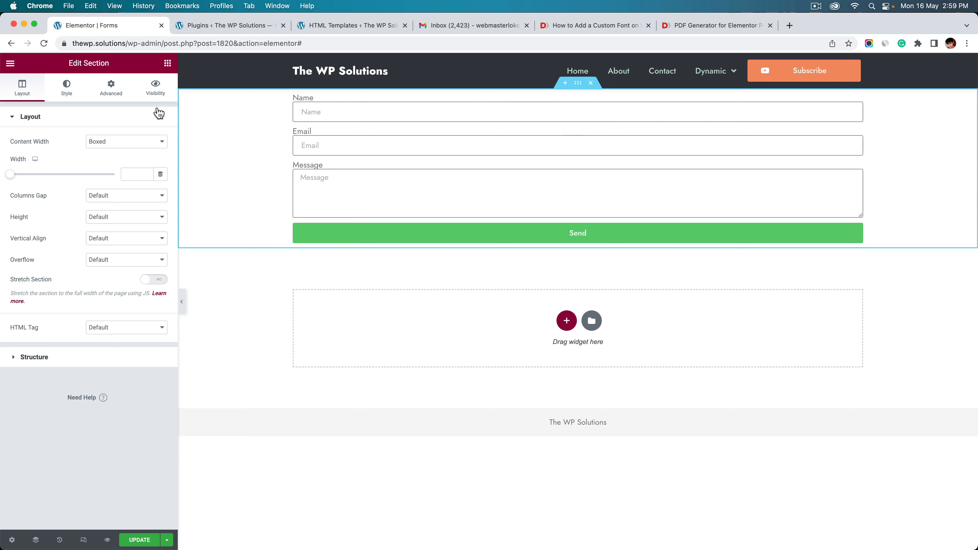
# Set the section's padding to 20 px all round
pyautogui.click(124, 94)
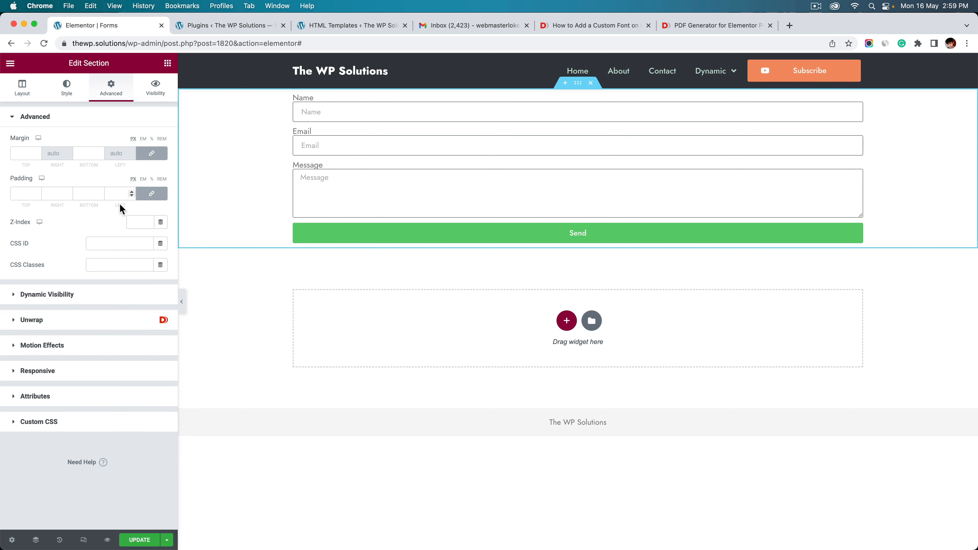
pyautogui.click(26, 195)
pyautogui.write('20')
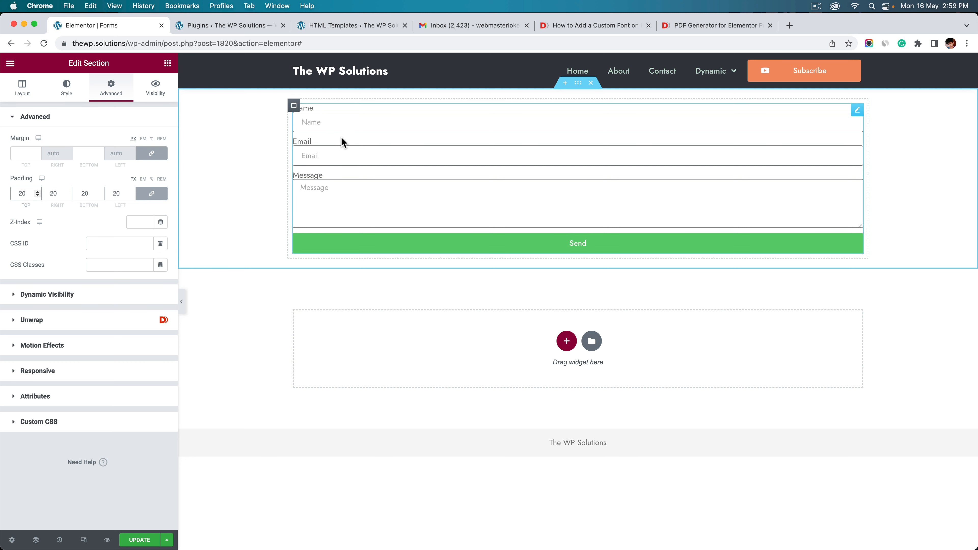
# Delete the Message field from the form and review the Name field's settings
pyautogui.click(364, 138)
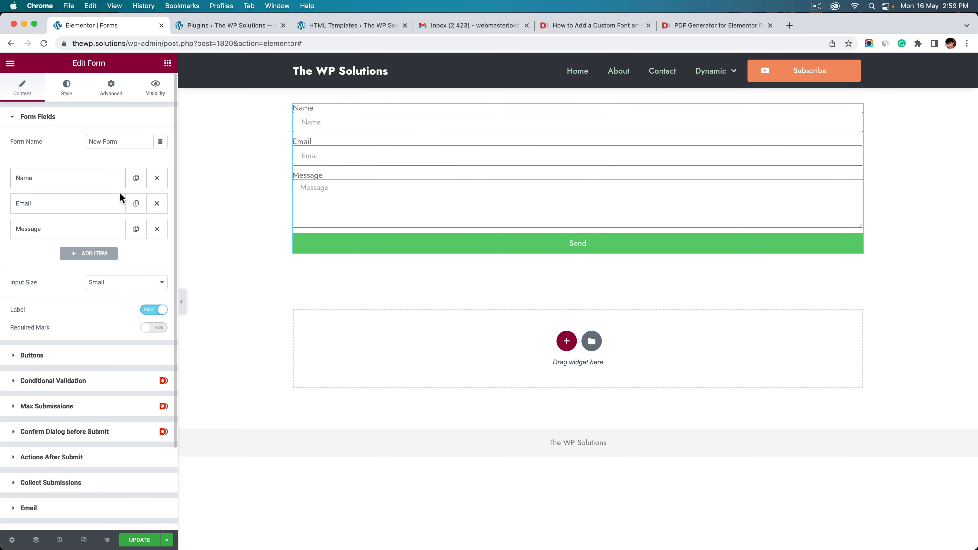
pyautogui.click(156, 229)
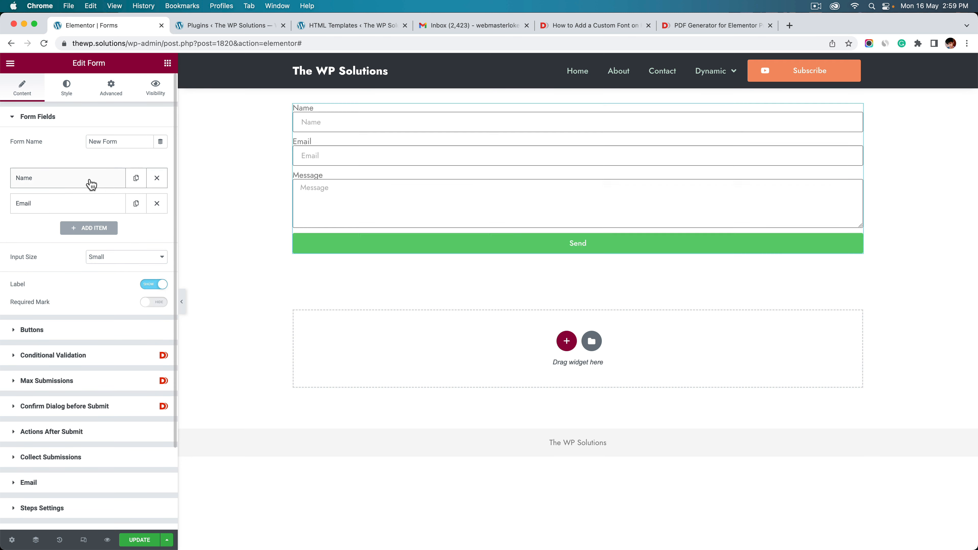
pyautogui.click(90, 182)
pyautogui.click(81, 203)
pyautogui.click(78, 180)
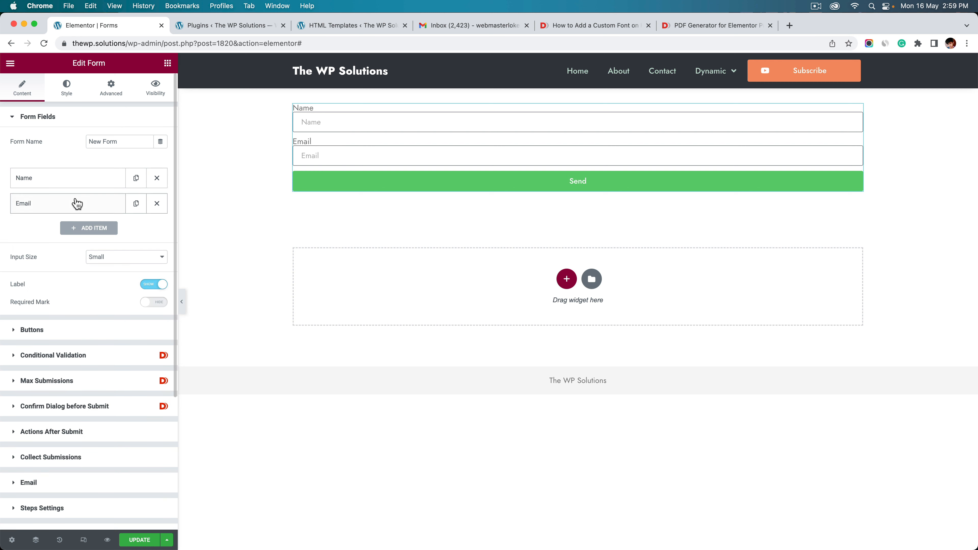
# Review the Email field's settings and add a new empty third field after it
pyautogui.click(76, 203)
pyautogui.click(76, 229)
pyautogui.click(70, 203)
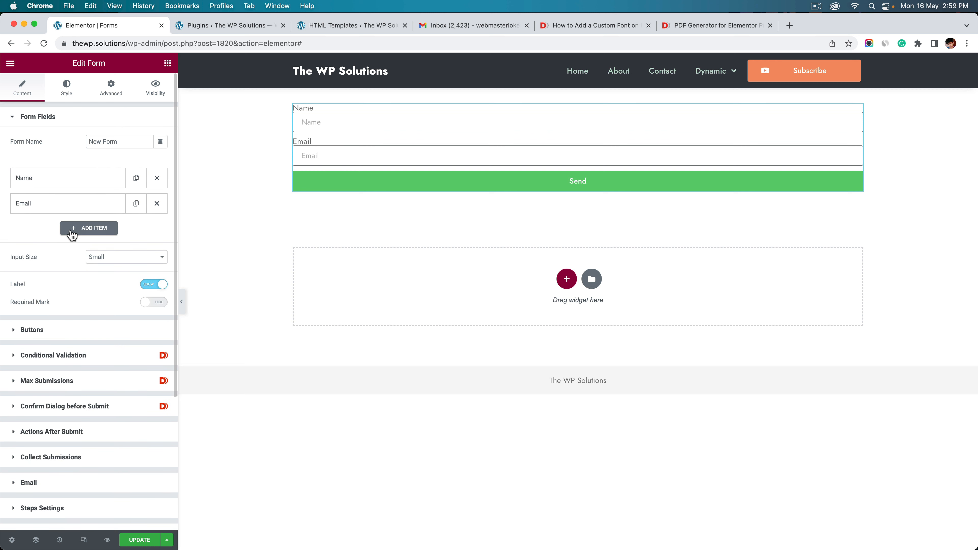
pyautogui.click(70, 229)
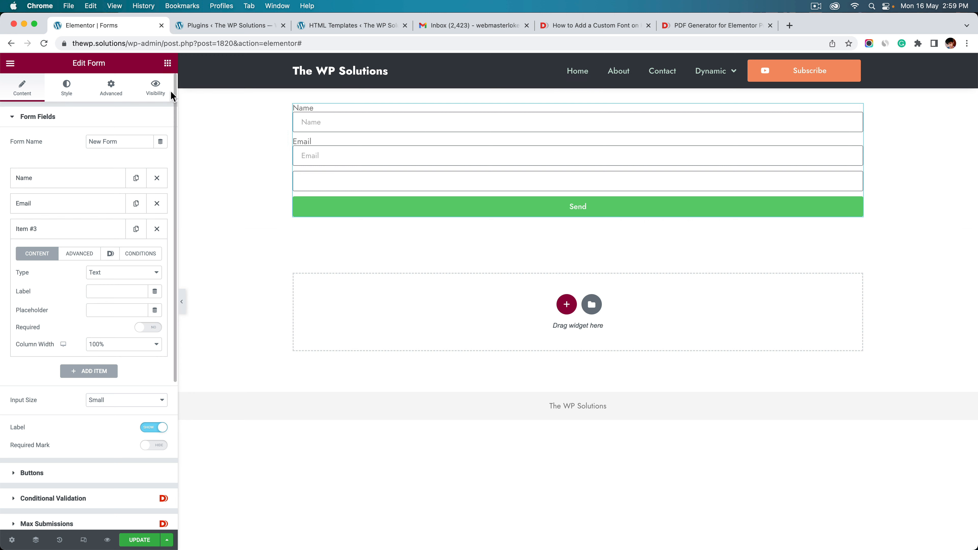
pyautogui.click(167, 63)
# Add a centred 'Photography Service' heading above the form, coloured New Secondary orange
pyautogui.moveTo(116, 240); pyautogui.dragTo(461, 110)
pyautogui.tripleClick(68, 162)
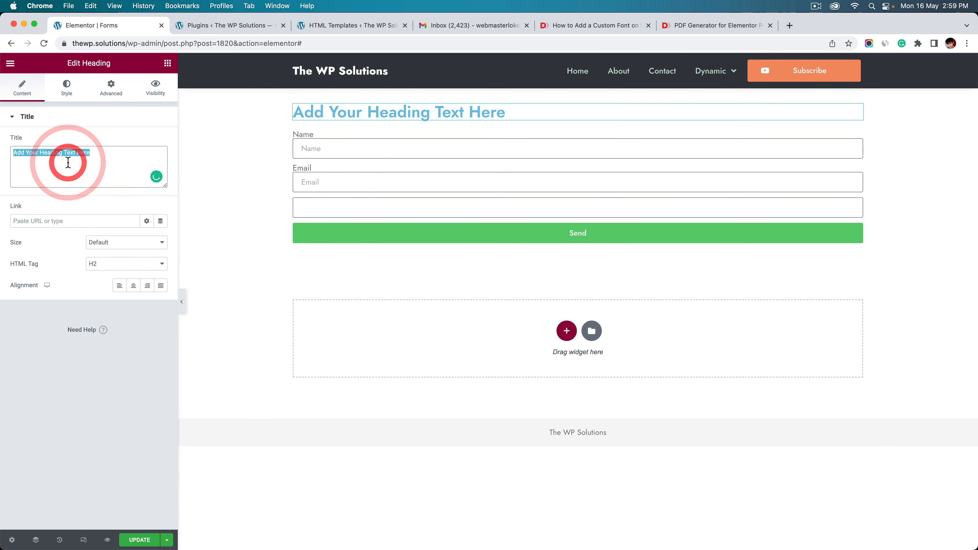
pyautogui.write('Photography Service')
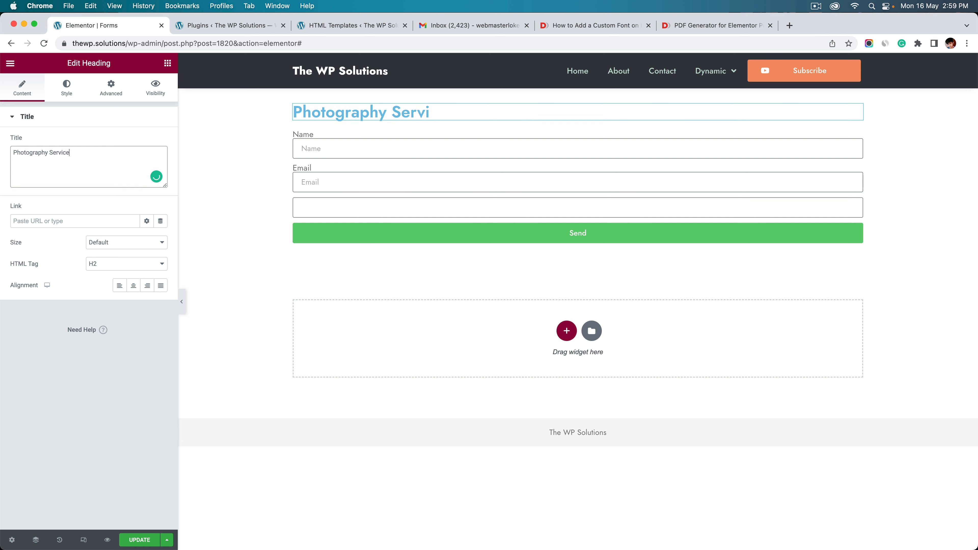
pyautogui.click(134, 286)
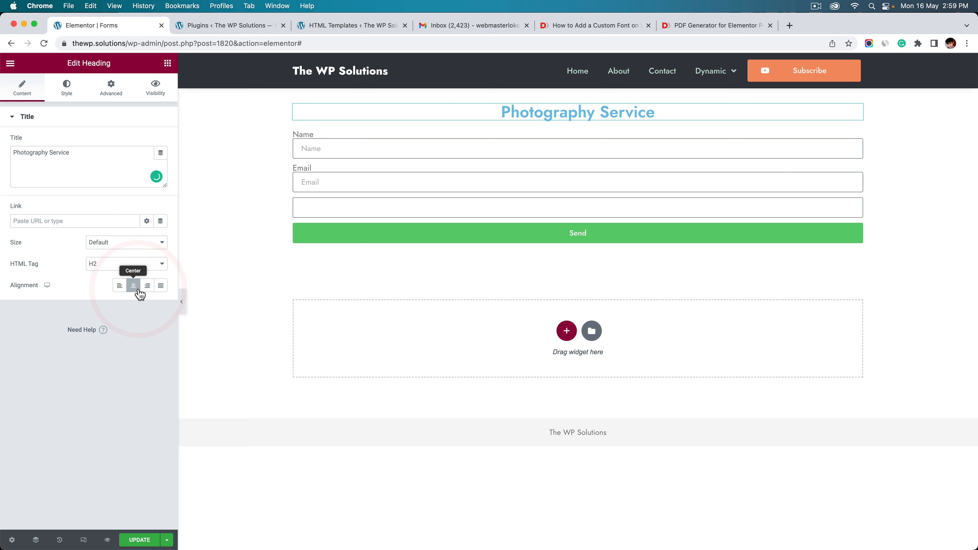
pyautogui.click(66, 88)
pyautogui.click(147, 142)
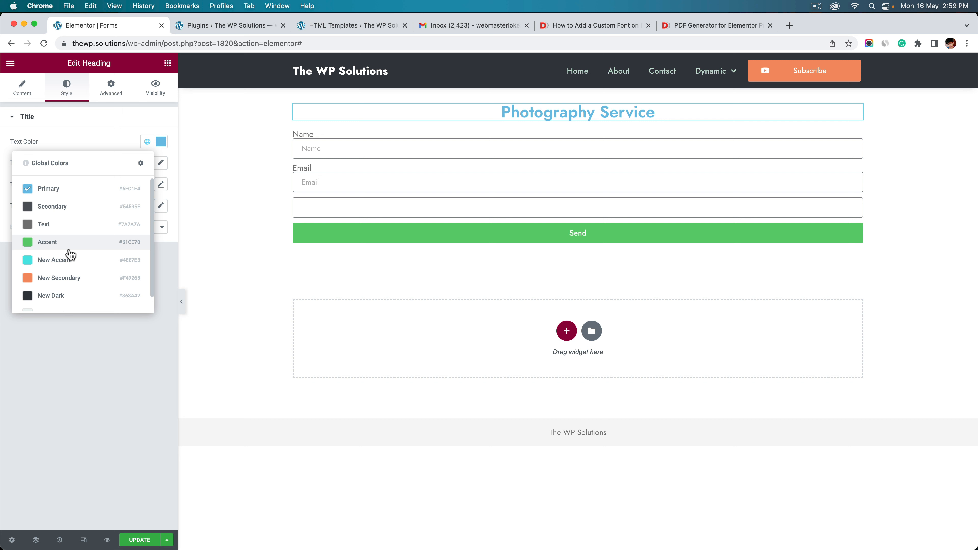
pyautogui.click(61, 277)
# Set the Send button background to the New Secondary orange global colour
pyautogui.click(339, 145)
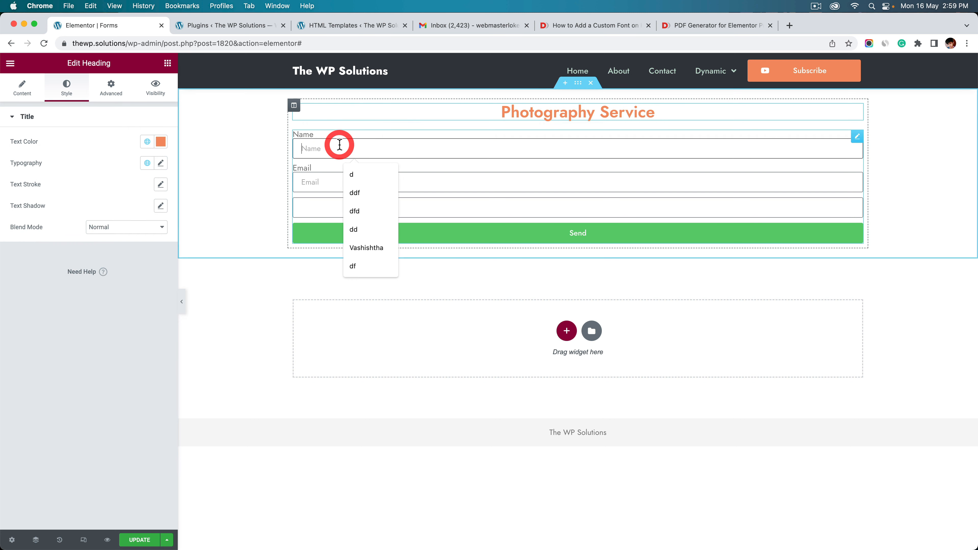
pyautogui.click(67, 96)
pyautogui.scroll(-10, 89, 382)
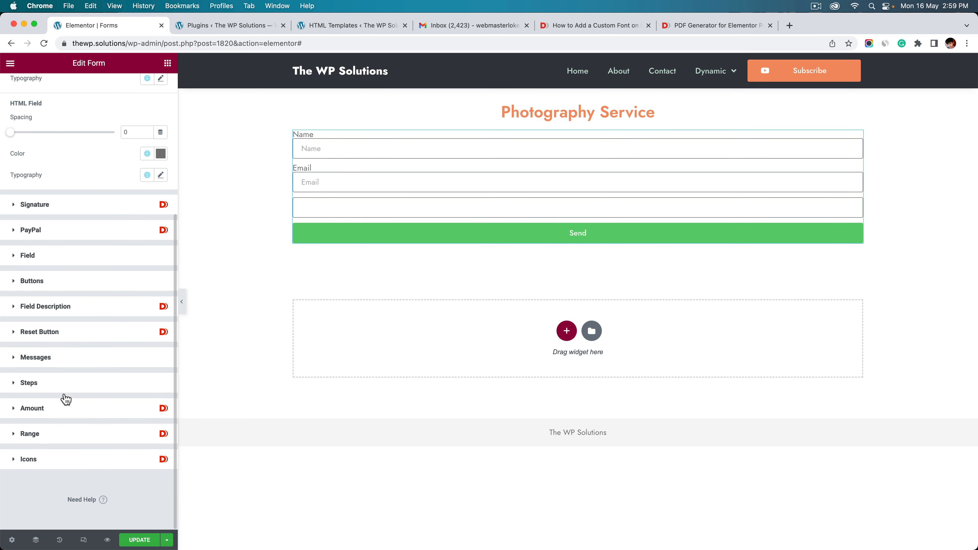
pyautogui.click(56, 285)
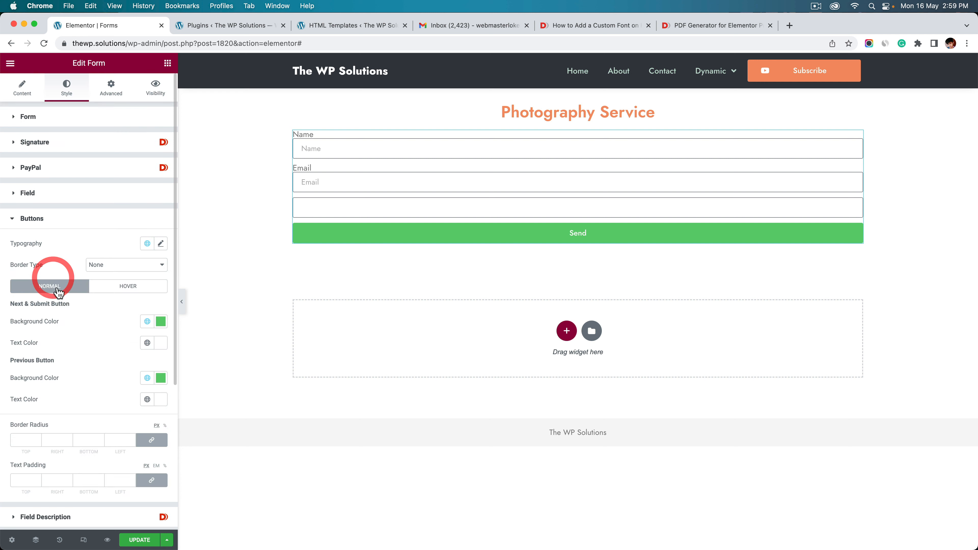
pyautogui.click(147, 321)
pyautogui.scroll(-1, 80, 442)
pyautogui.click(80, 442)
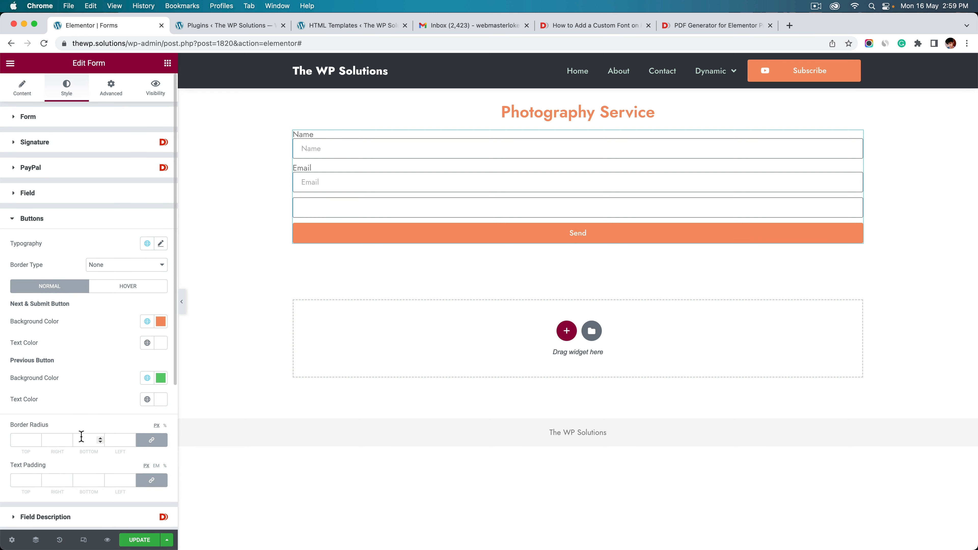
pyautogui.click(106, 226)
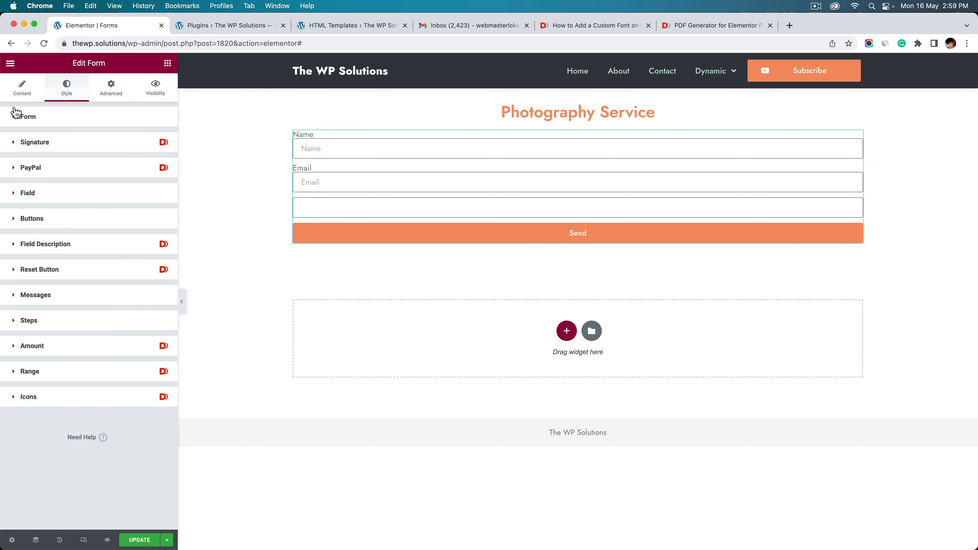
pyautogui.click(17, 97)
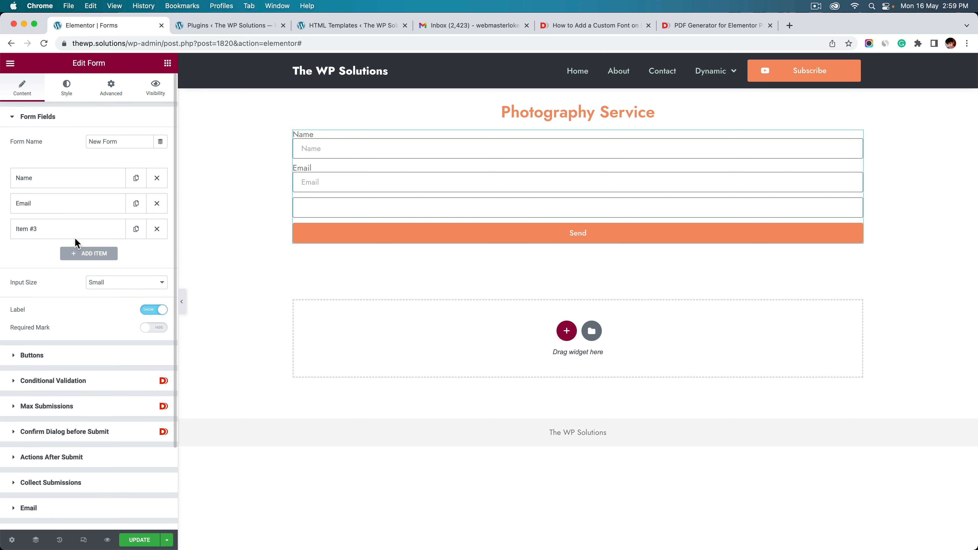
# Make the third field a Select dropdown with options <200, 200 - 500 and 500 - 1000
pyautogui.click(68, 229)
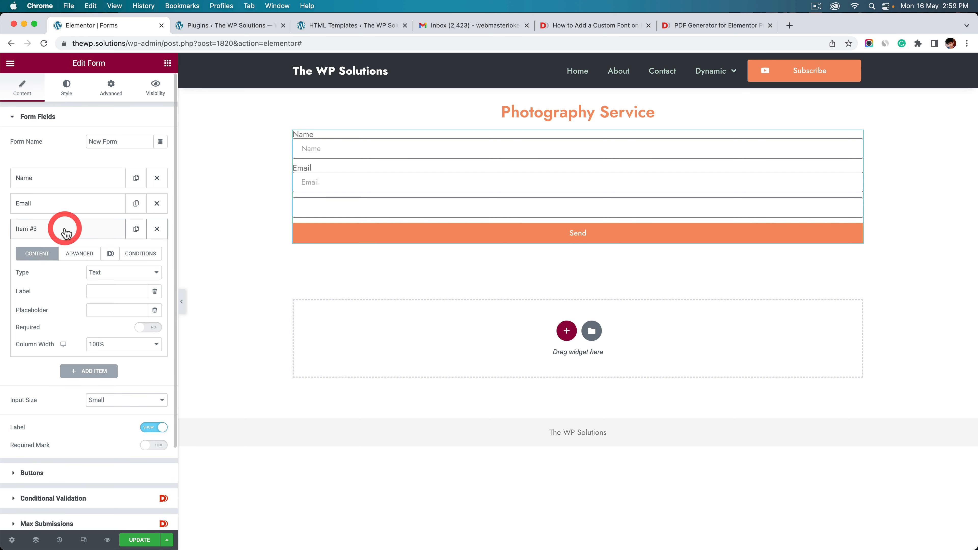
pyautogui.click(93, 272)
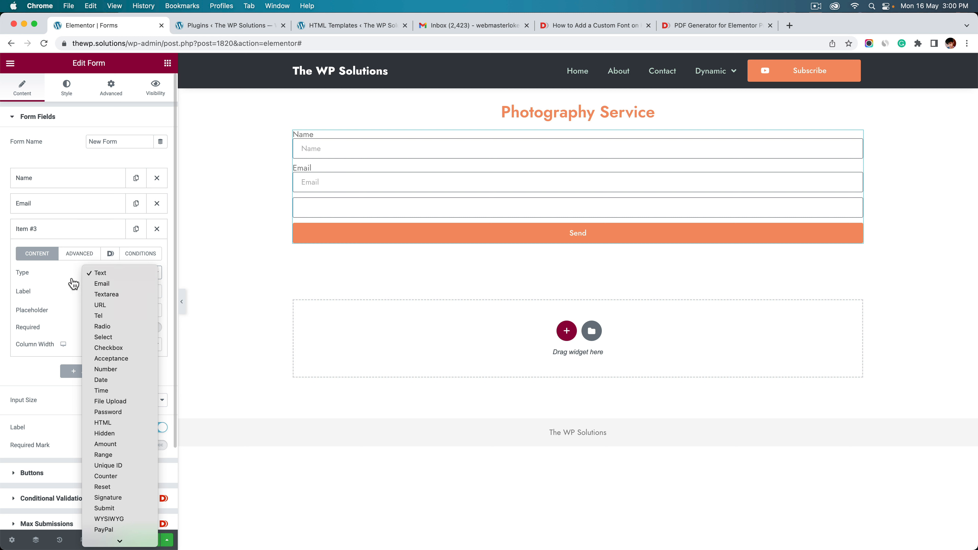
pyautogui.click(109, 338)
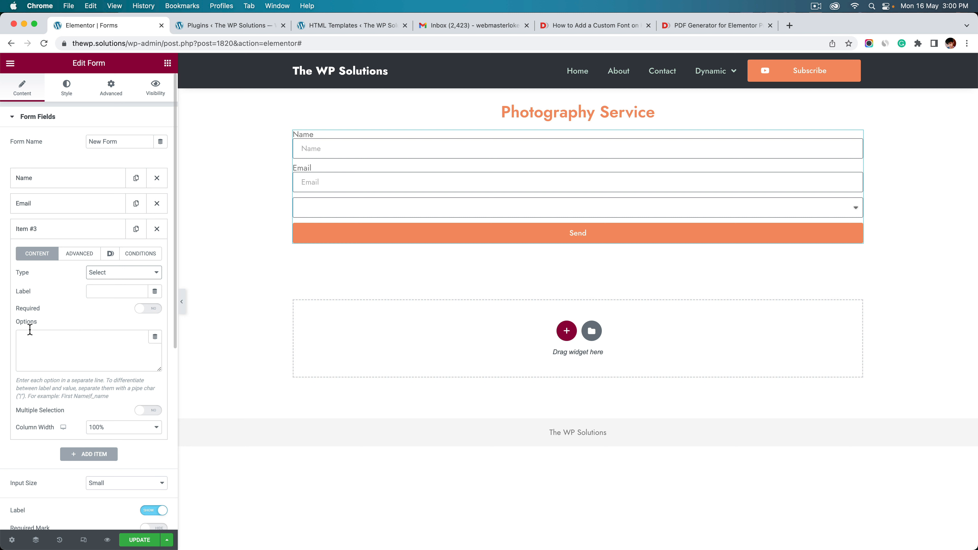
pyautogui.click(96, 348)
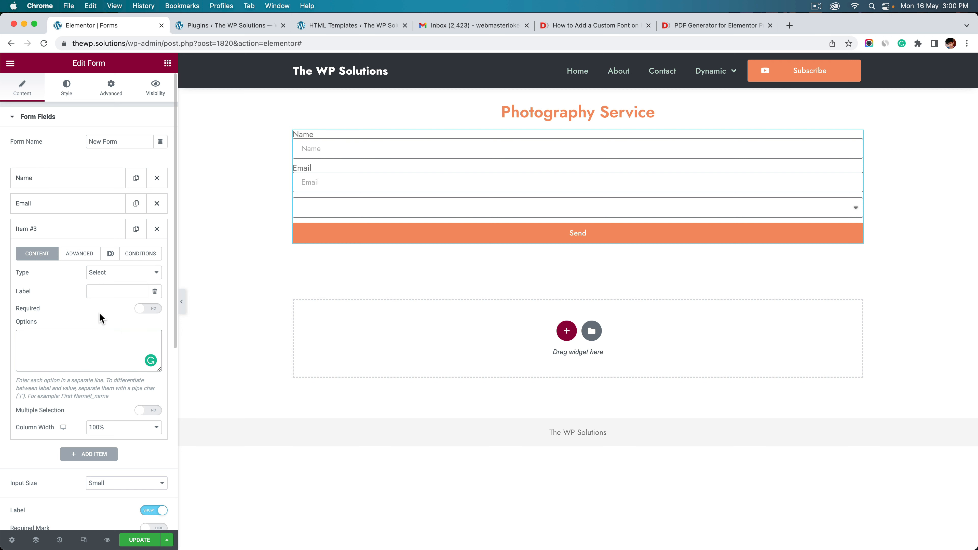
pyautogui.write('<')
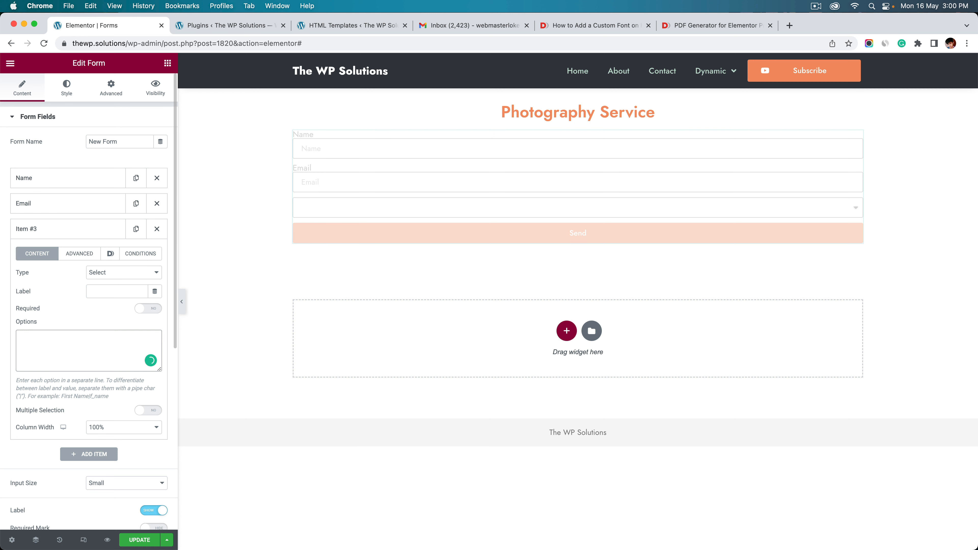
pyautogui.write('200')
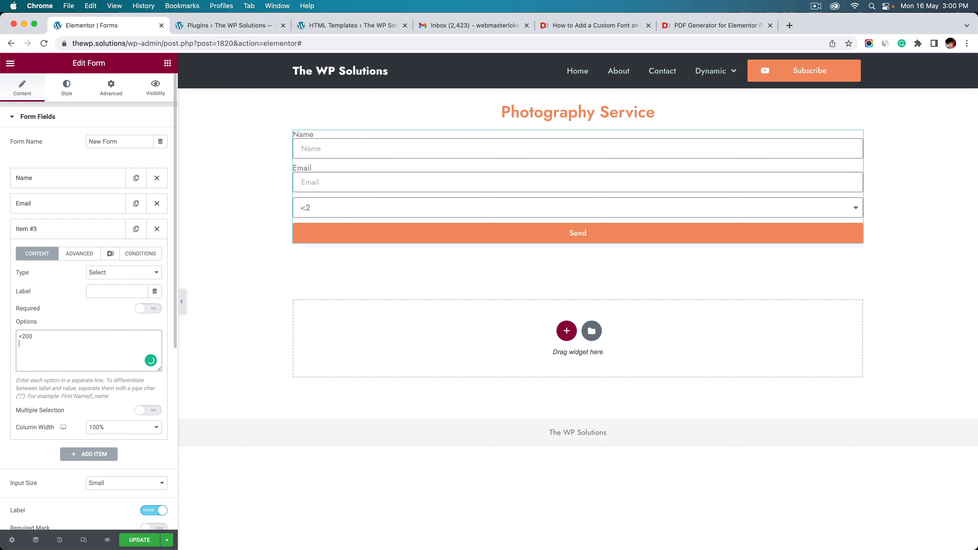
pyautogui.press('Return')
pyautogui.write('200 - 500')
pyautogui.press('Return')
pyautogui.write('500 - 1000')
pyautogui.click(333, 208)
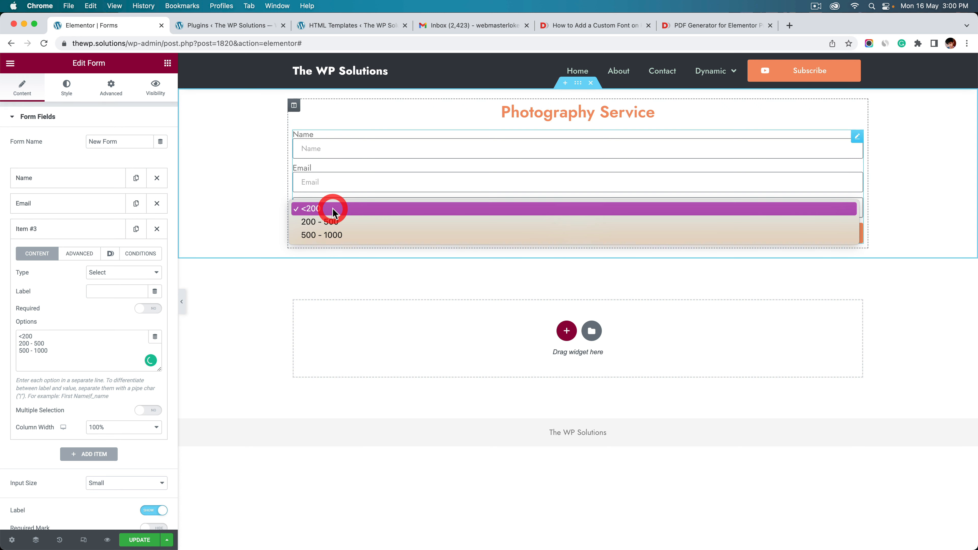
pyautogui.click(92, 318)
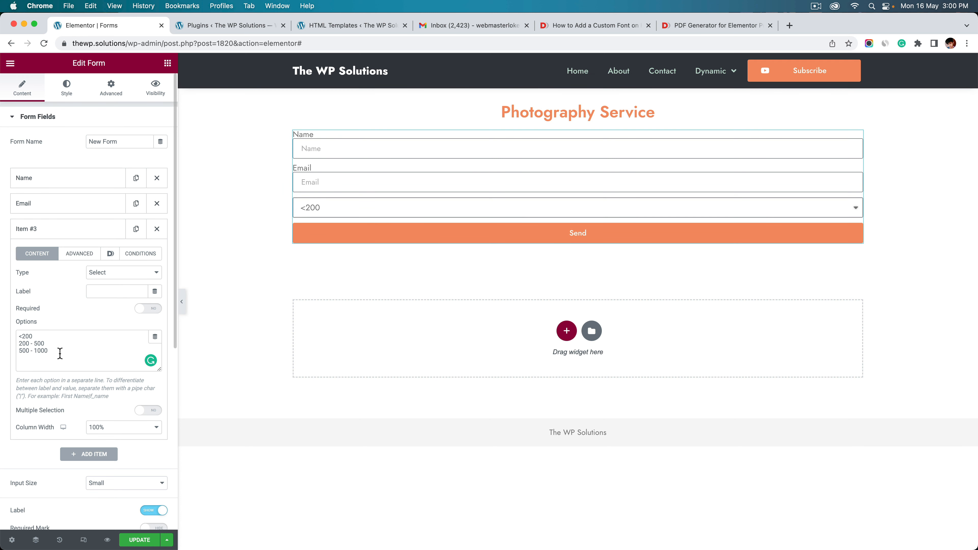
# Replace the dropdown's field ID and label it 'Budget'
pyautogui.moveTo(59, 353); pyautogui.dragTo(18, 334)
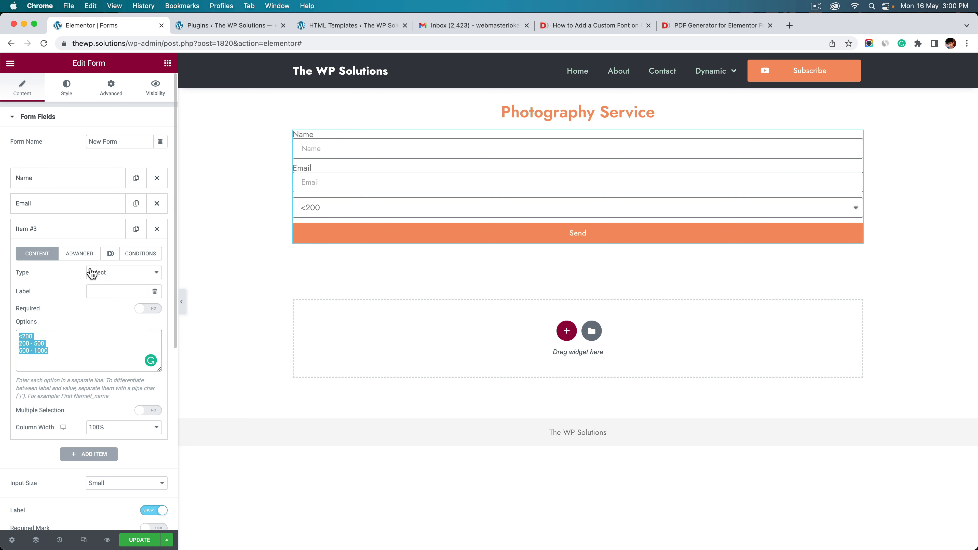
pyautogui.click(85, 254)
pyautogui.doubleClick(94, 292)
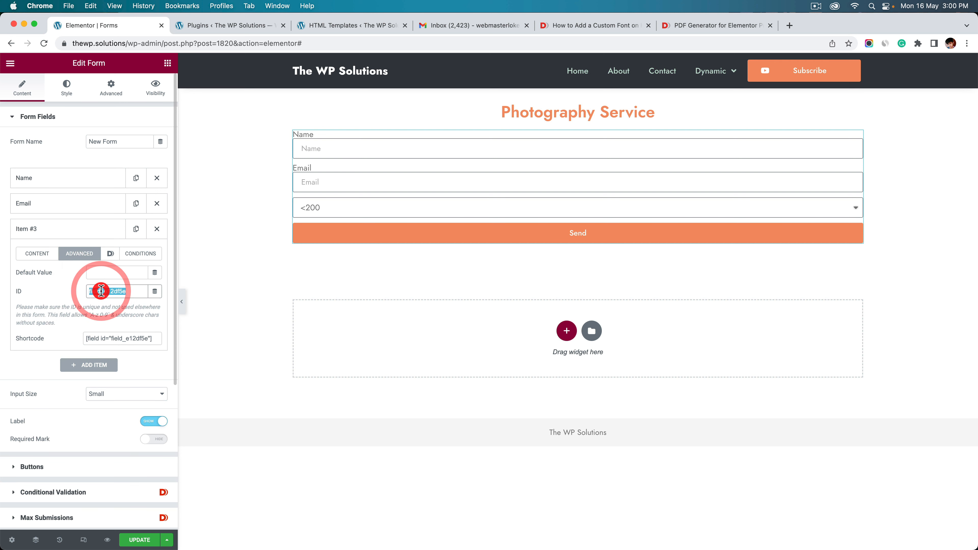
pyautogui.write('budget')
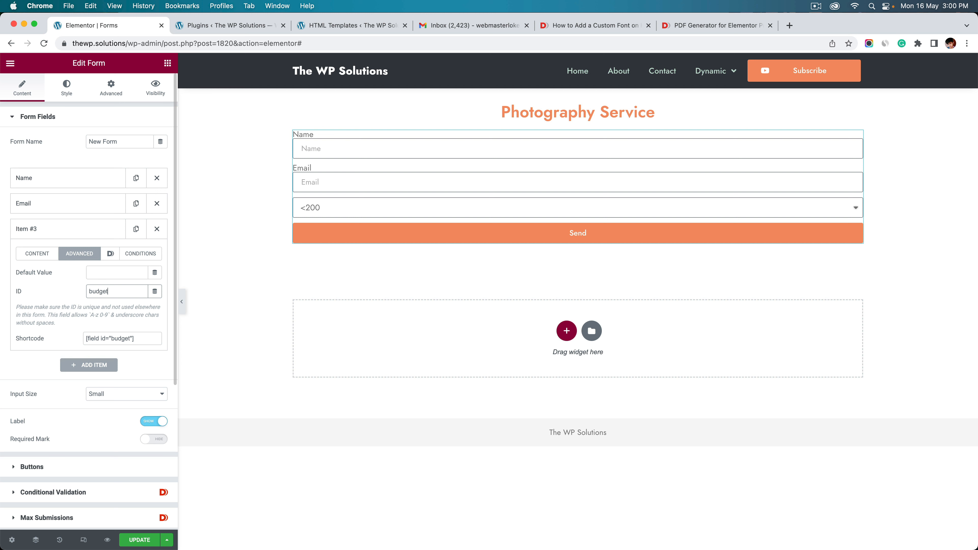
pyautogui.click(28, 251)
pyautogui.click(93, 291)
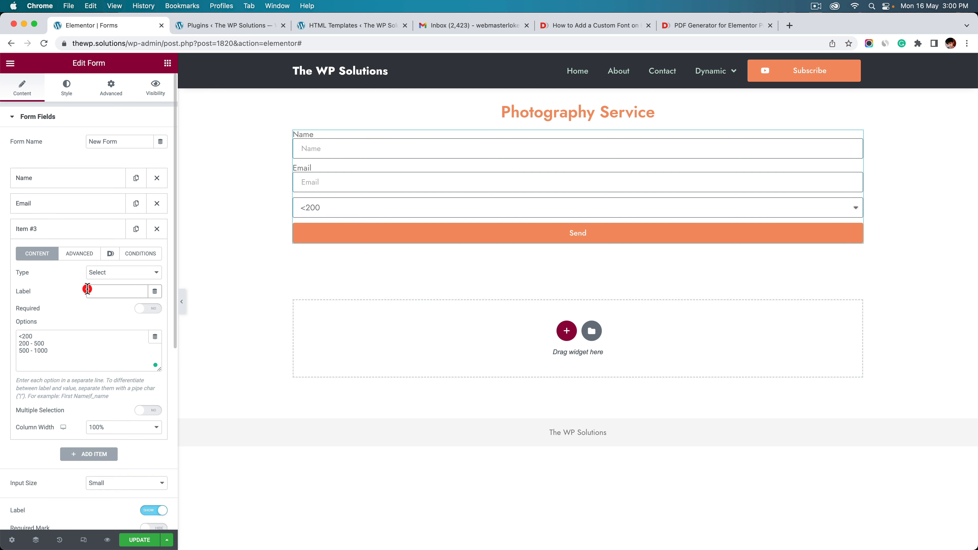
pyautogui.write('Budget')
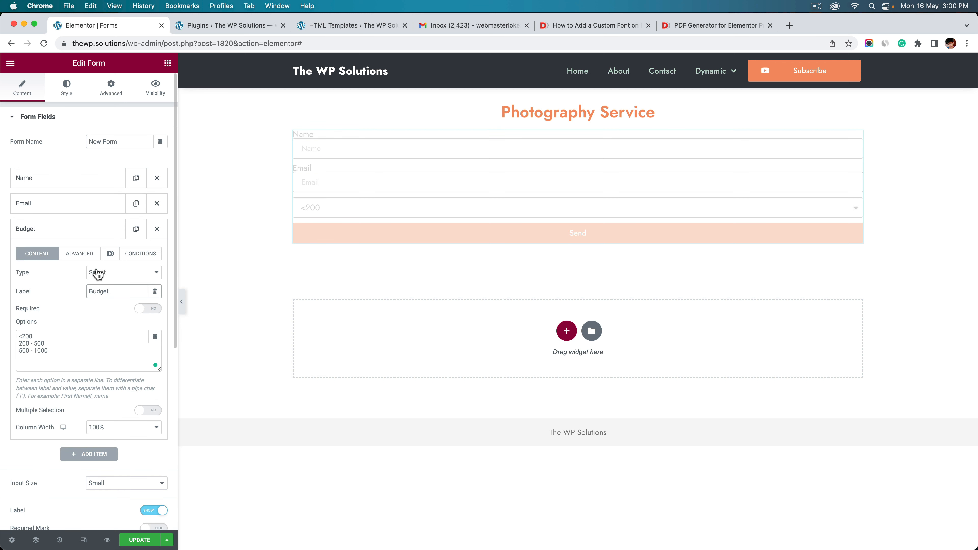
pyautogui.click(85, 232)
# Add a new field labelled 'Service' and set its type to Checkbox
pyautogui.click(85, 255)
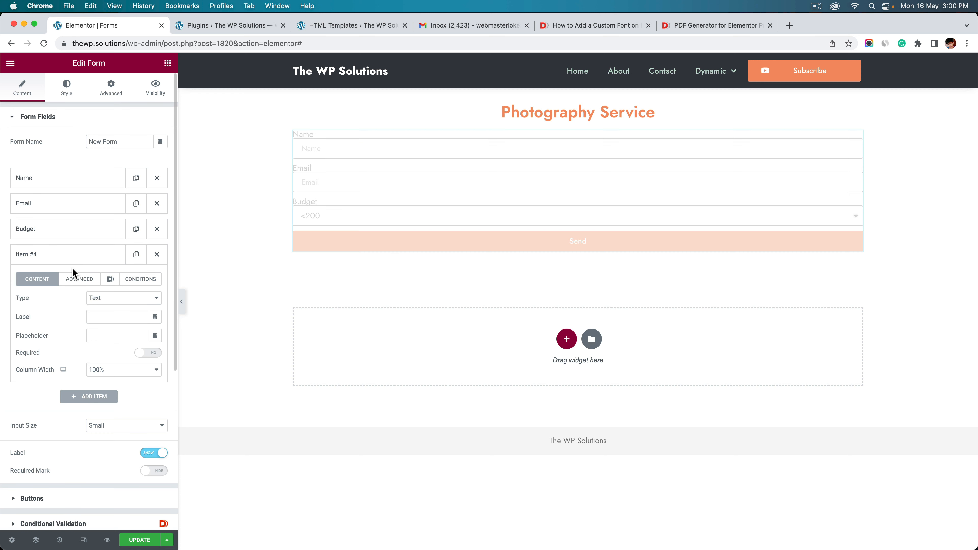
pyautogui.click(101, 315)
pyautogui.write('S')
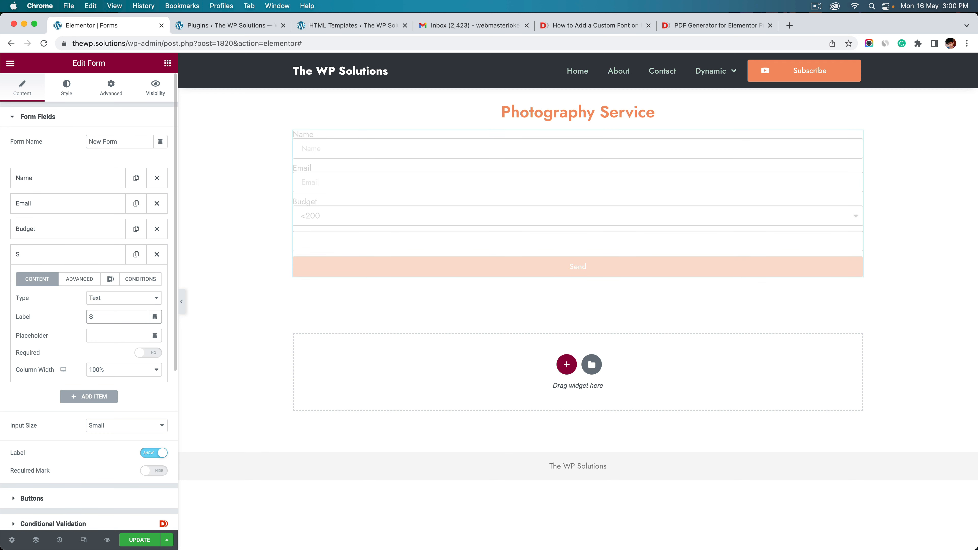
pyautogui.write('ervice')
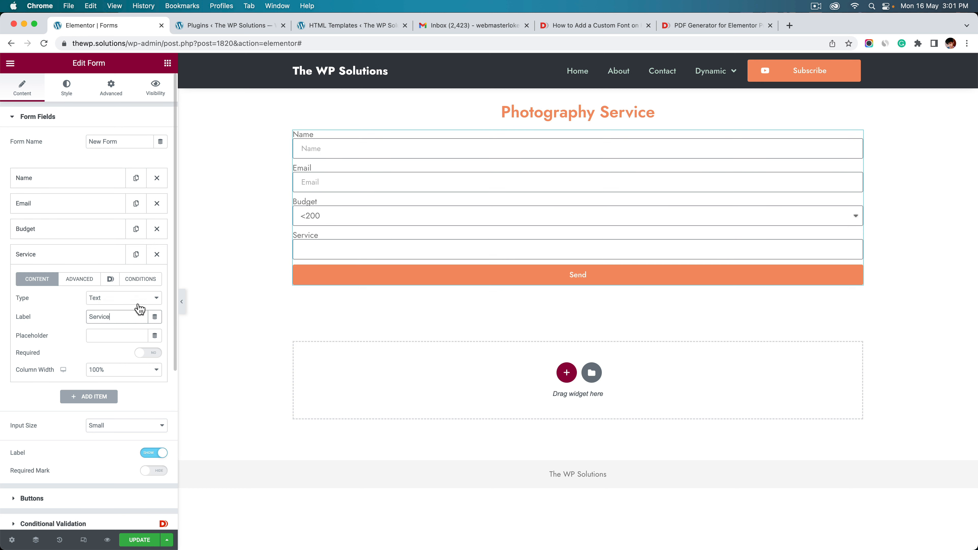
pyautogui.click(138, 304)
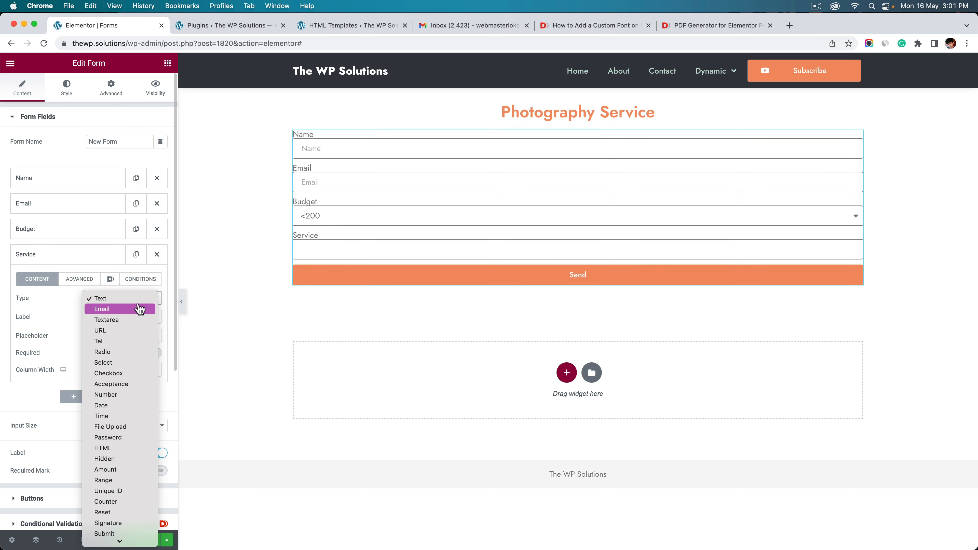
pyautogui.click(118, 374)
# Enter the options Photography, Preshoot and Video Editing and show them as an inline list
pyautogui.click(66, 352)
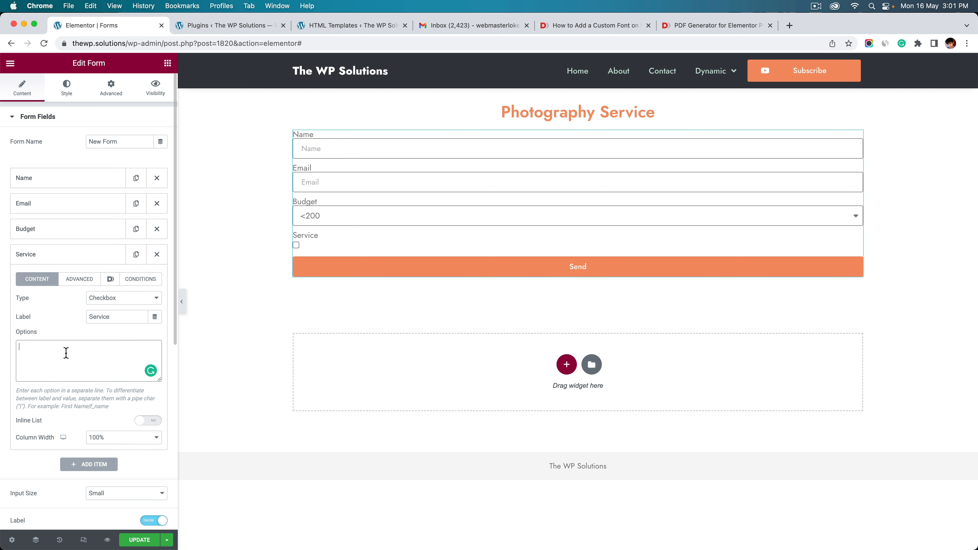
pyautogui.write('Photograp')
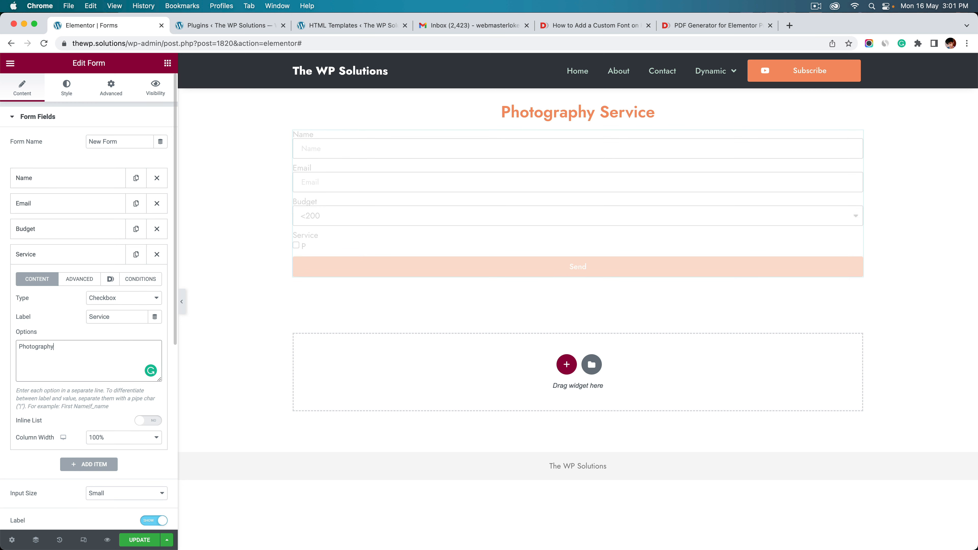
pyautogui.write('hy')
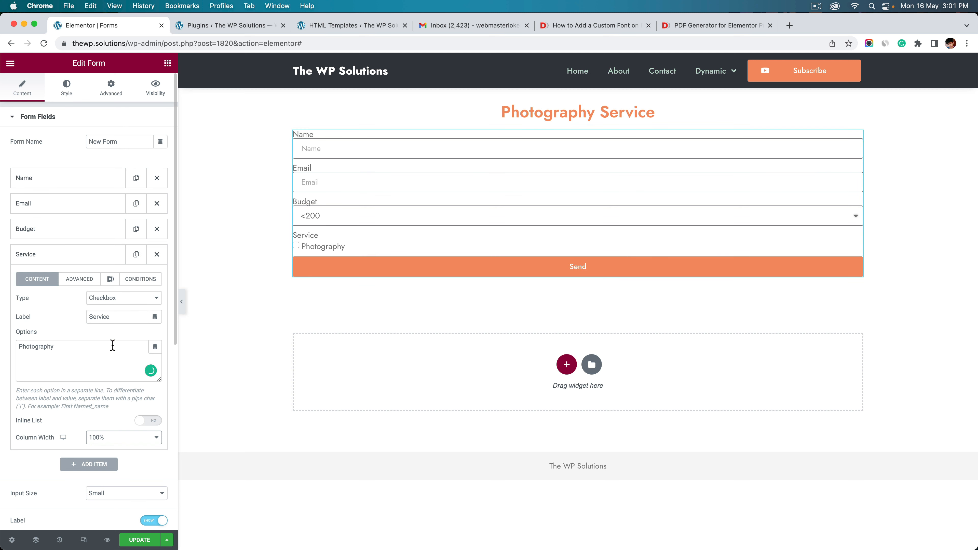
pyautogui.click(112, 346)
pyautogui.press('Return')
pyautogui.write('Pre')
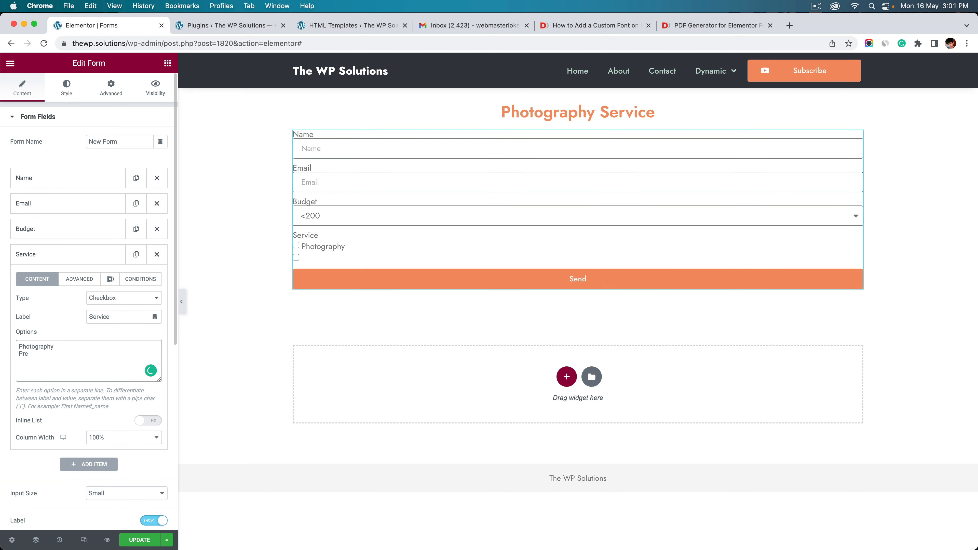
pyautogui.write('shoot')
pyautogui.press('Return')
pyautogui.write('Video')
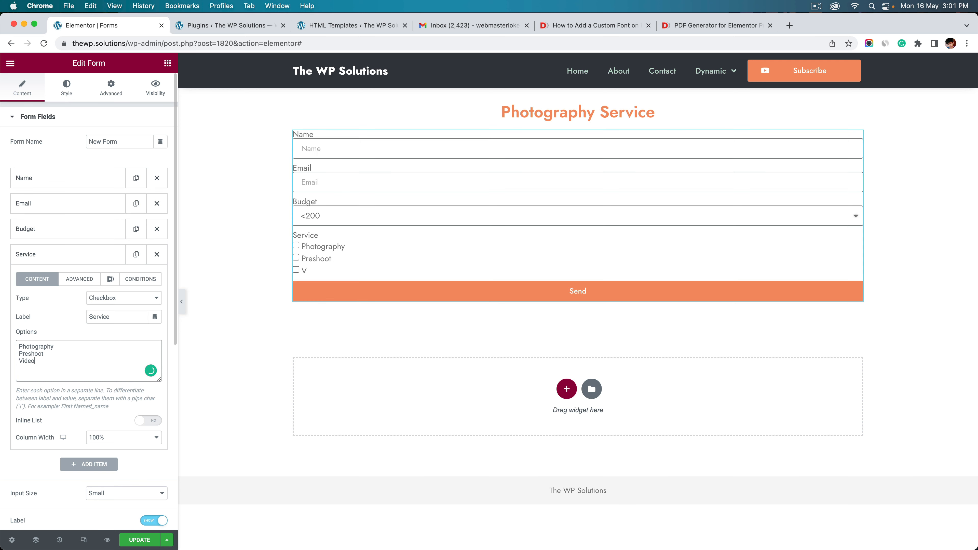
pyautogui.write(' Editing')
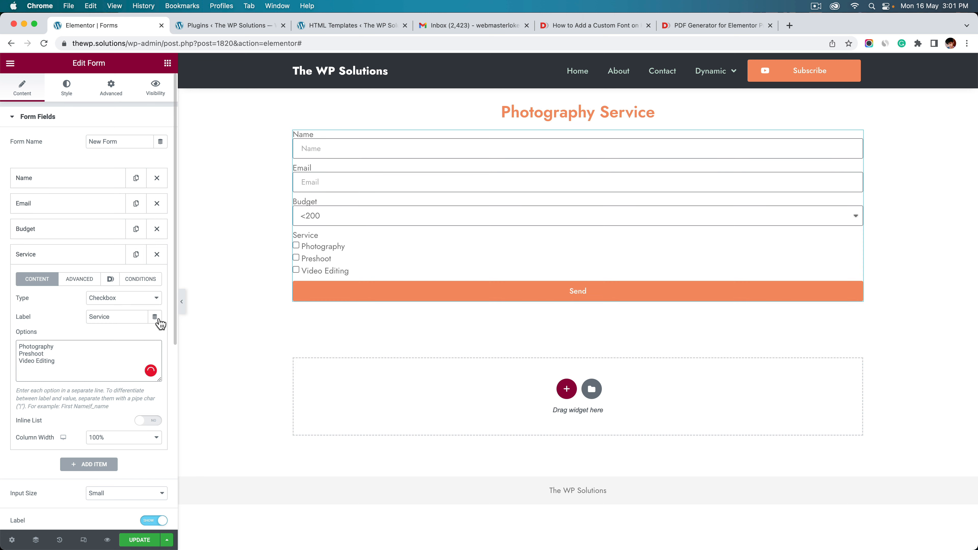
pyautogui.click(140, 421)
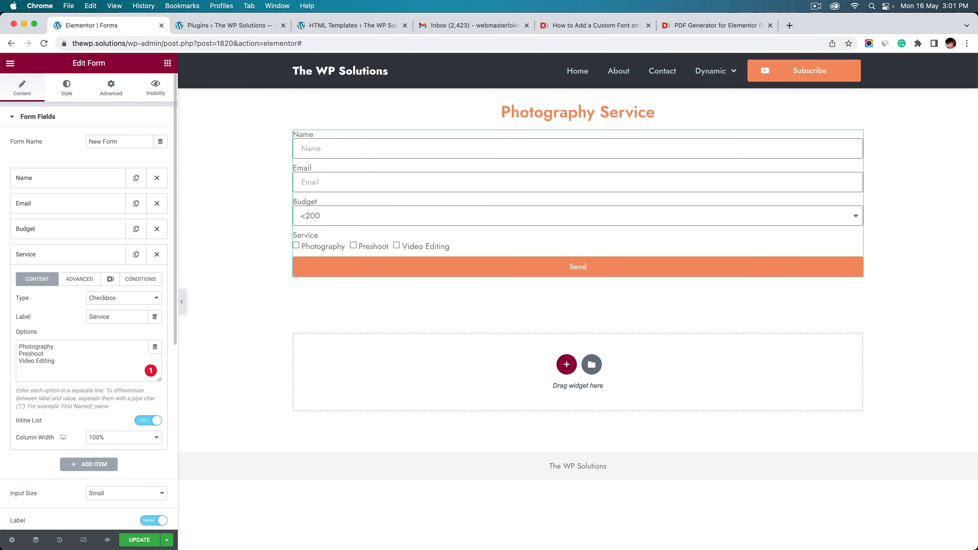
pyautogui.click(65, 260)
pyautogui.click(82, 261)
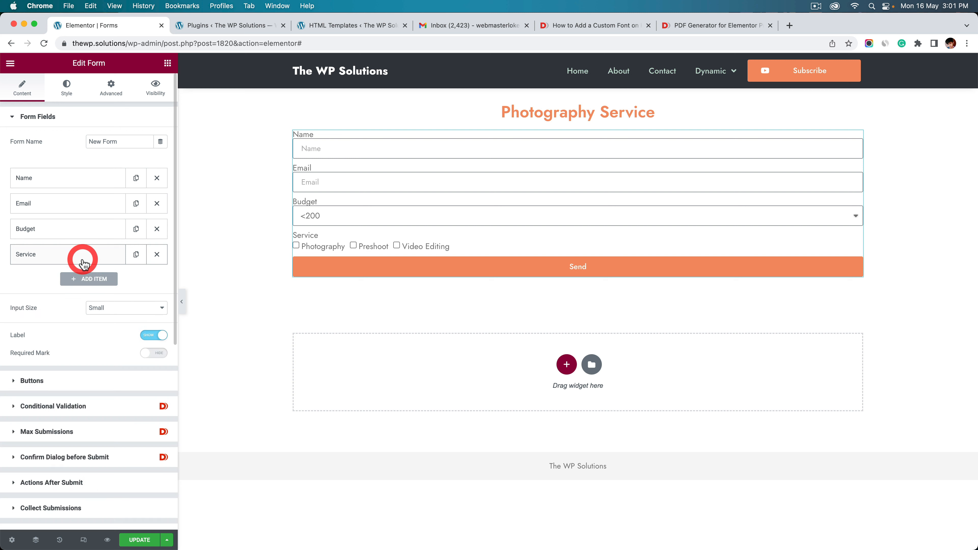
# Set the form label text colour to a light grey
pyautogui.click(73, 94)
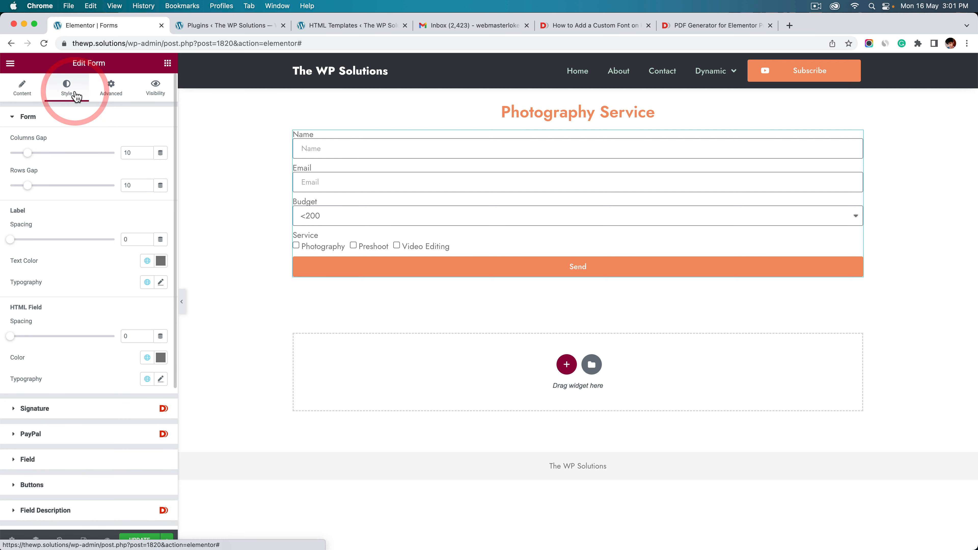
pyautogui.click(159, 265)
pyautogui.click(79, 329)
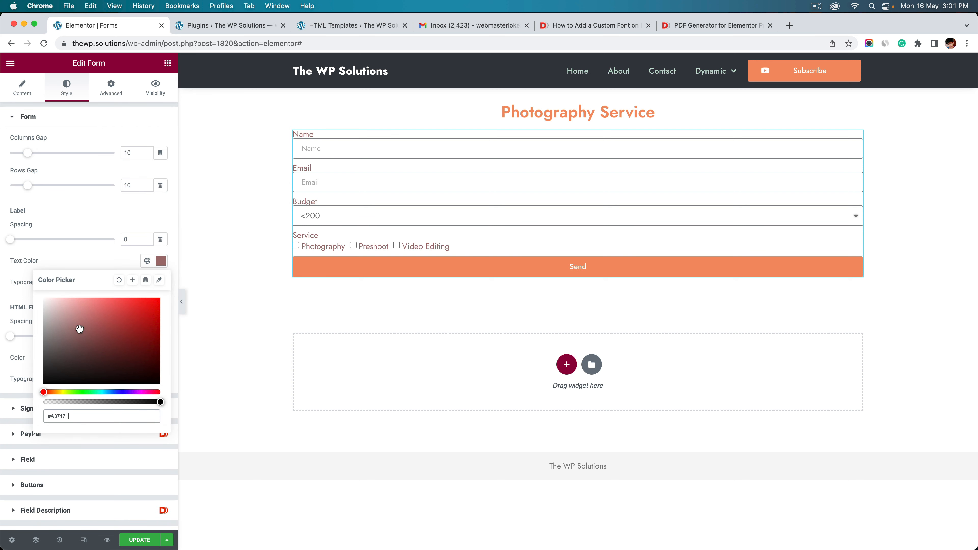
pyautogui.moveTo(100, 324); pyautogui.dragTo(99, 299)
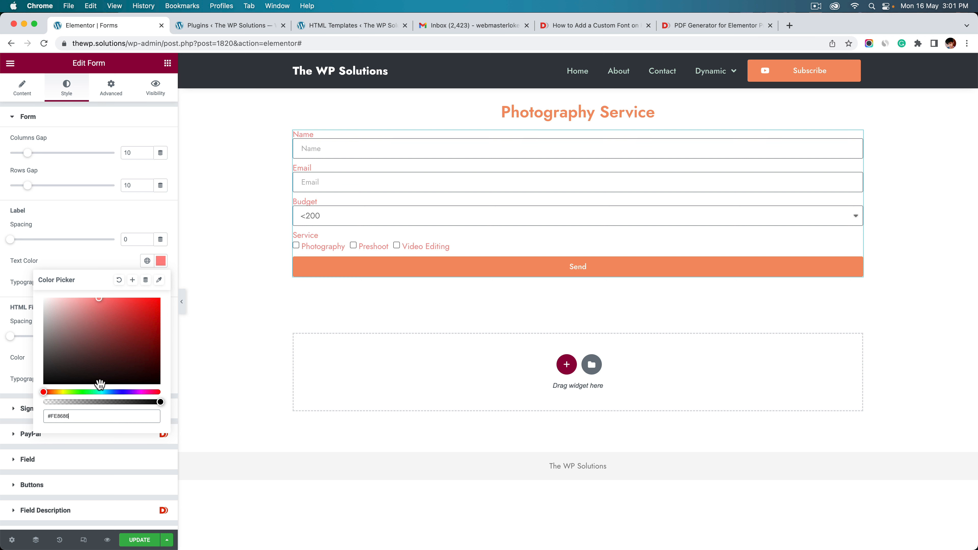
pyautogui.moveTo(74, 347); pyautogui.dragTo(8, 320)
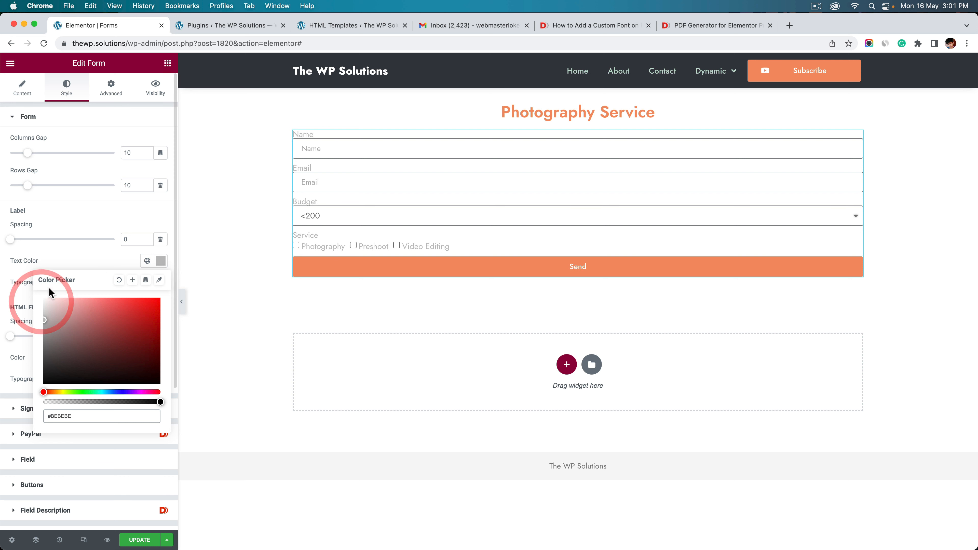
pyautogui.click(61, 258)
# Make the labels bold with weight 700 and set label spacing to 10
pyautogui.click(161, 282)
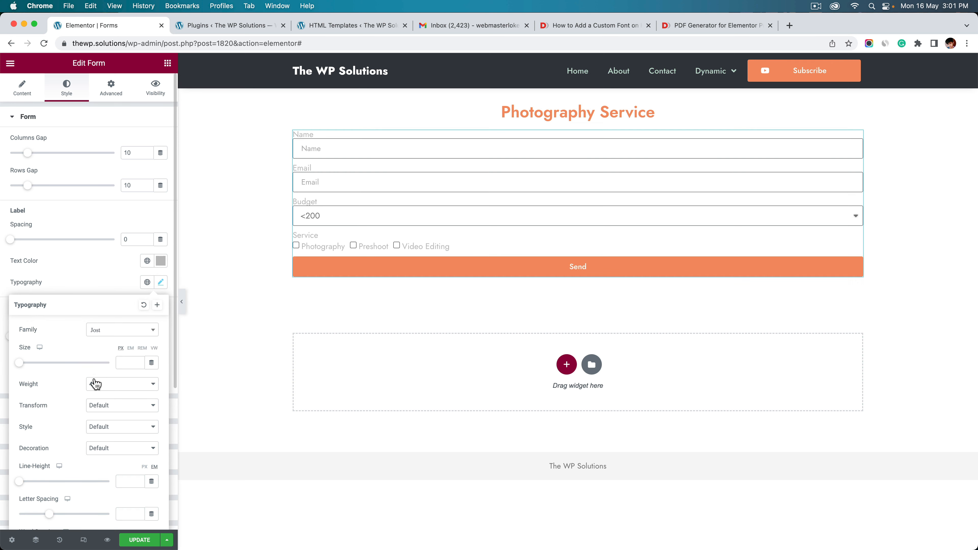
pyautogui.click(116, 384)
pyautogui.click(95, 417)
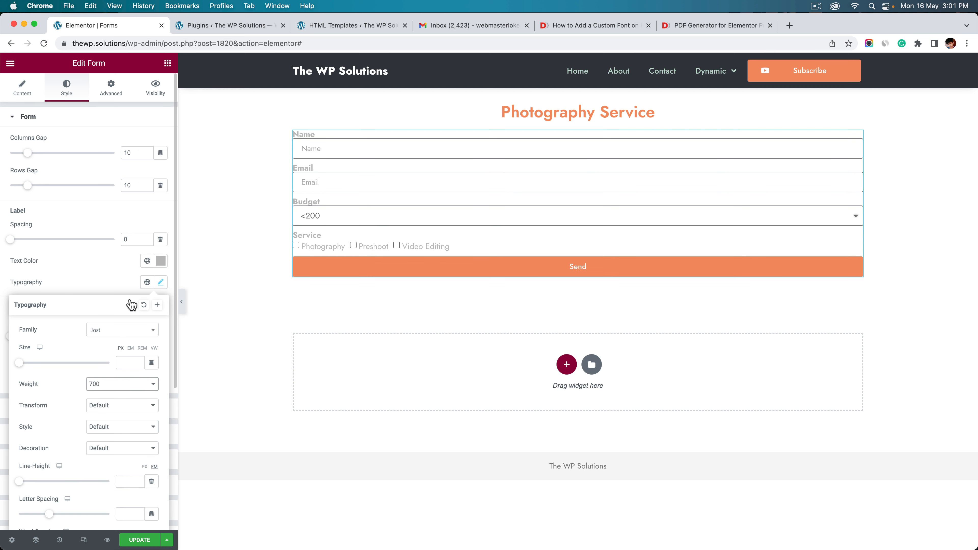
pyautogui.click(124, 257)
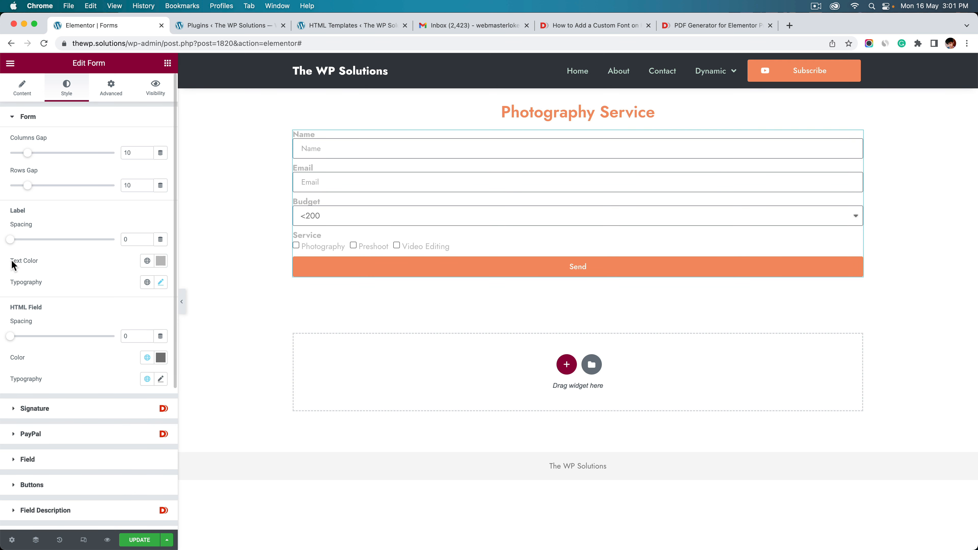
pyautogui.moveTo(11, 243); pyautogui.dragTo(31, 241)
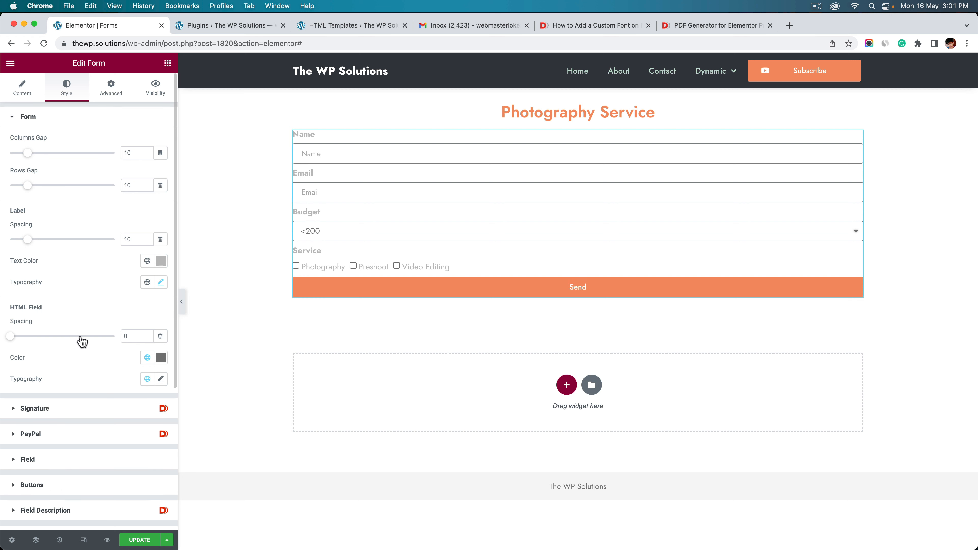
pyautogui.scroll(-2, 83, 342)
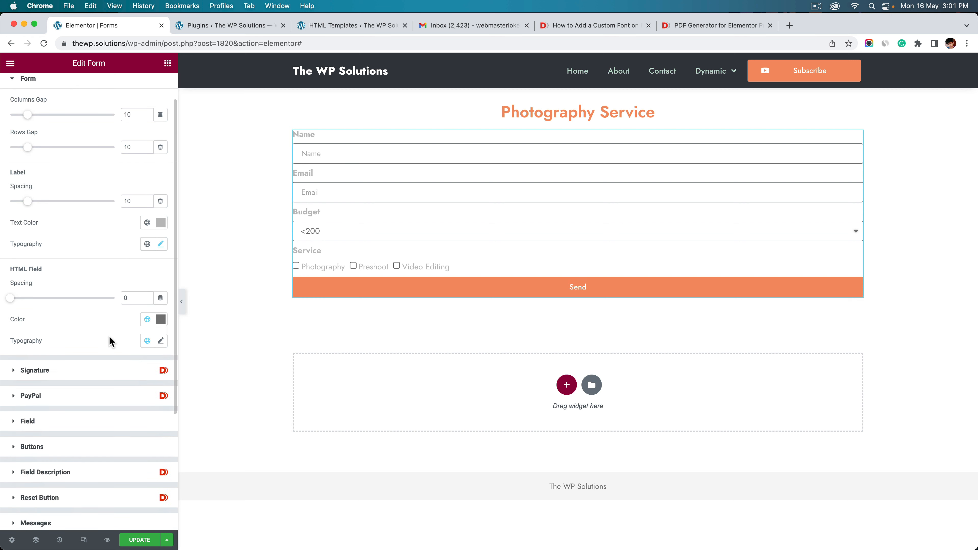
pyautogui.click(90, 421)
# Remove the input field borders and give the fields a light grey background
pyautogui.click(132, 331)
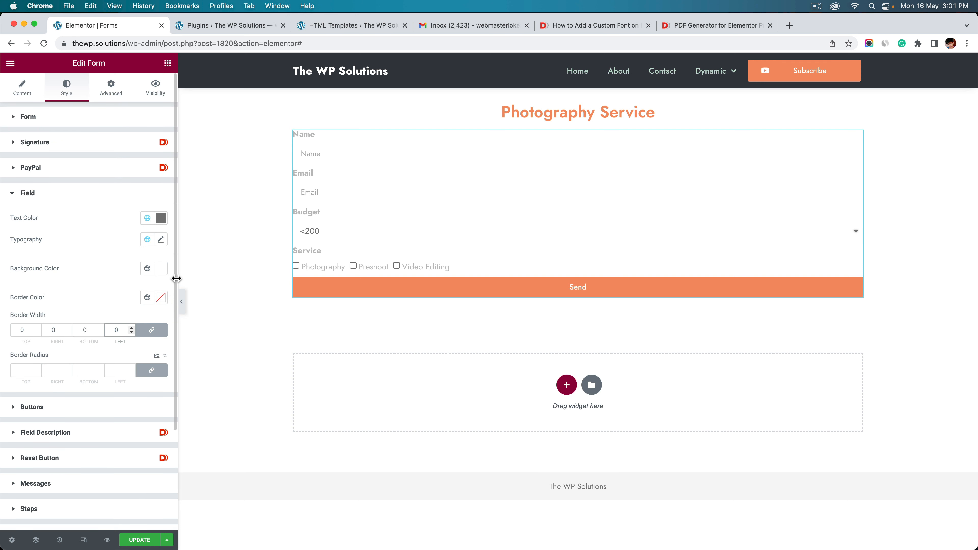
pyautogui.click(160, 269)
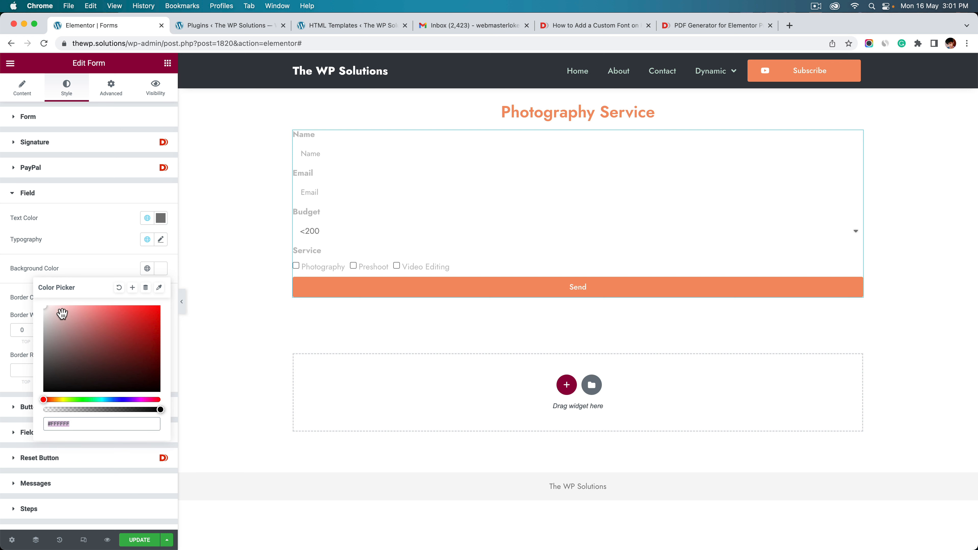
pyautogui.moveTo(62, 313); pyautogui.dragTo(15, 316)
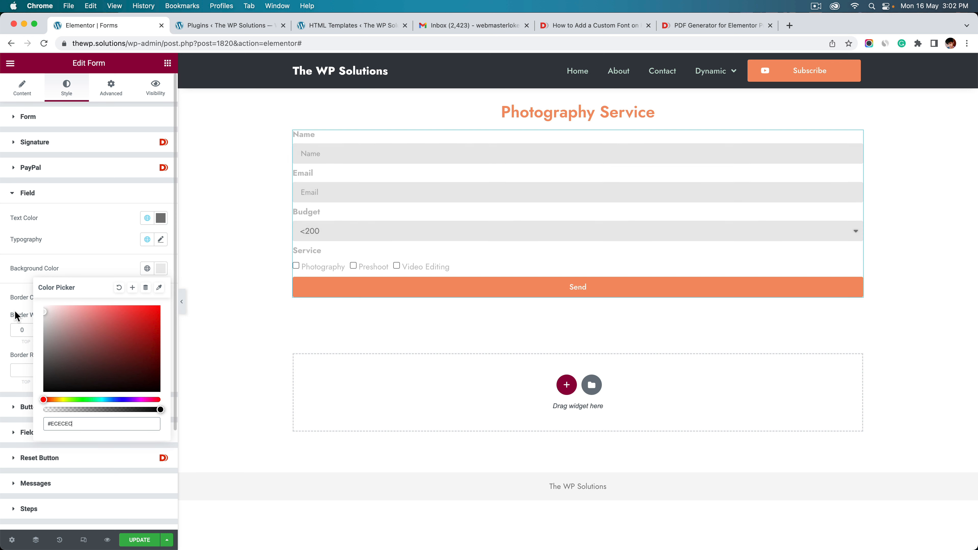
pyautogui.click(106, 270)
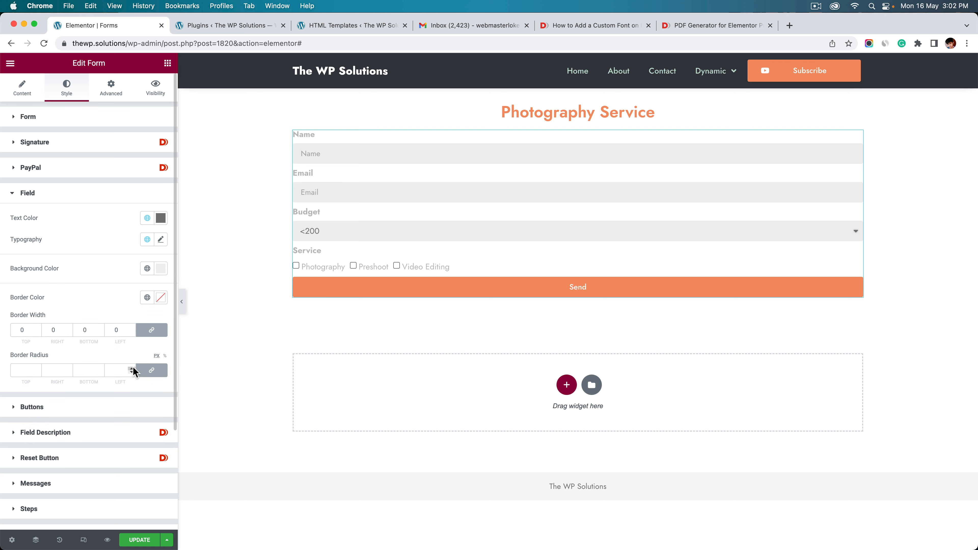
# Round the input field corners to a border radius of 3
pyautogui.click(132, 369)
pyautogui.click(131, 373)
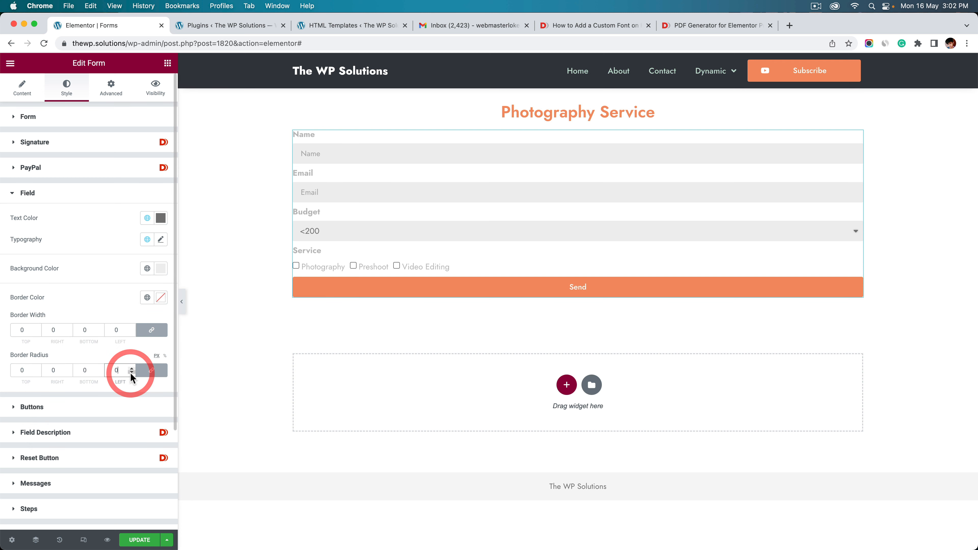
pyautogui.click(182, 302)
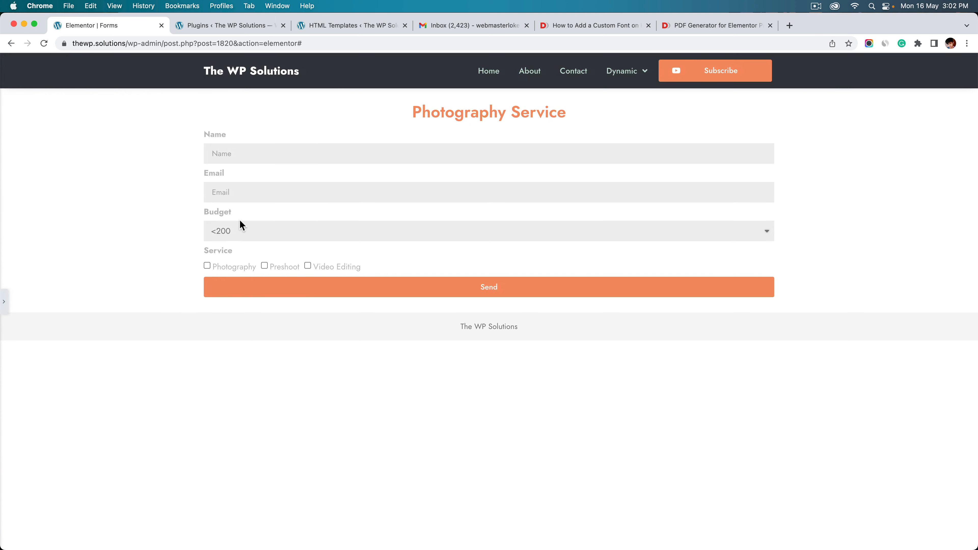
pyautogui.click(263, 182)
pyautogui.click(3, 305)
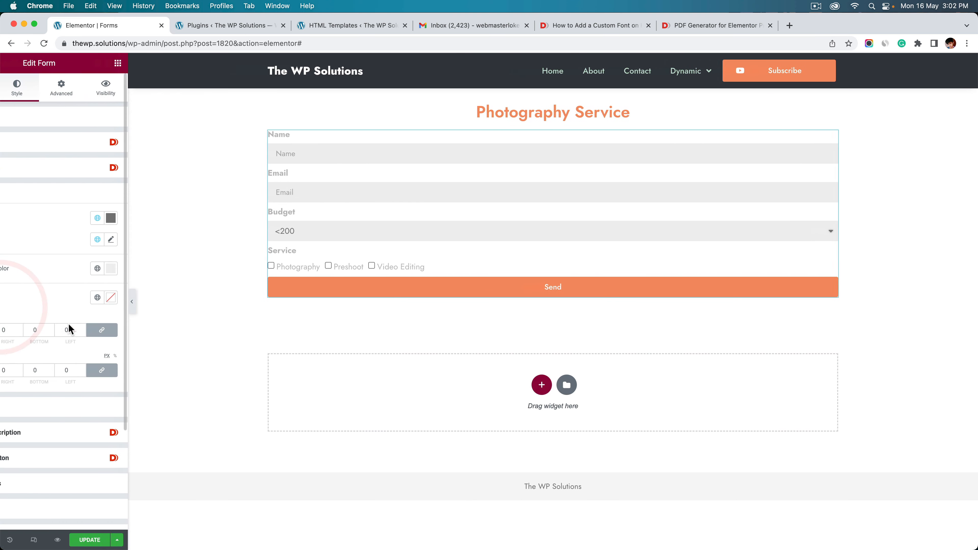
pyautogui.click(132, 368)
pyautogui.click(133, 368)
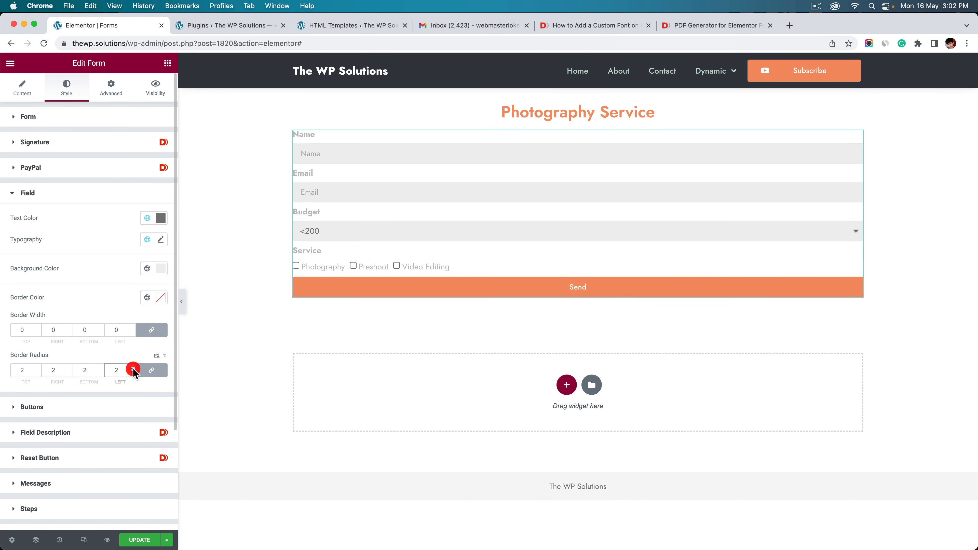
pyautogui.click(133, 368)
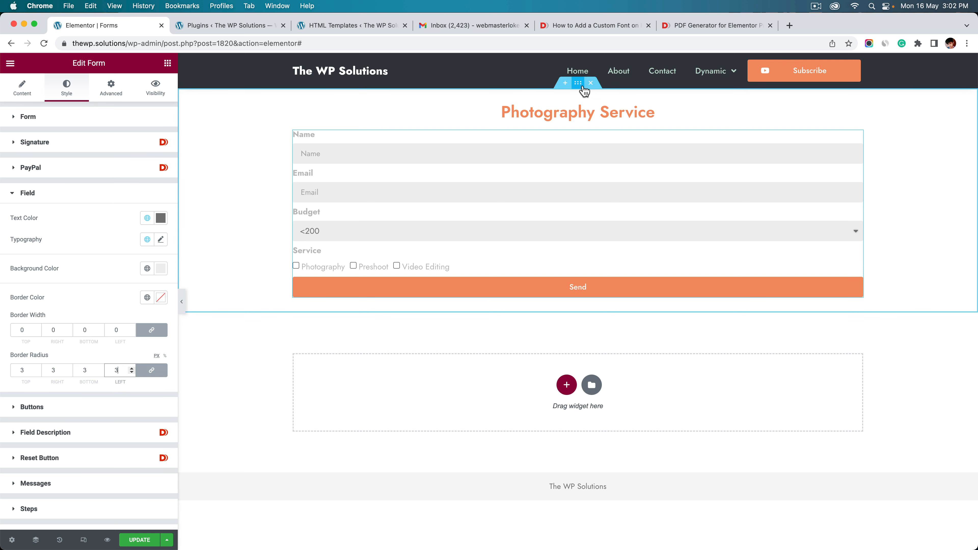
# Narrow the form's section to a boxed content width of 500, then reselect the form
pyautogui.click(579, 83)
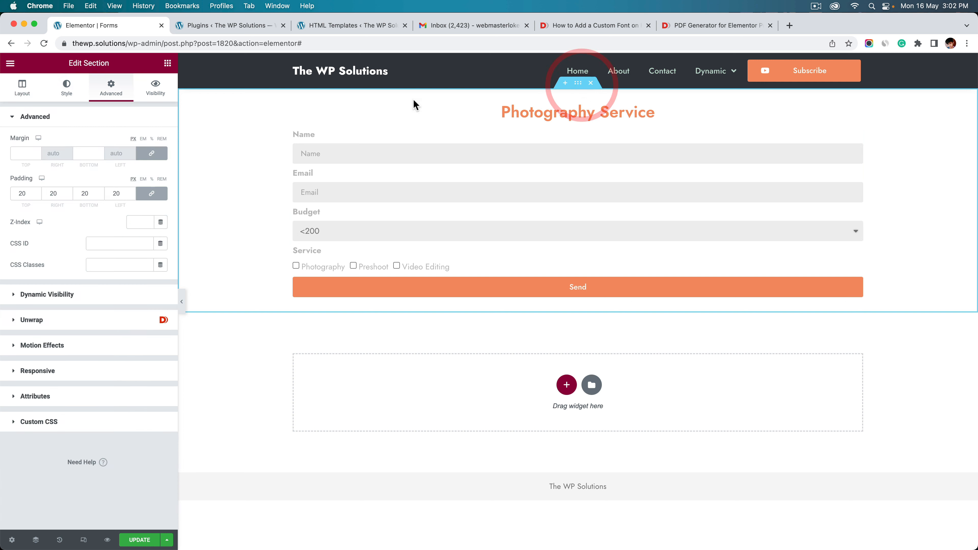
pyautogui.click(21, 88)
pyautogui.click(11, 178)
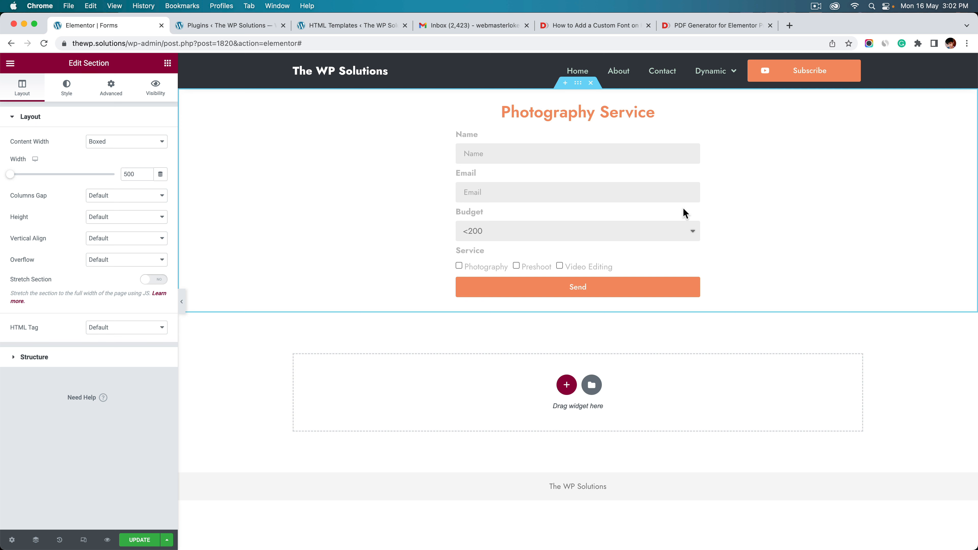
pyautogui.click(167, 62)
pyautogui.click(586, 144)
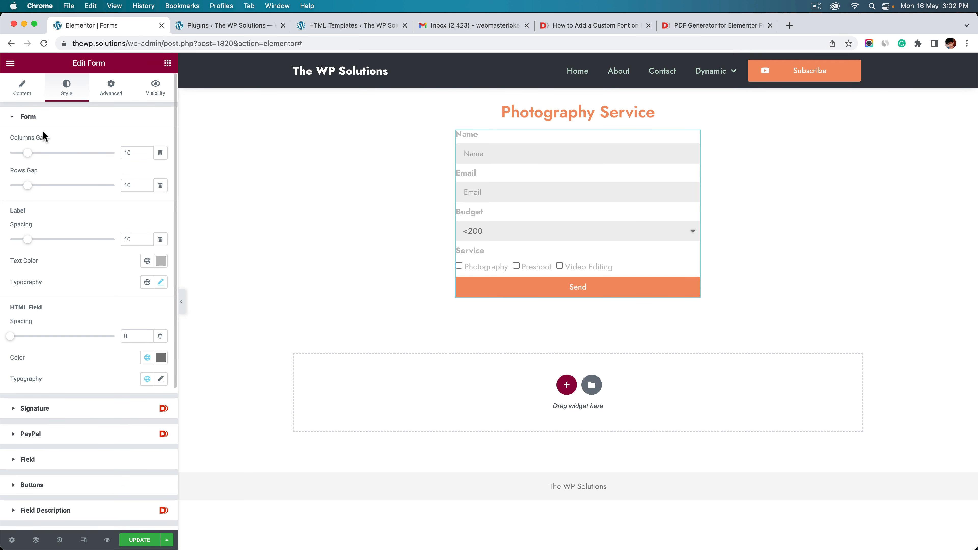
# Add a new form field labelled 'Signature' with the ID 'si'
pyautogui.click(21, 88)
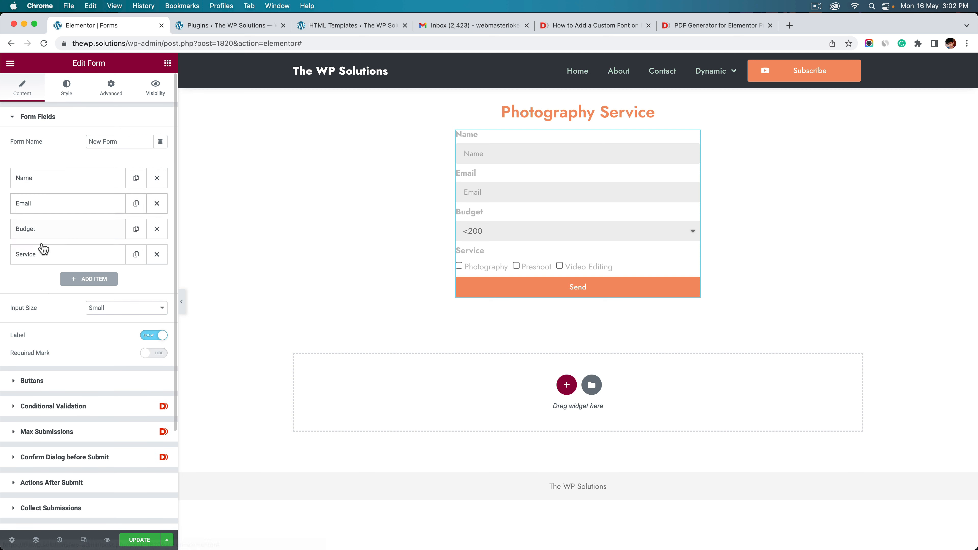
pyautogui.click(77, 279)
pyautogui.click(108, 341)
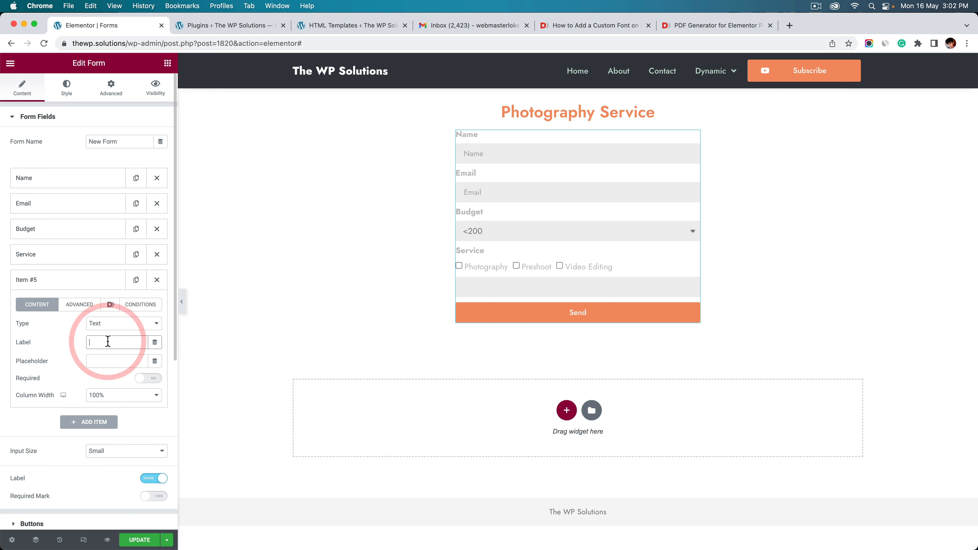
pyautogui.write('Signature')
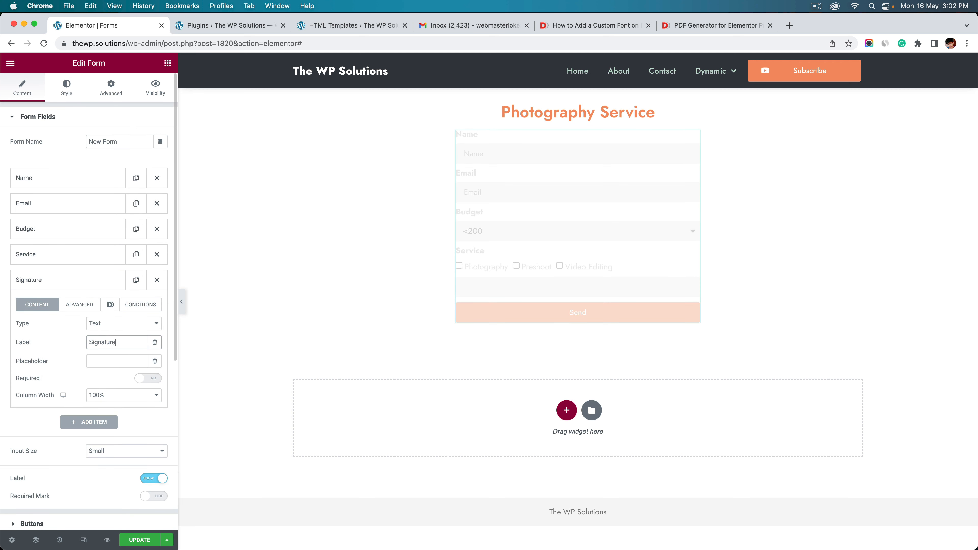
pyautogui.click(91, 305)
pyautogui.click(100, 342)
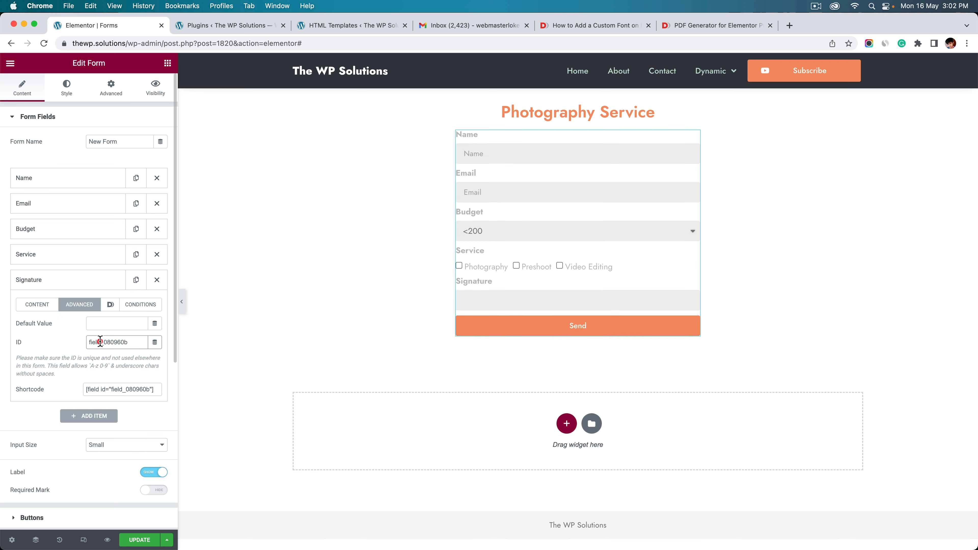
pyautogui.press('super+a')
pyautogui.write('si')
pyautogui.click(34, 308)
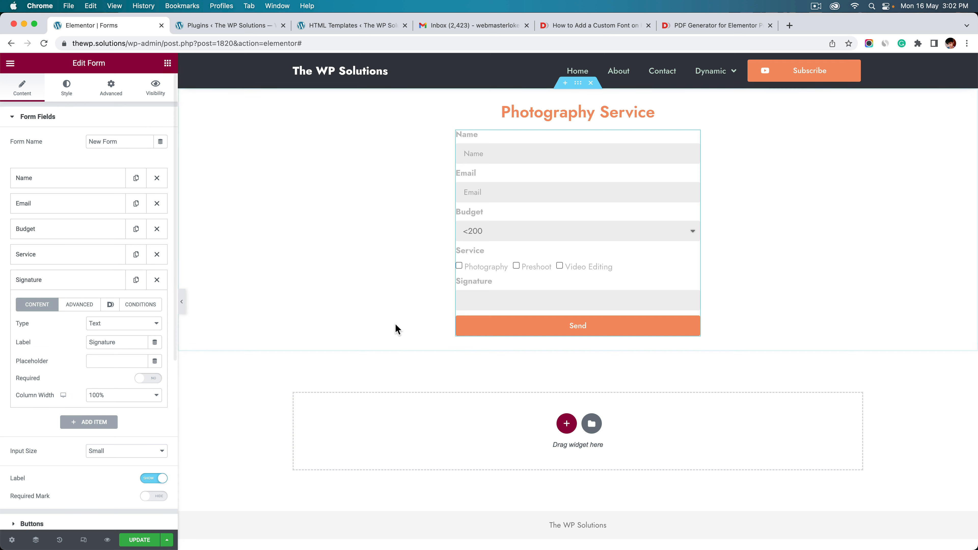
# Change the Signature field's type to Signature so a signature pad appears
pyautogui.click(110, 324)
pyautogui.press('s')
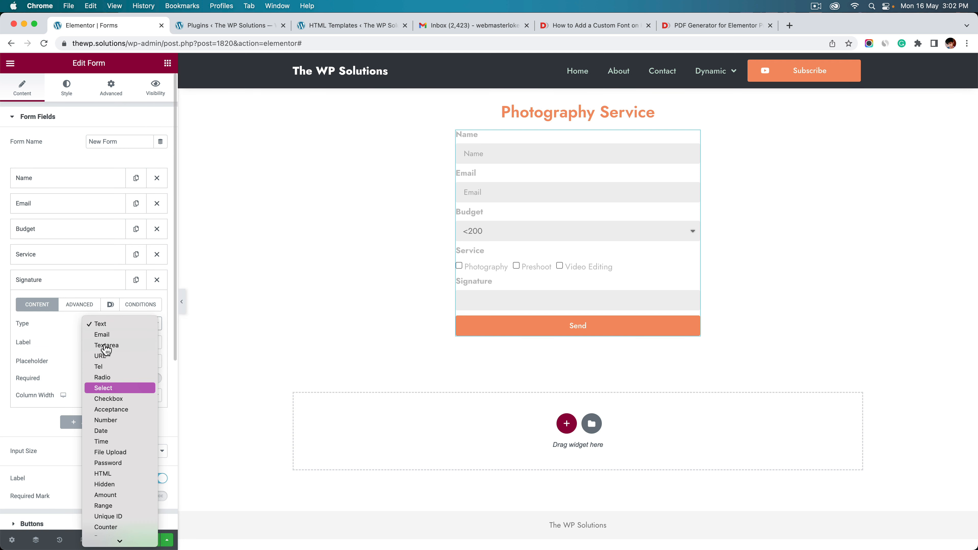
pyautogui.press('s')
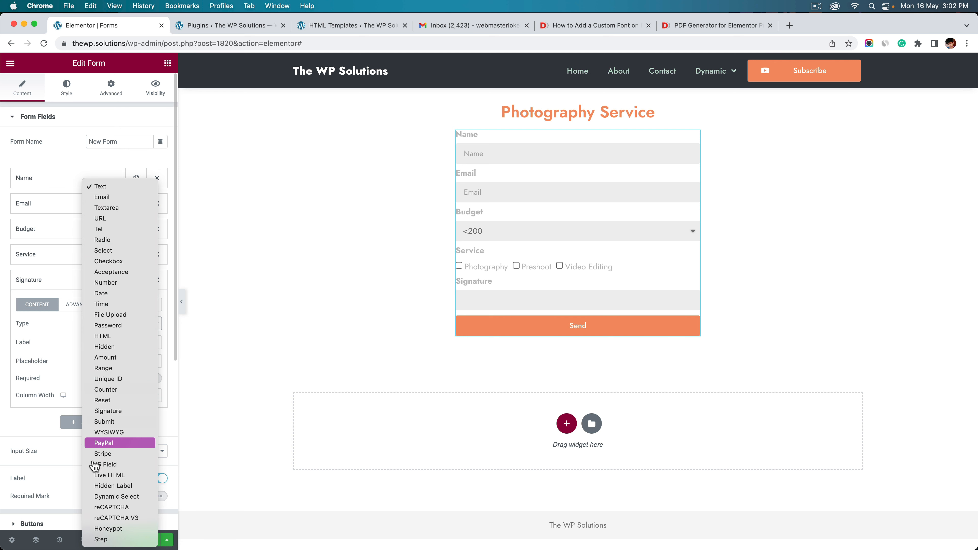
pyautogui.press('s')
pyautogui.press('s')
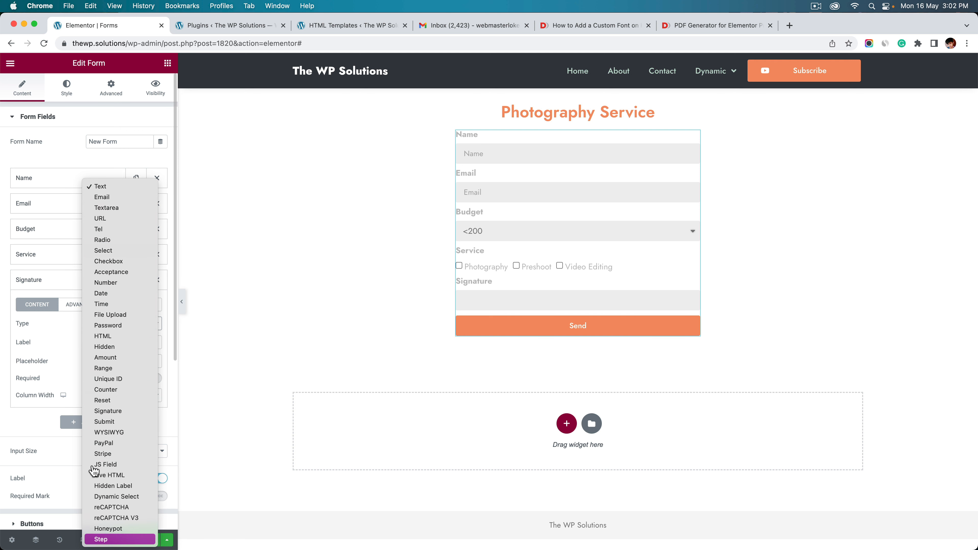
pyautogui.click(118, 412)
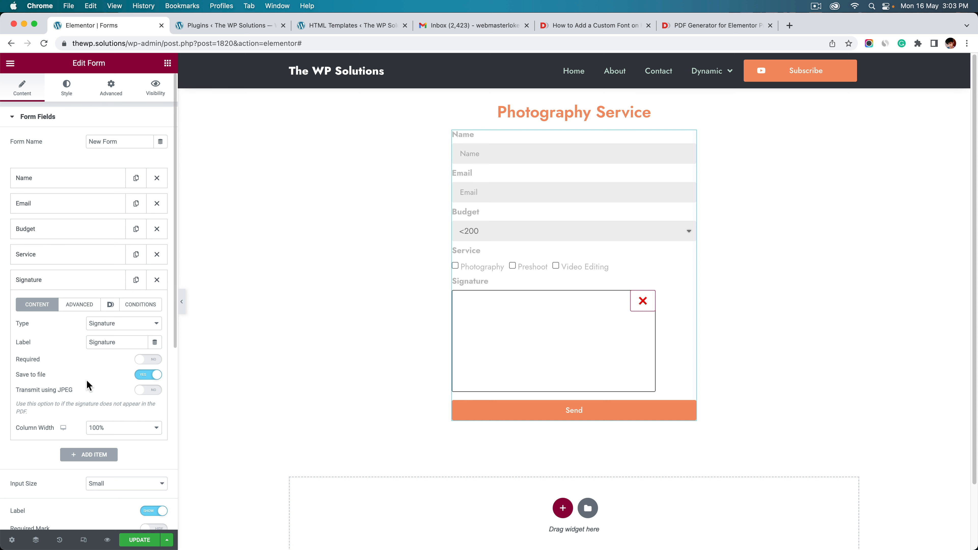
pyautogui.click(66, 285)
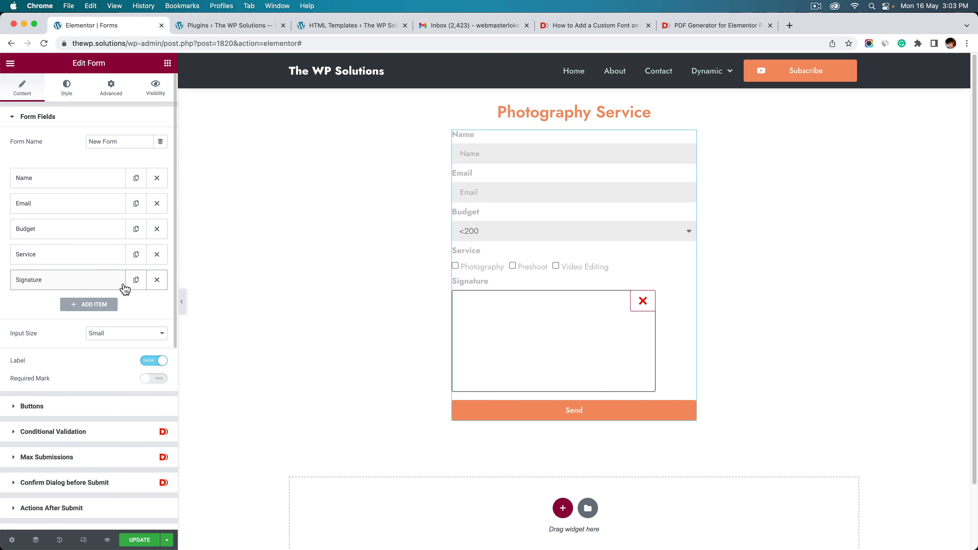
# Set the signature pad width to 481
pyautogui.click(76, 82)
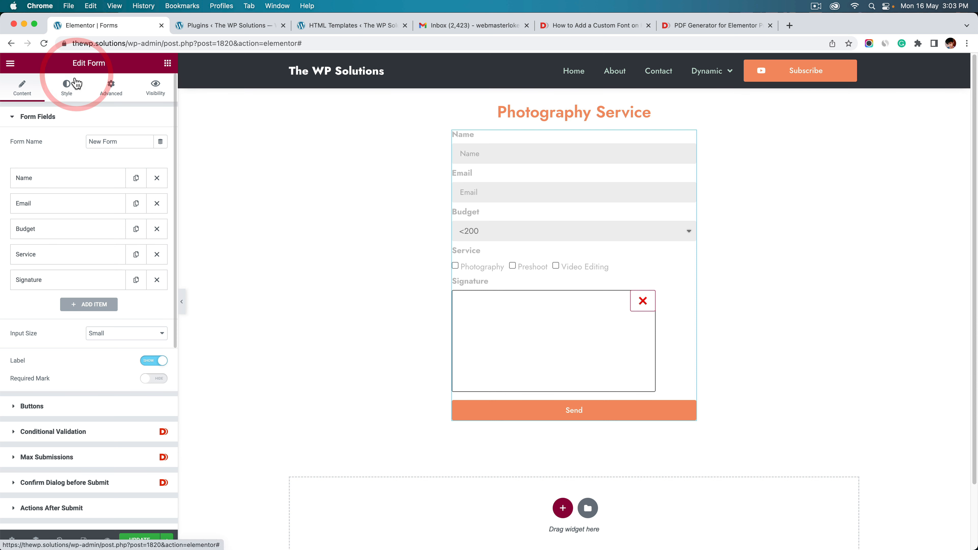
pyautogui.scroll(-2, 70, 401)
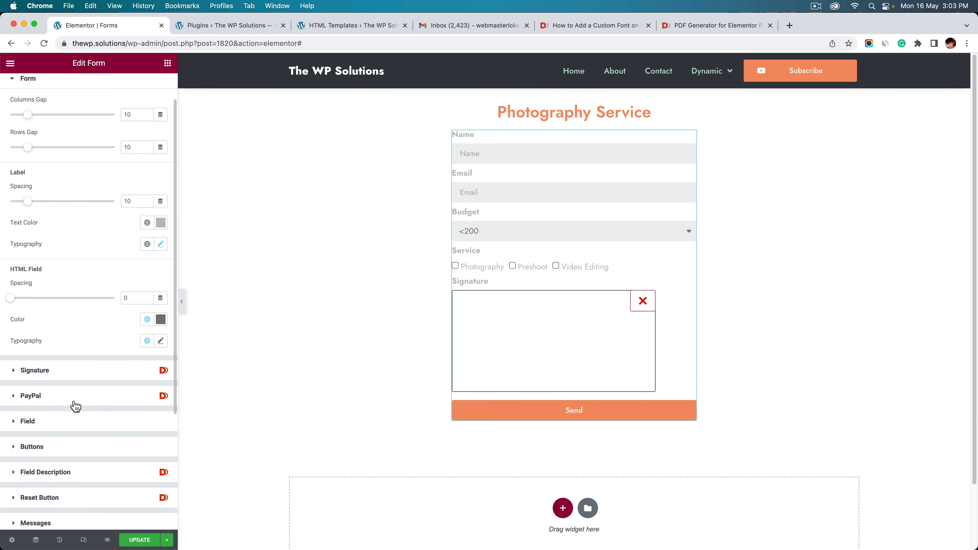
pyautogui.click(47, 374)
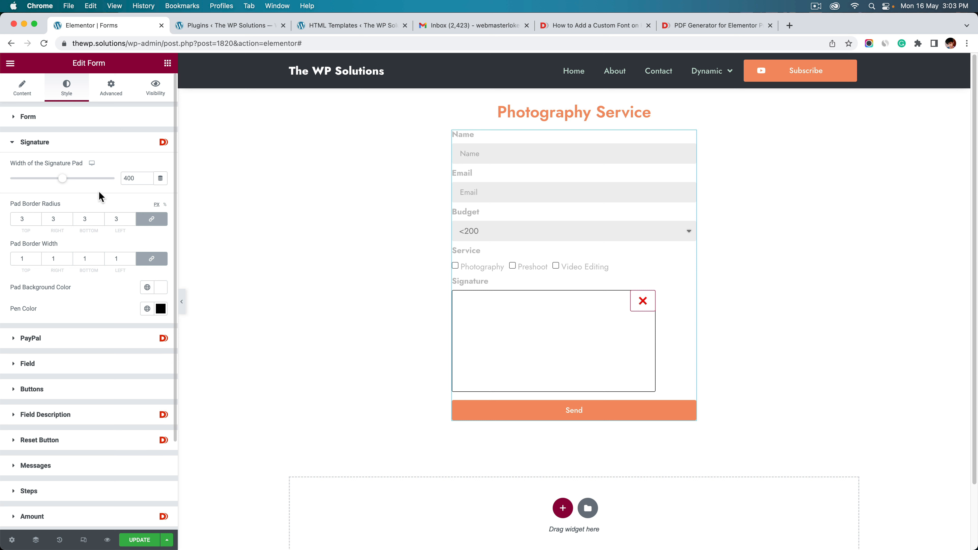
pyautogui.moveTo(63, 183)
pyautogui.mouseDown()
pyautogui.moveTo(85, 182)
pyautogui.moveTo(72, 180)
pyautogui.mouseUp()
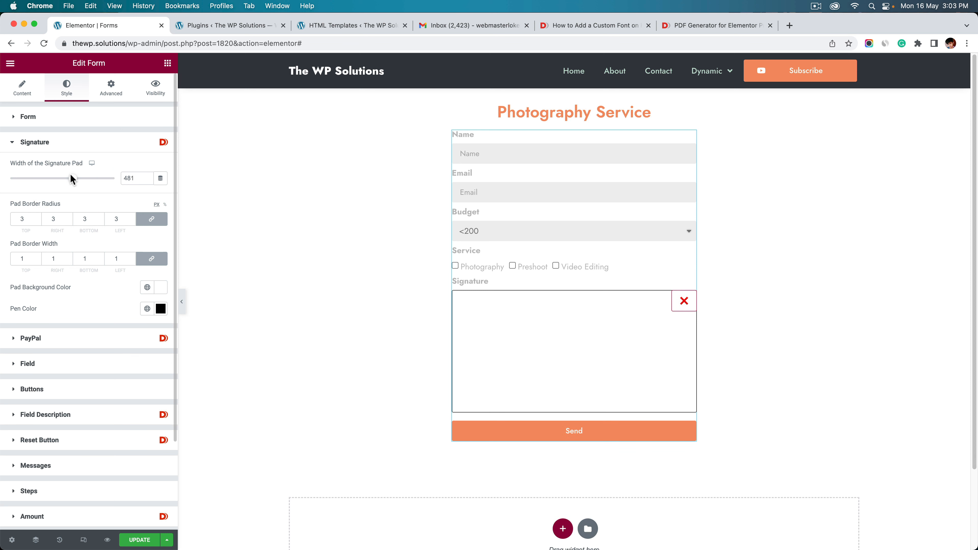
pyautogui.click(122, 178)
# Give the pad an orange background and white pen colour, test it, and update the page
pyautogui.click(165, 290)
pyautogui.click(145, 306)
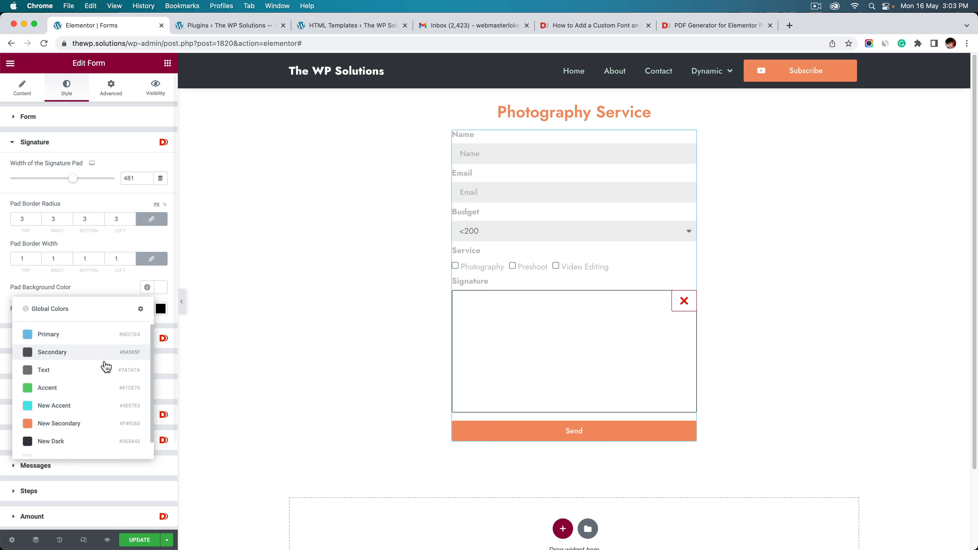
pyautogui.click(82, 422)
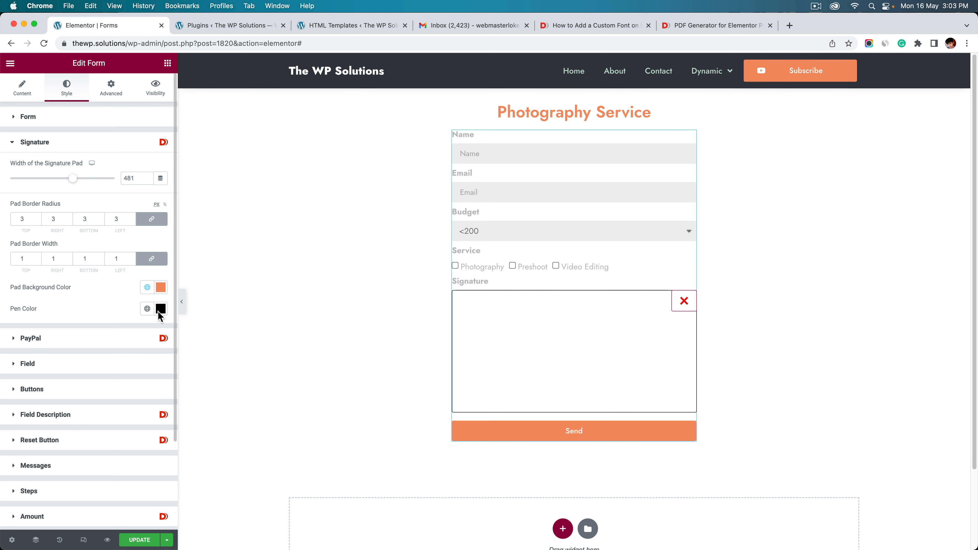
pyautogui.click(160, 309)
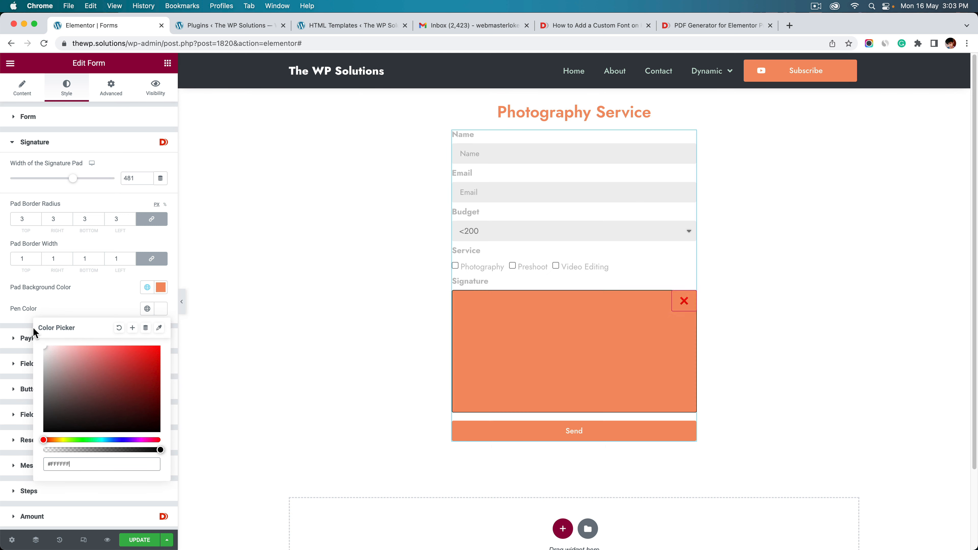
pyautogui.click(182, 301)
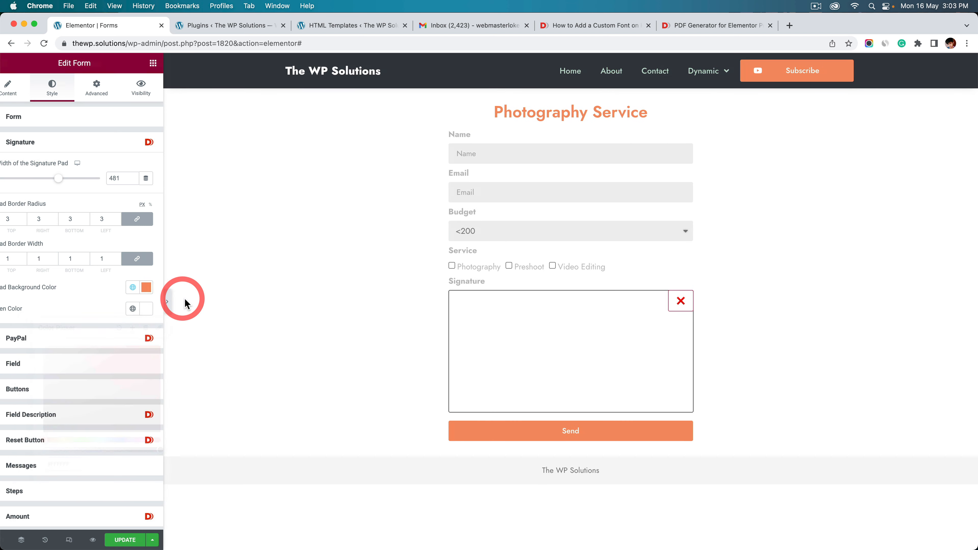
pyautogui.moveTo(499, 345); pyautogui.dragTo(369, 356)
pyautogui.click(7, 302)
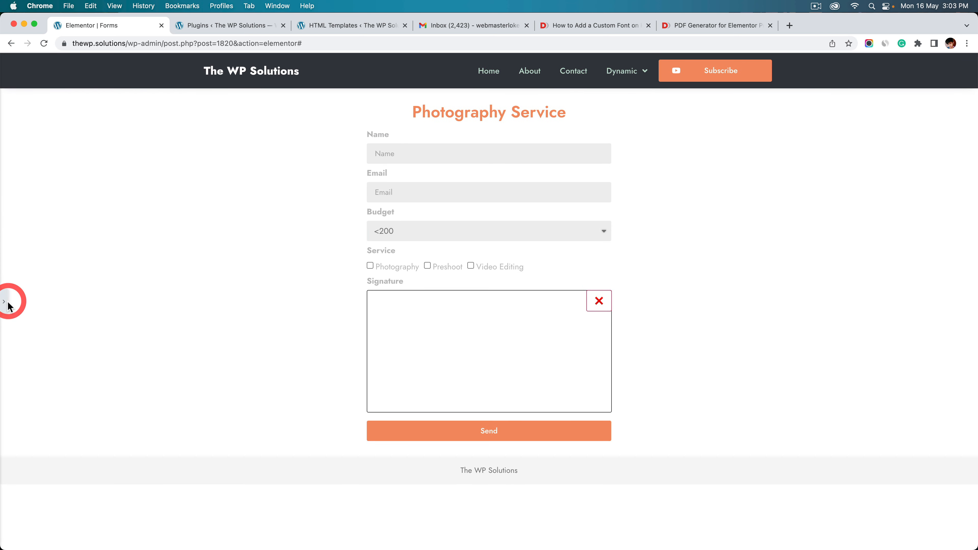
pyautogui.click(140, 540)
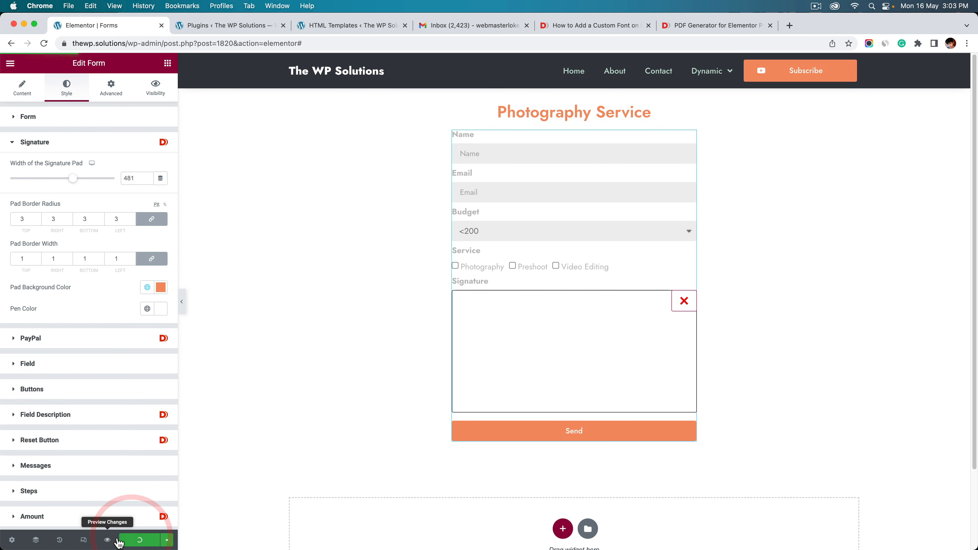
# Test the signature pad on the preview and live Forms page, then return to the editor
pyautogui.click(107, 540)
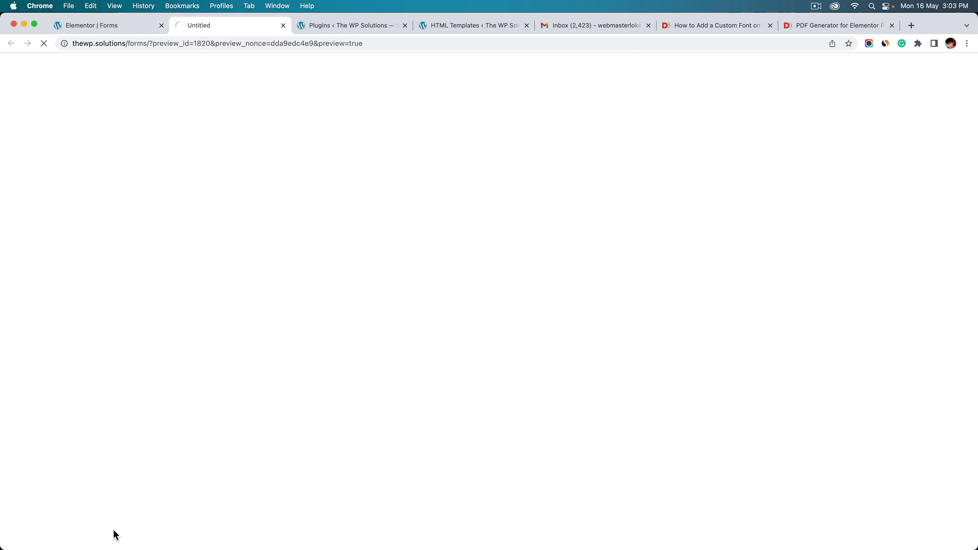
pyautogui.moveTo(385, 411)
pyautogui.mouseDown()
pyautogui.moveTo(390, 351)
pyautogui.moveTo(488, 319)
pyautogui.mouseUp()
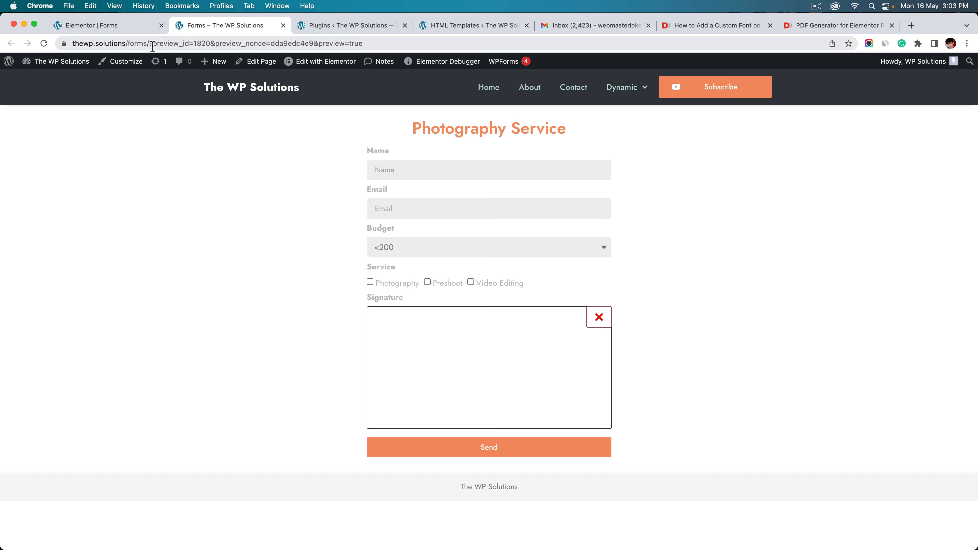
pyautogui.moveTo(155, 45); pyautogui.dragTo(677, 60)
pyautogui.press('BackSpace')
pyautogui.press('Return')
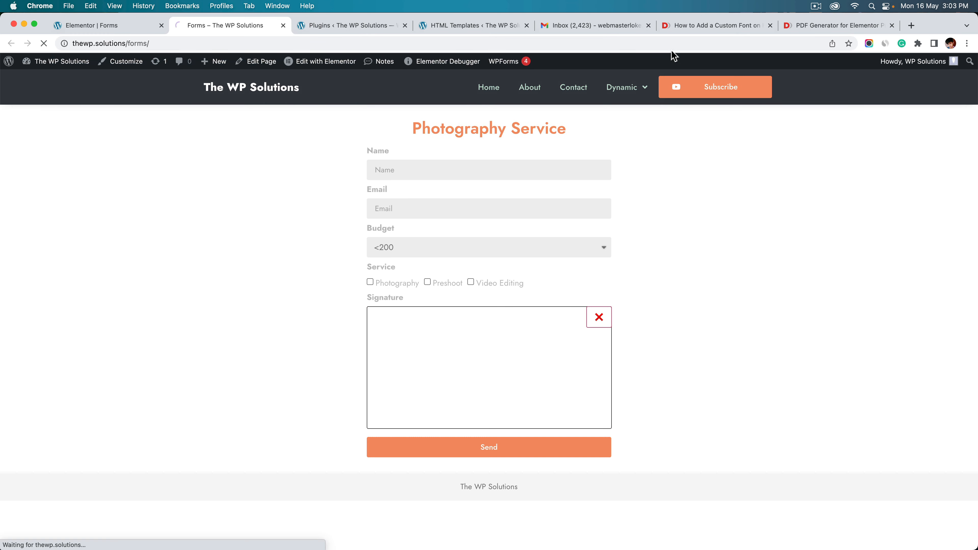
pyautogui.moveTo(372, 392); pyautogui.dragTo(509, 367)
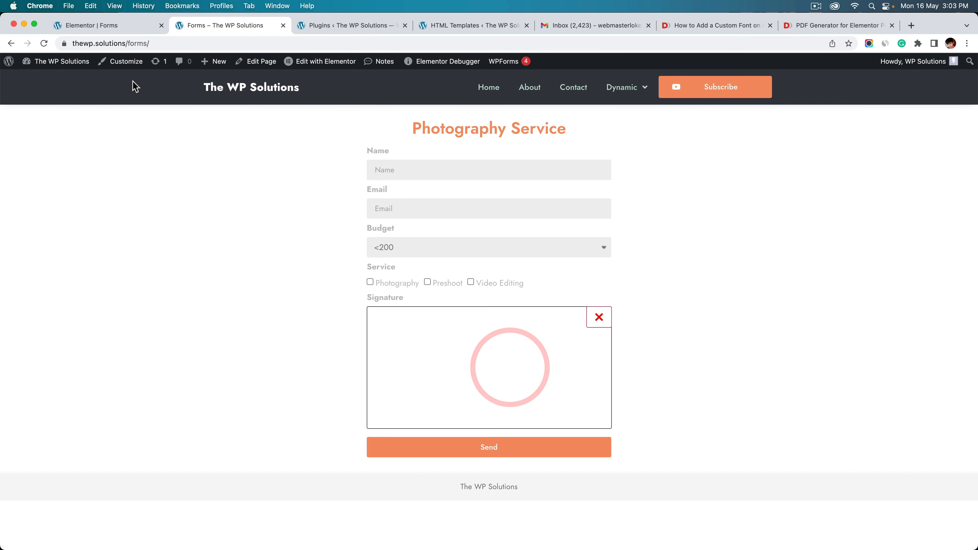
pyautogui.click(60, 31)
# Clear the signature pad's background and pen colours, and set the pad width to 480
pyautogui.click(148, 288)
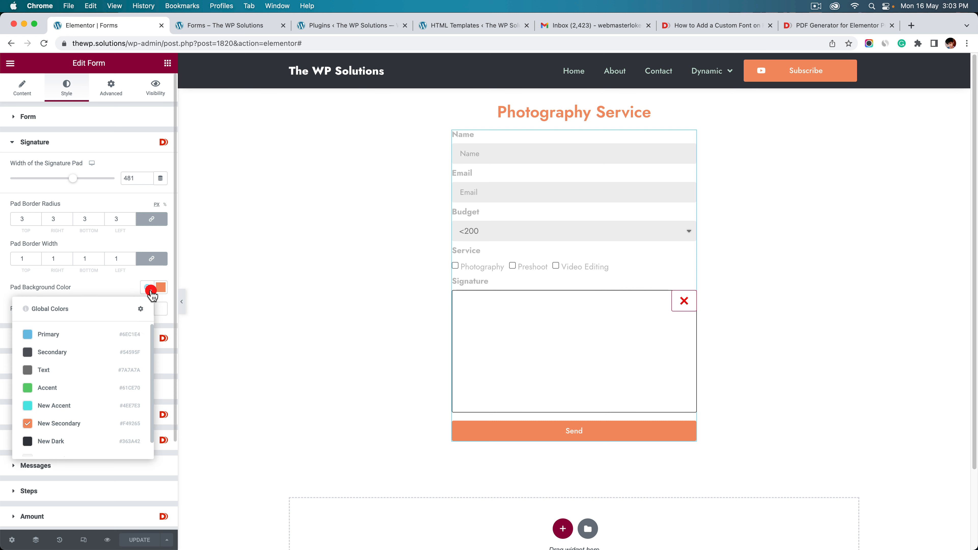
pyautogui.click(160, 288)
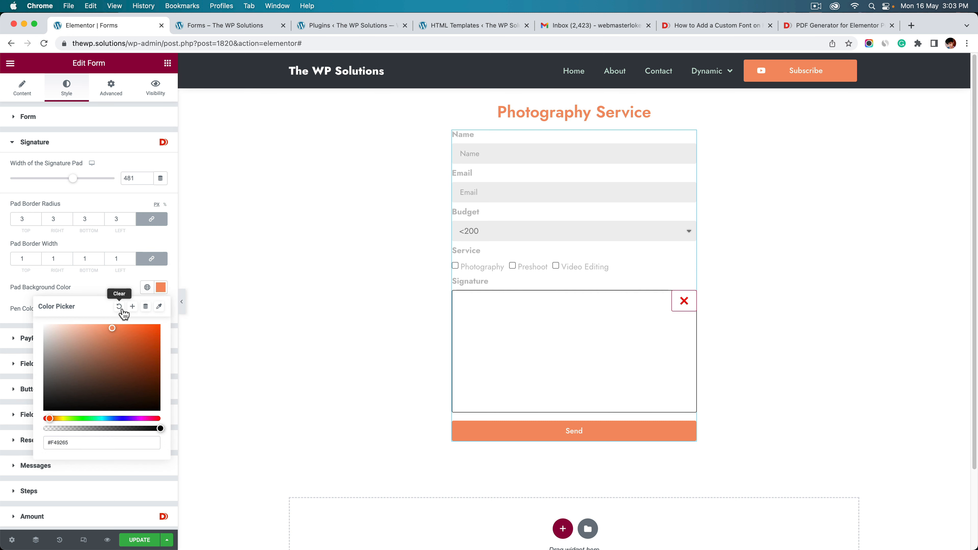
pyautogui.click(120, 308)
pyautogui.click(122, 292)
pyautogui.click(160, 309)
pyautogui.click(120, 328)
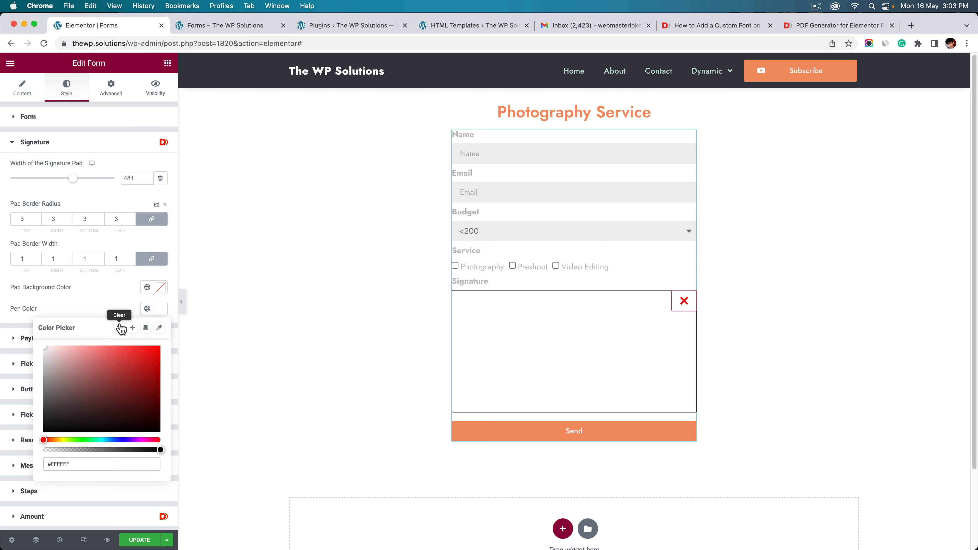
pyautogui.click(123, 299)
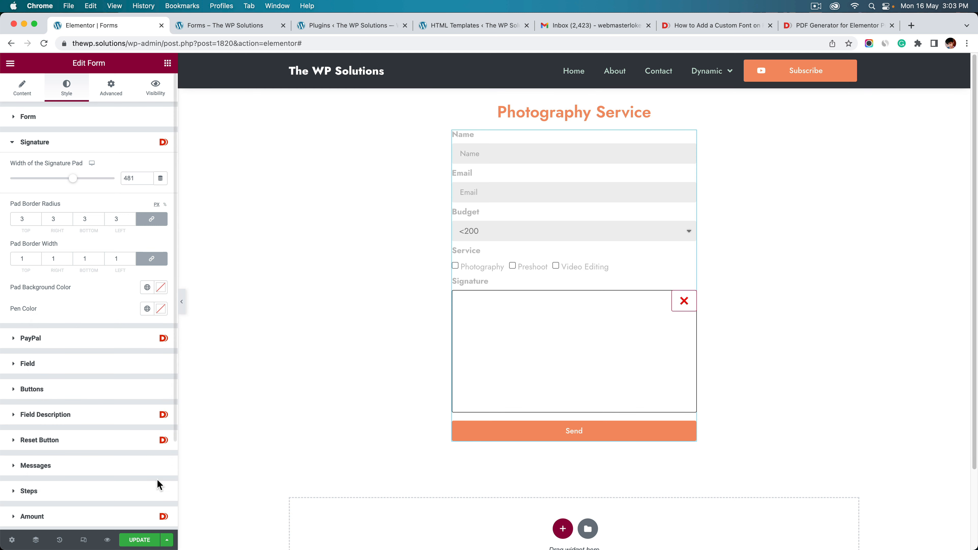
pyautogui.doubleClick(130, 179)
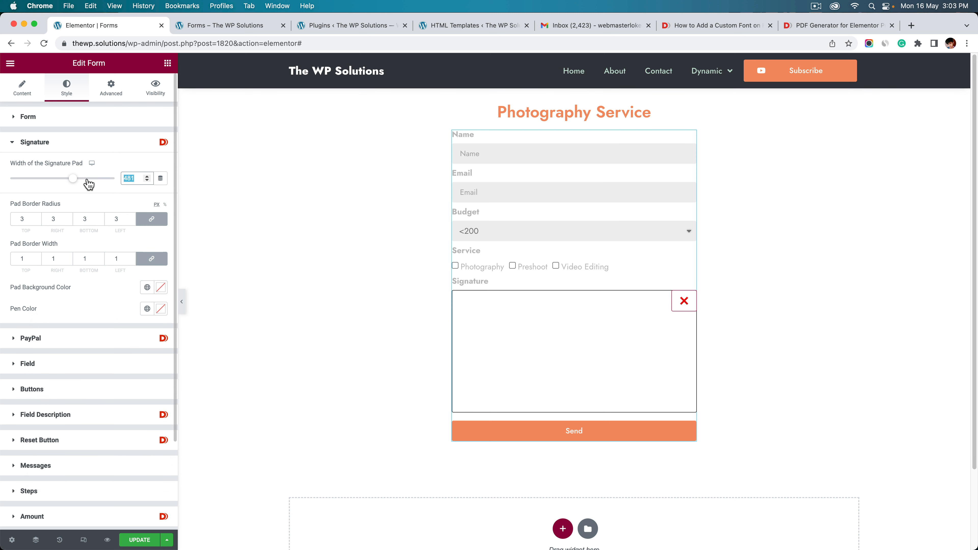
pyautogui.write('480')
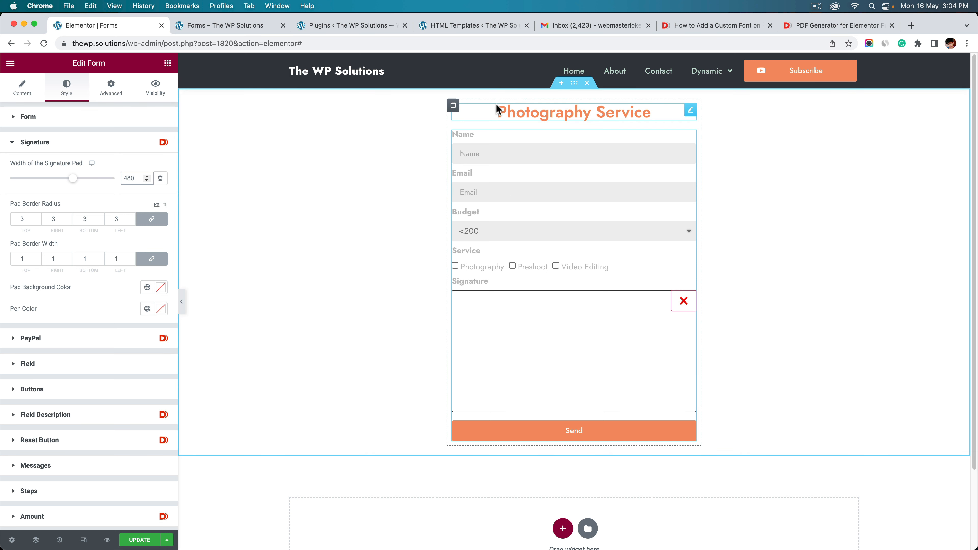
# Select the form widget through its section and column, and show its Content settings below the fields
pyautogui.click(571, 86)
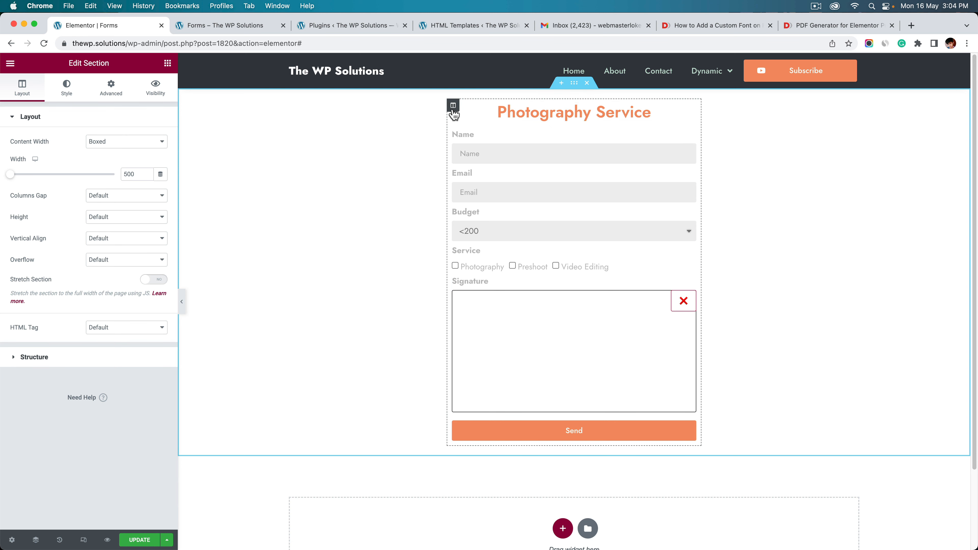
pyautogui.click(453, 106)
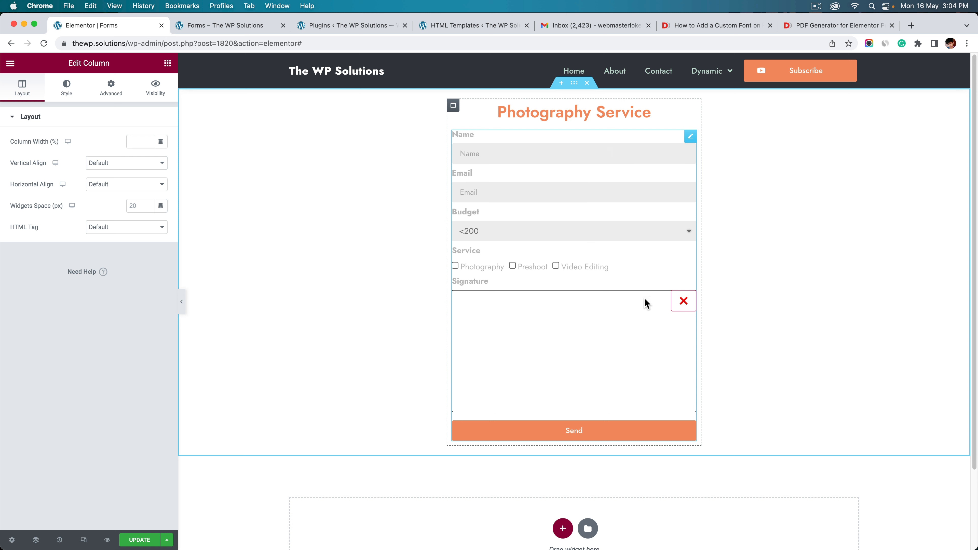
pyautogui.click(614, 196)
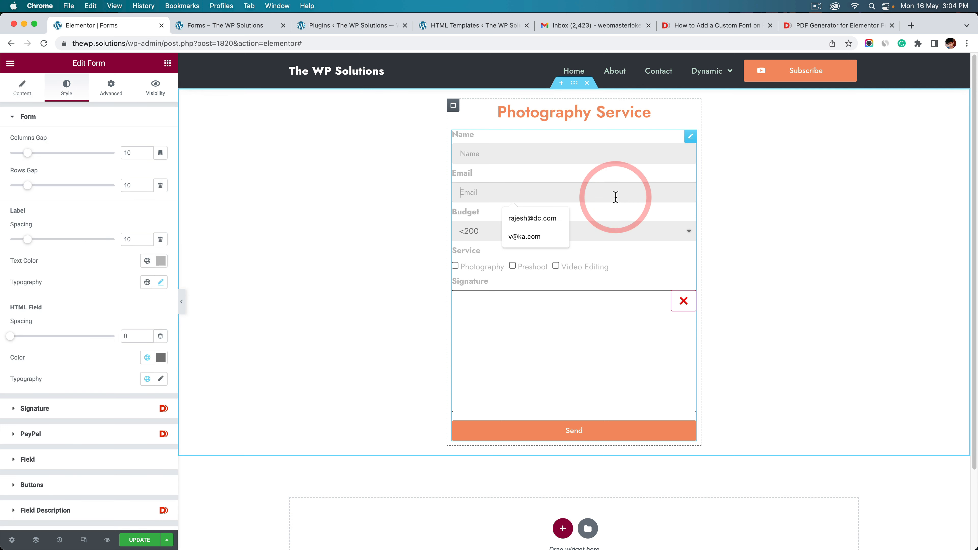
pyautogui.click(581, 274)
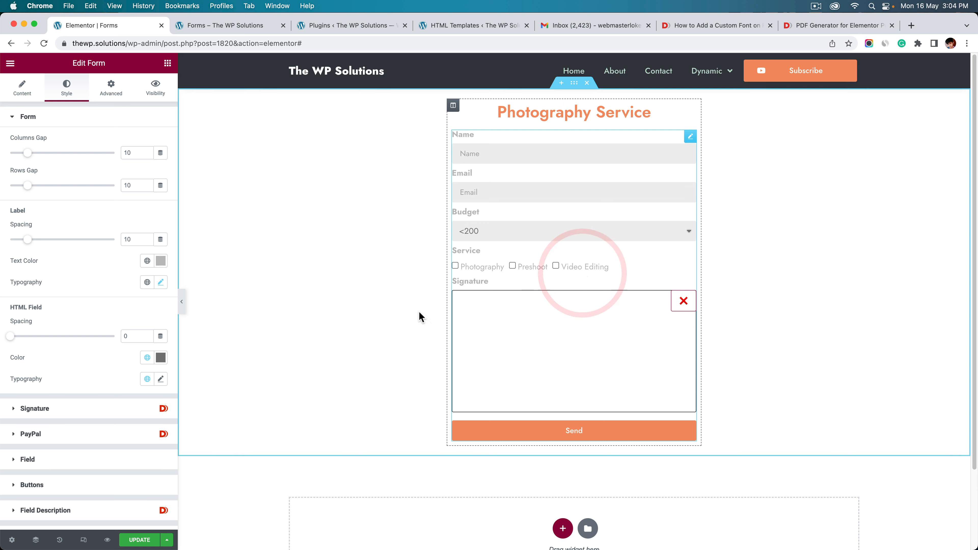
pyautogui.click(16, 98)
pyautogui.scroll(-4, 59, 432)
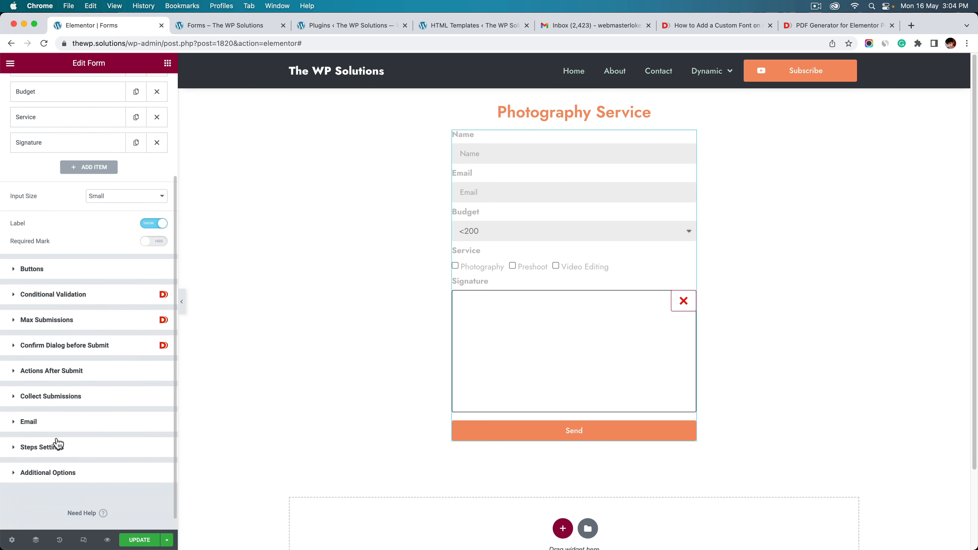
# Replace the Collect Submissions and Email actions with PDF Generator as the only after-submit action
pyautogui.click(64, 371)
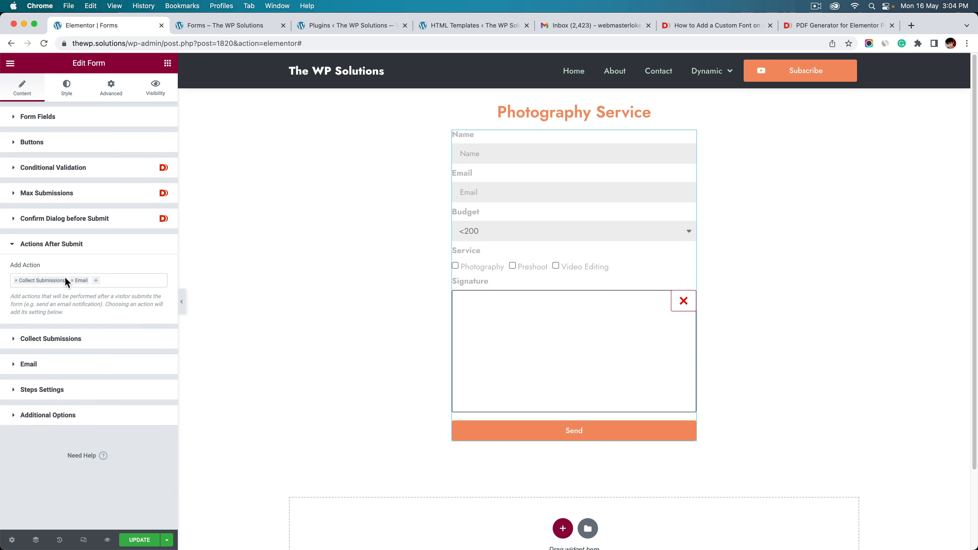
pyautogui.click(16, 282)
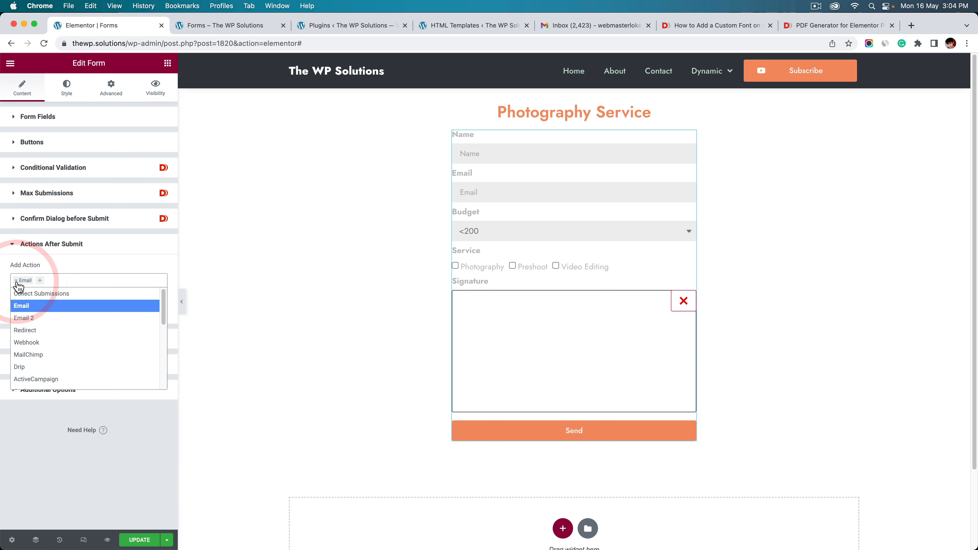
pyautogui.click(16, 280)
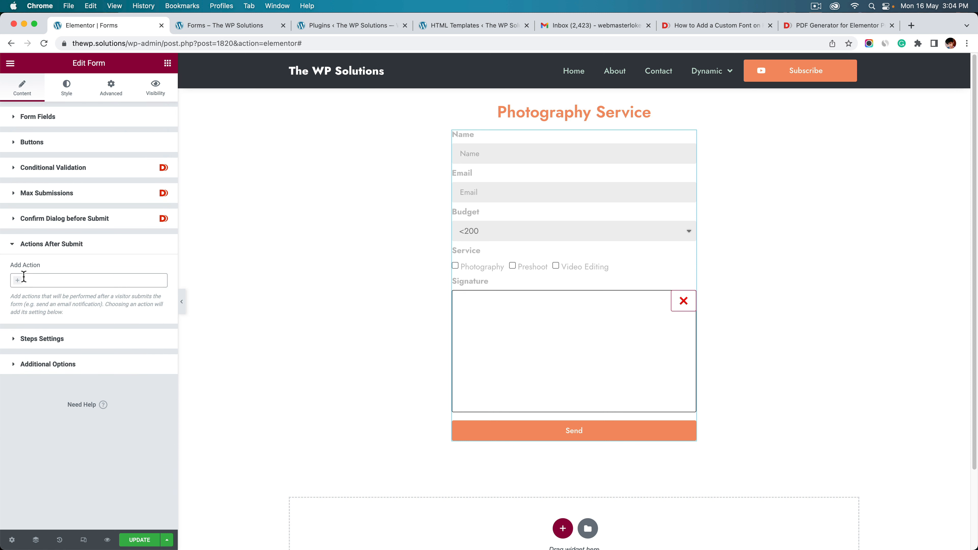
pyautogui.click(24, 280)
pyautogui.write('pdf')
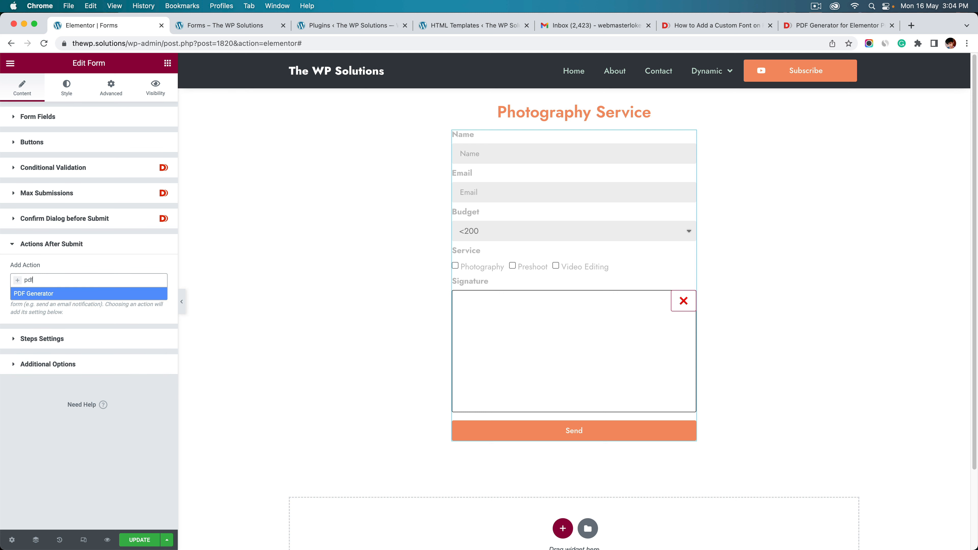
pyautogui.click(30, 295)
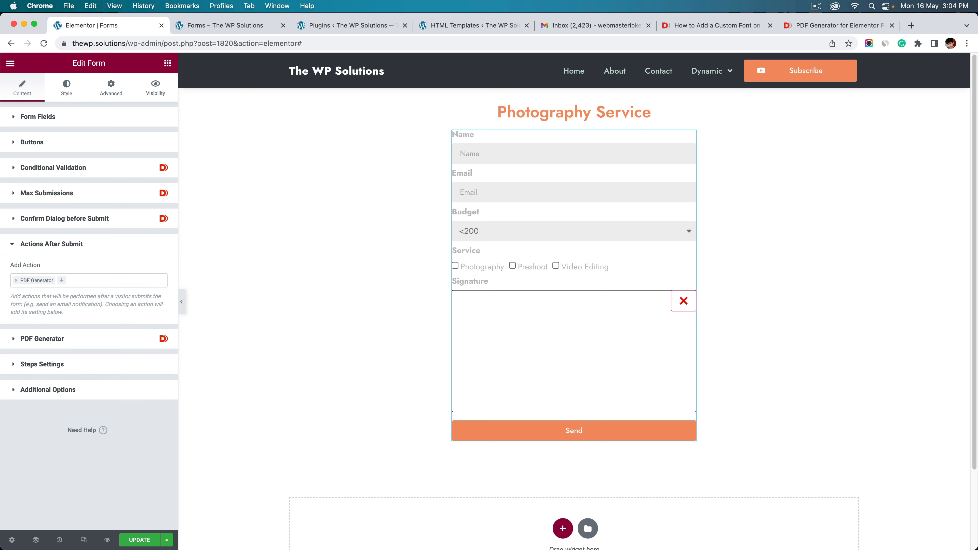
pyautogui.click(66, 339)
pyautogui.click(110, 159)
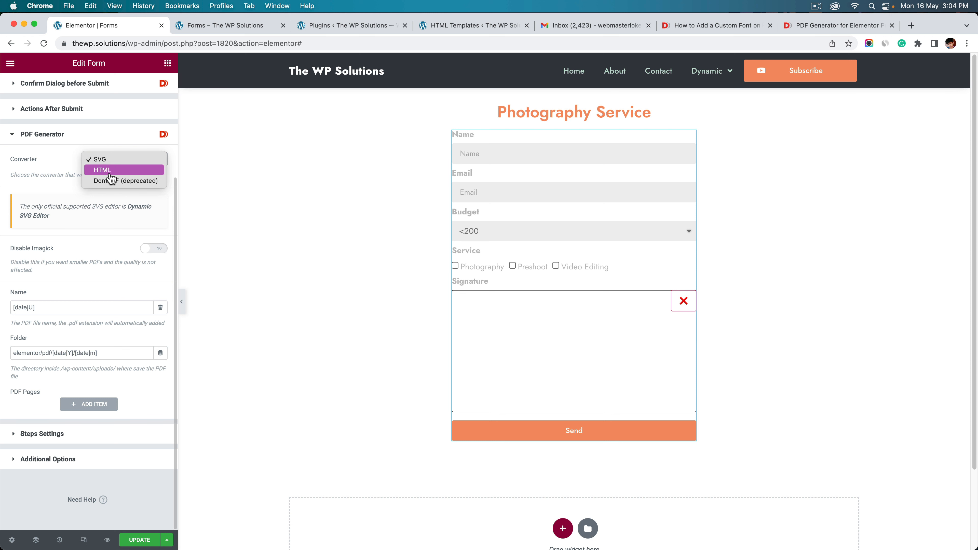
# Switch the PDF converter to HTML and review the [date|U] name and elementor/pdf/[date|Y]/[date|m] folder
pyautogui.click(106, 170)
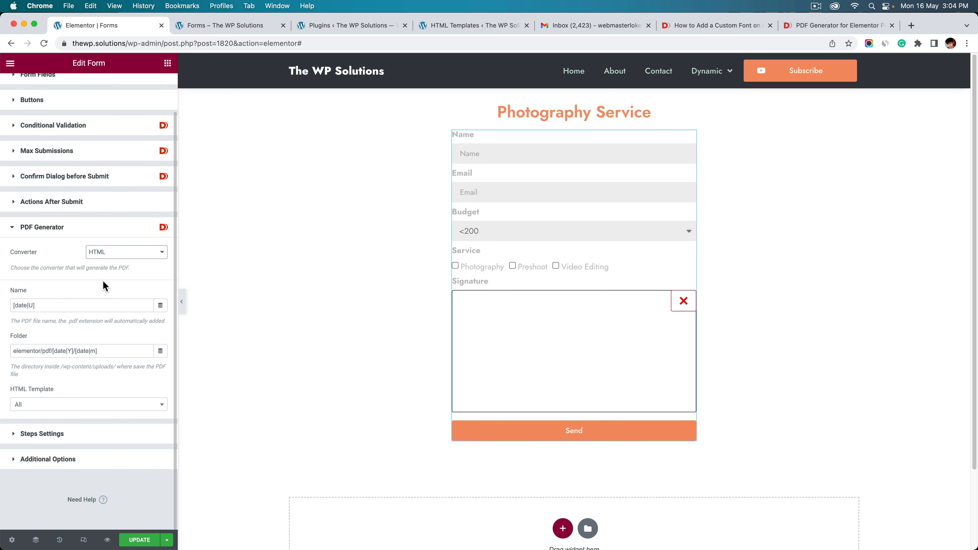
pyautogui.moveTo(58, 305); pyautogui.dragTo(16, 306)
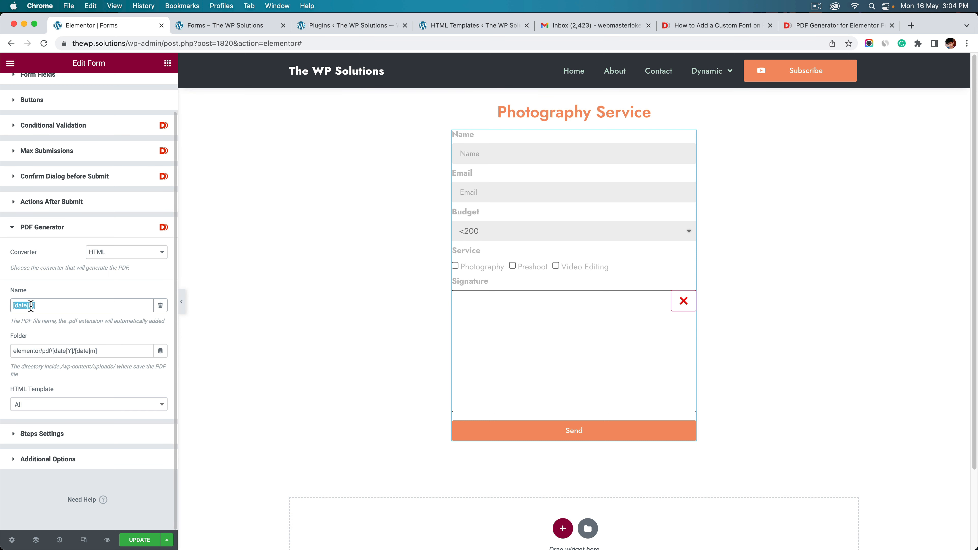
pyautogui.click(61, 340)
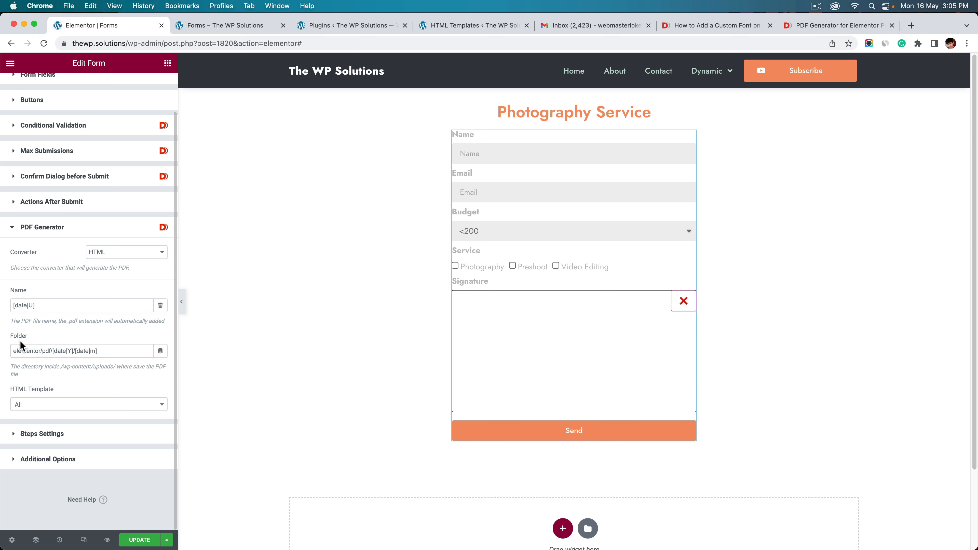
pyautogui.moveTo(14, 349); pyautogui.dragTo(115, 352)
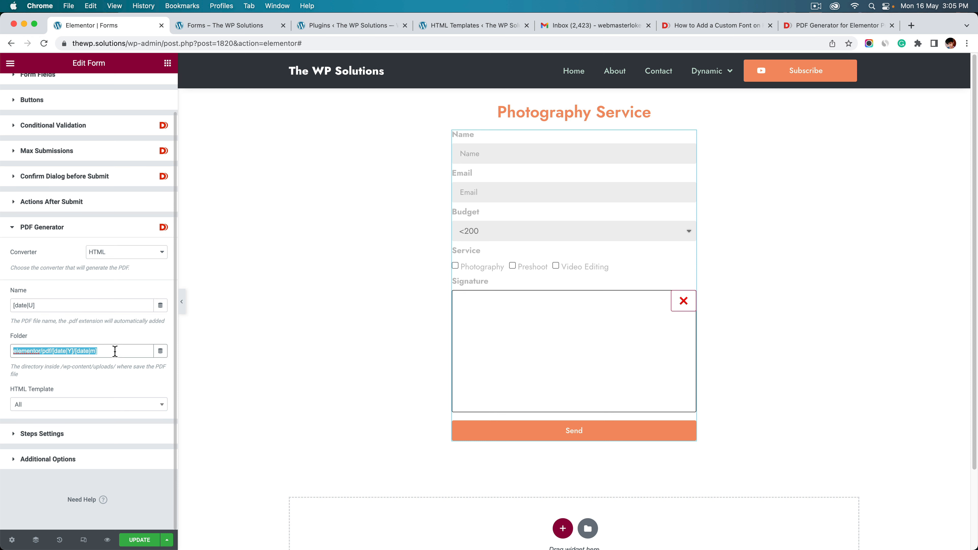
pyautogui.click(115, 351)
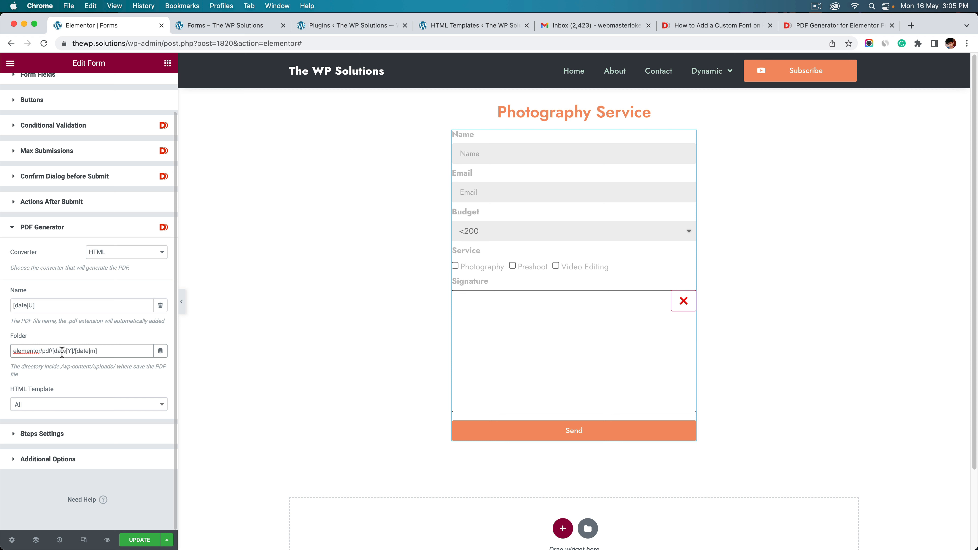
pyautogui.click(50, 352)
pyautogui.click(52, 351)
# Open the WordPress Dashboard in a new browser tab, then return to recheck the PDF folder path
pyautogui.click(258, 31)
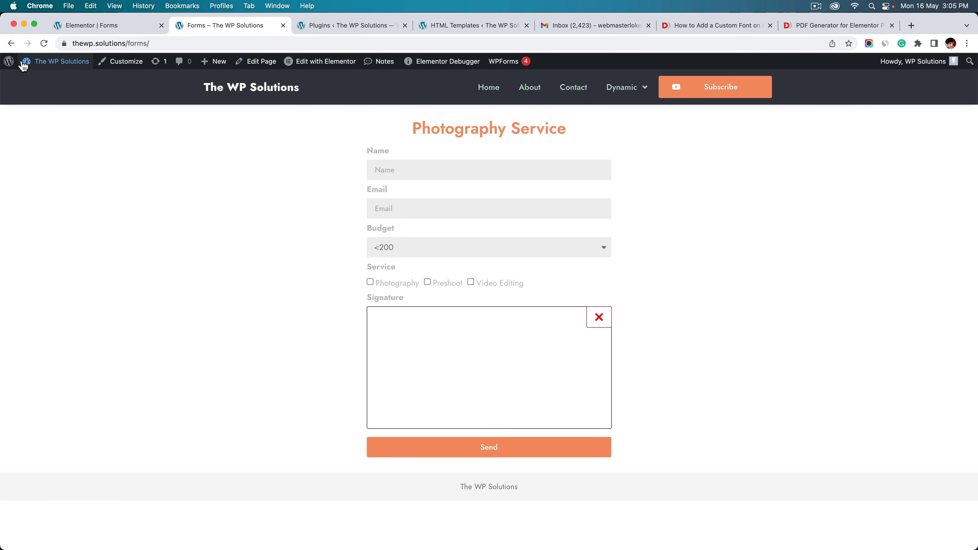
pyautogui.moveTo(27, 64)
pyautogui.rightClick(20, 83)
pyautogui.click(31, 86)
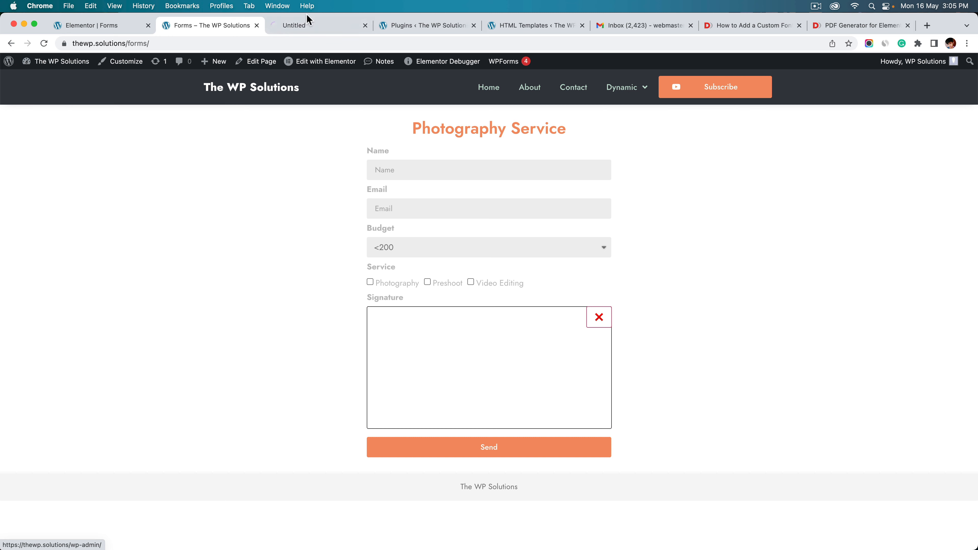
pyautogui.click(303, 25)
pyautogui.click(96, 27)
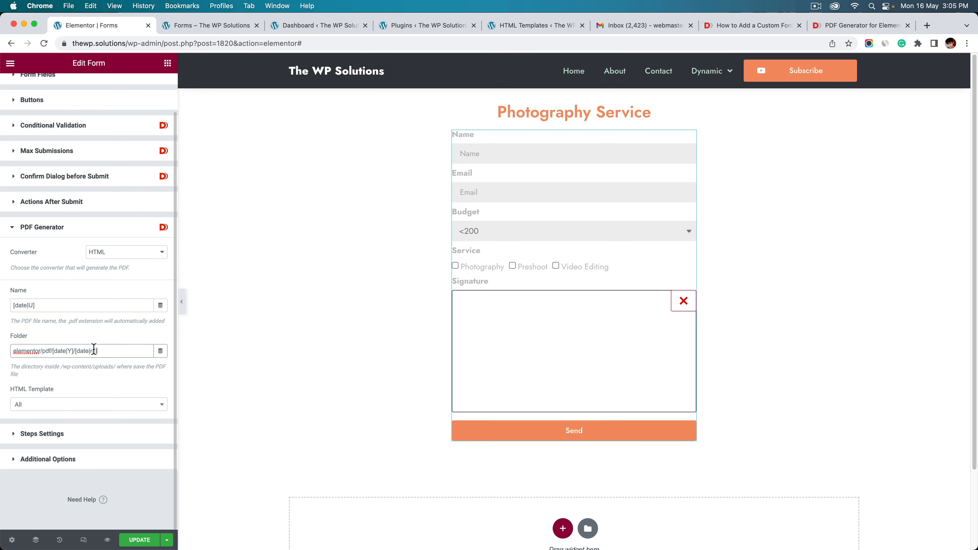
pyautogui.moveTo(94, 350); pyautogui.dragTo(20, 353)
pyautogui.click(46, 354)
pyautogui.moveTo(124, 352); pyautogui.dragTo(19, 353)
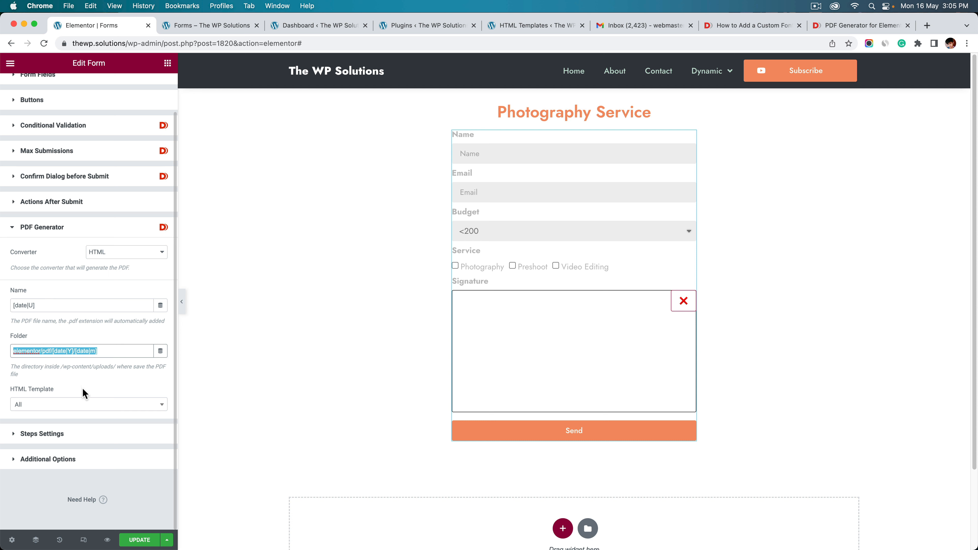
# Close the HTML Template list, check the live form page, and switch to the WordPress Dashboard tab
pyautogui.click(83, 404)
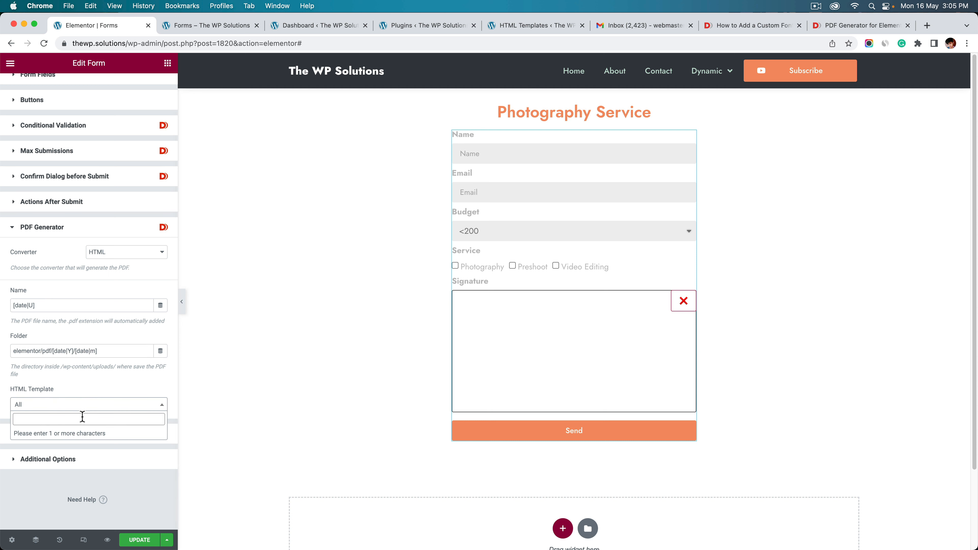
pyautogui.click(101, 372)
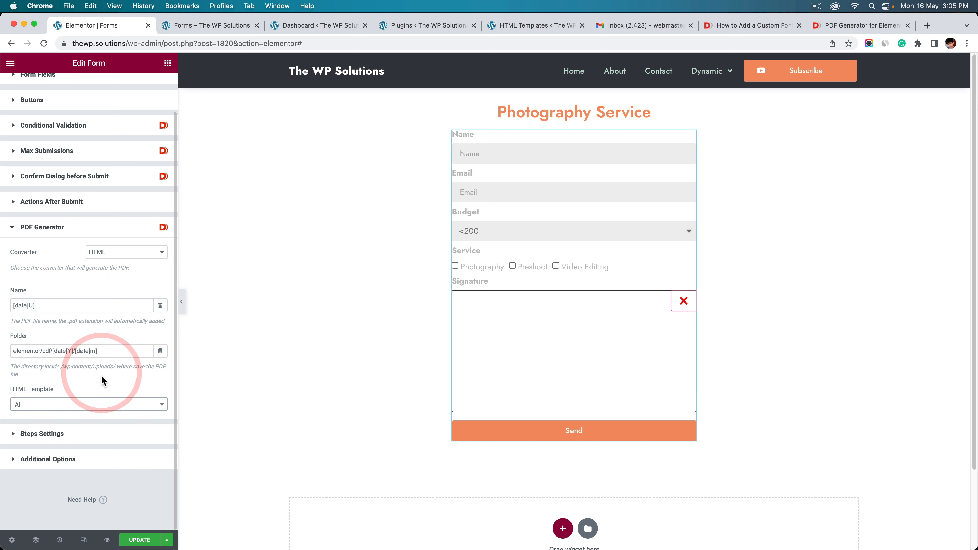
pyautogui.click(294, 43)
pyautogui.click(212, 25)
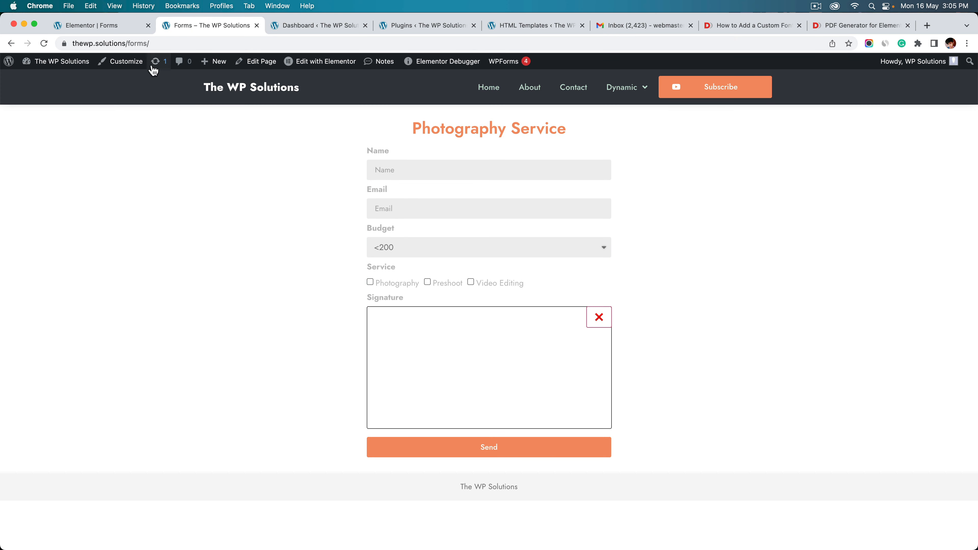
pyautogui.click(307, 26)
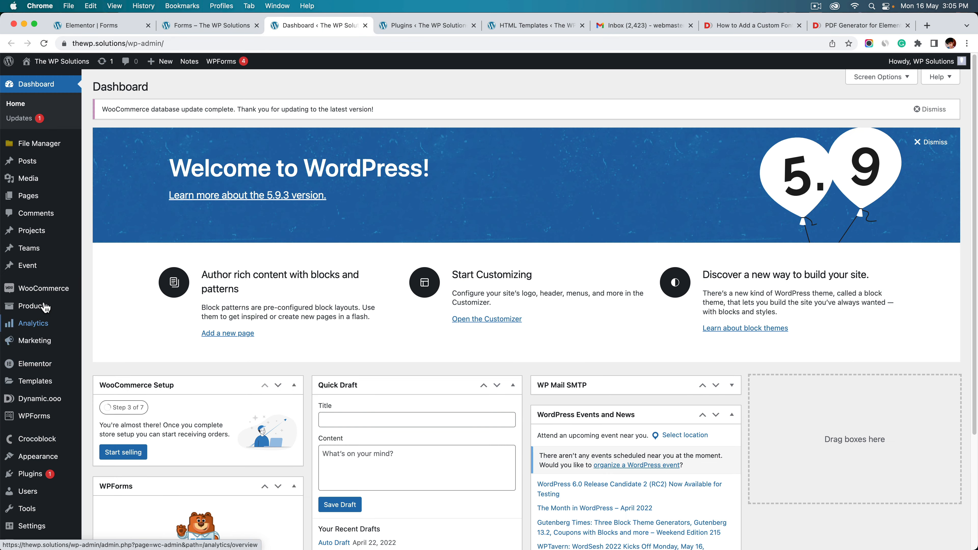
pyautogui.scroll(-3, 45, 307)
# Add a new Dynamic.ooo HTML template titled 'Photography Service'
pyautogui.moveTo(49, 323)
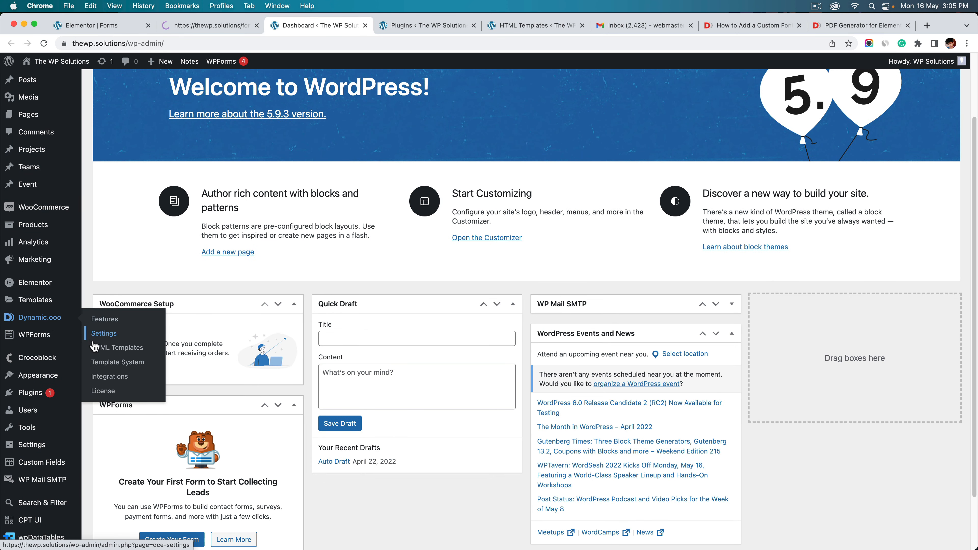
pyautogui.click(112, 349)
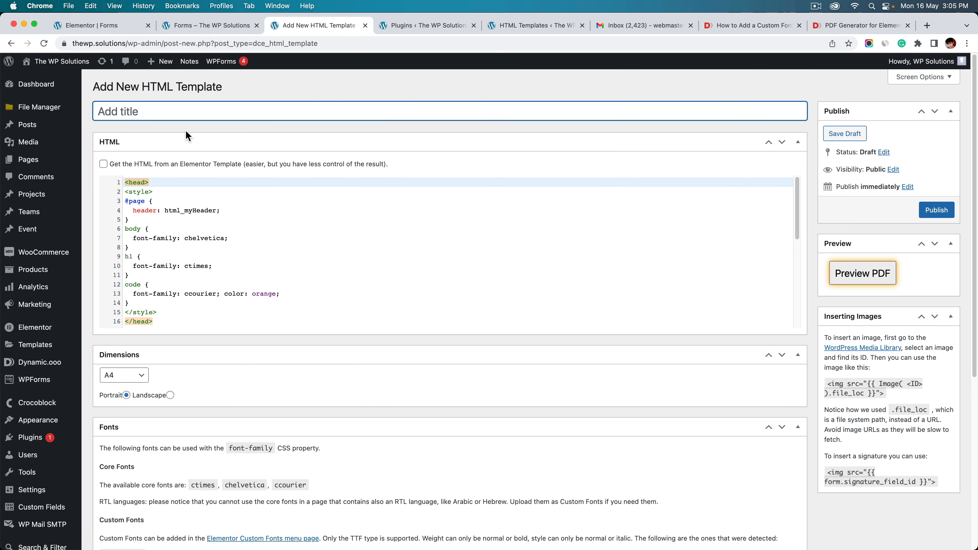
pyautogui.click(114, 113)
pyautogui.write('Photography Service')
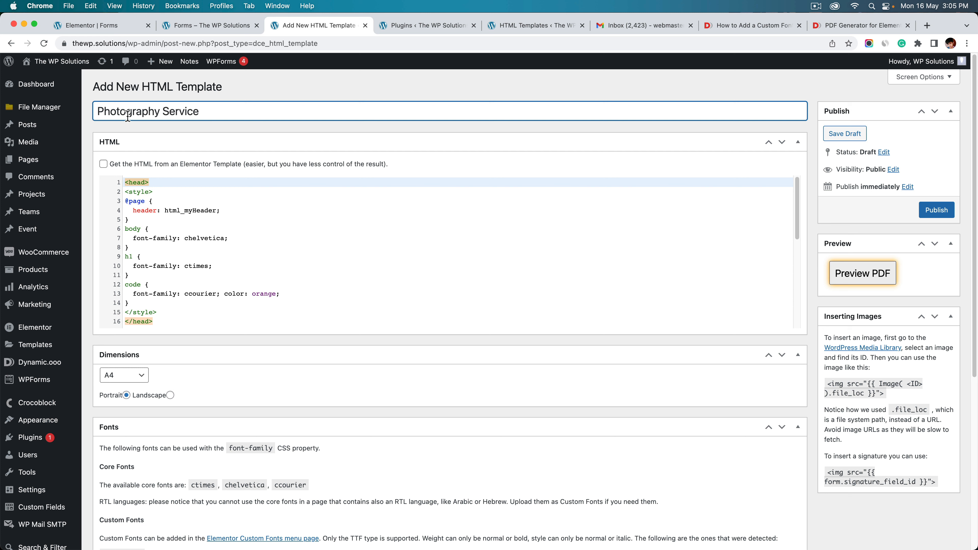
# Review the sample template's CSS style rules and read through its HTML code
pyautogui.click(238, 210)
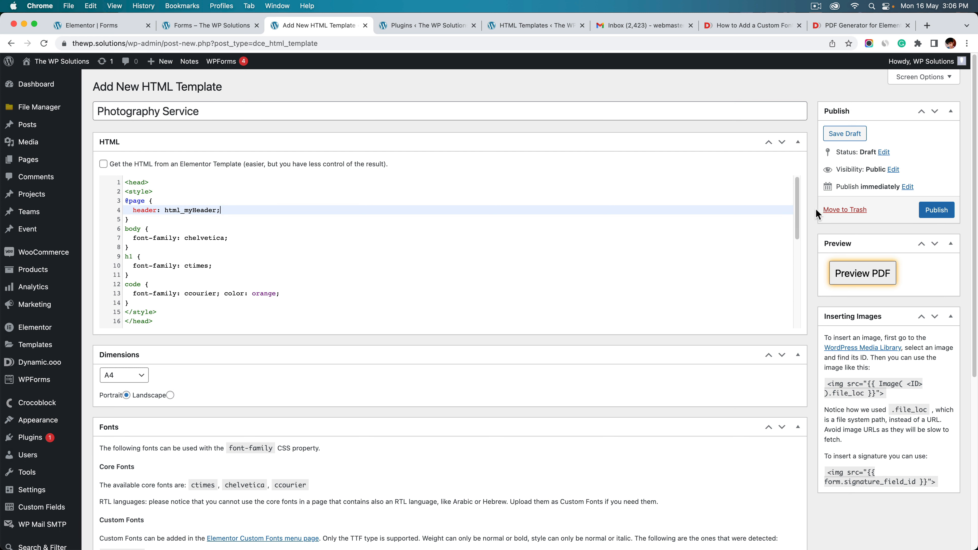
pyautogui.moveTo(795, 215)
pyautogui.mouseDown()
pyautogui.moveTo(795, 250)
pyautogui.moveTo(805, 215)
pyautogui.mouseUp()
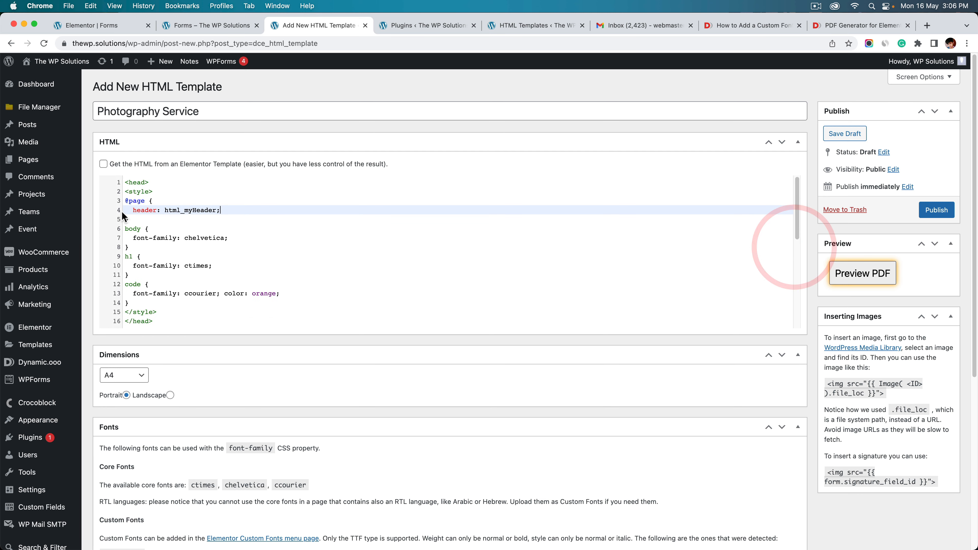
pyautogui.click(158, 313)
pyautogui.moveTo(157, 314); pyautogui.dragTo(136, 189)
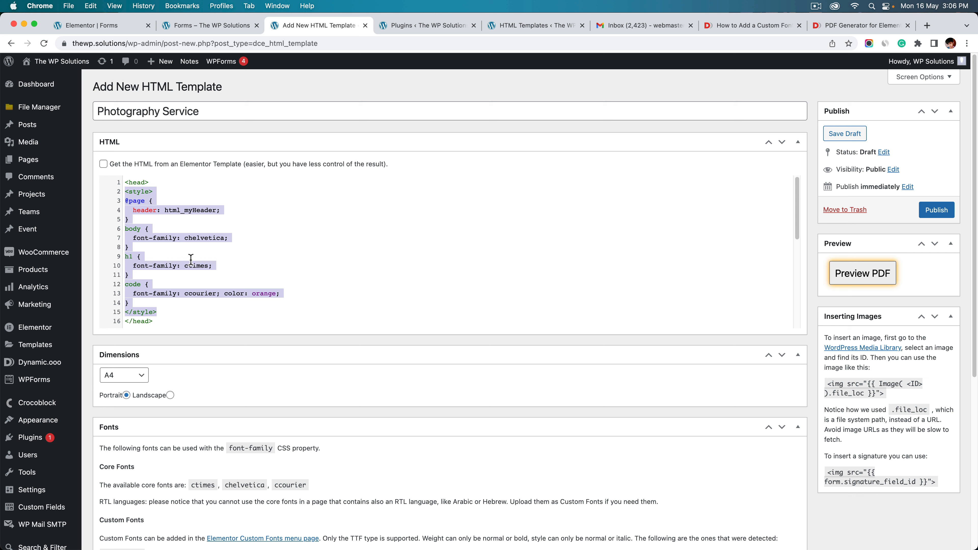
pyautogui.scroll(-1, 207, 266)
pyautogui.scroll(-1, 206, 266)
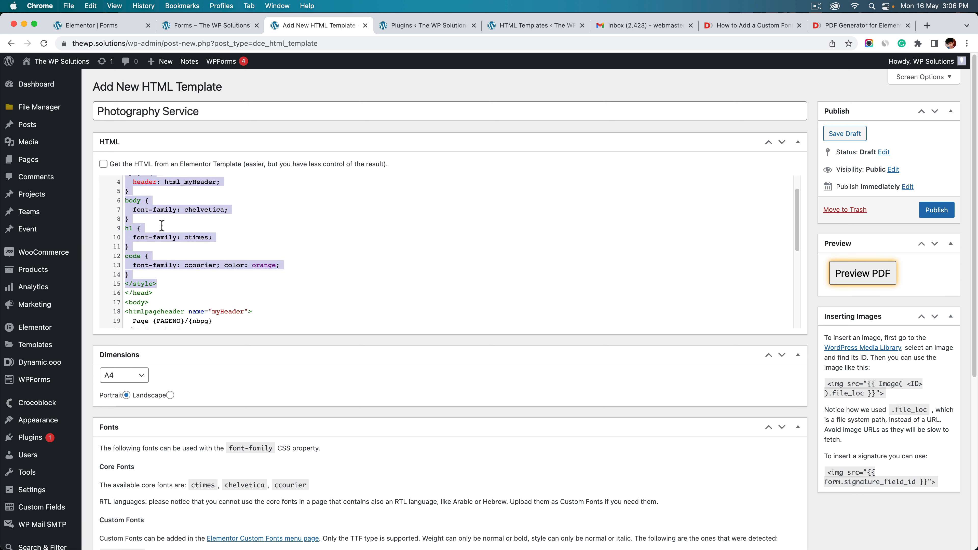
pyautogui.scroll(-1, 170, 274)
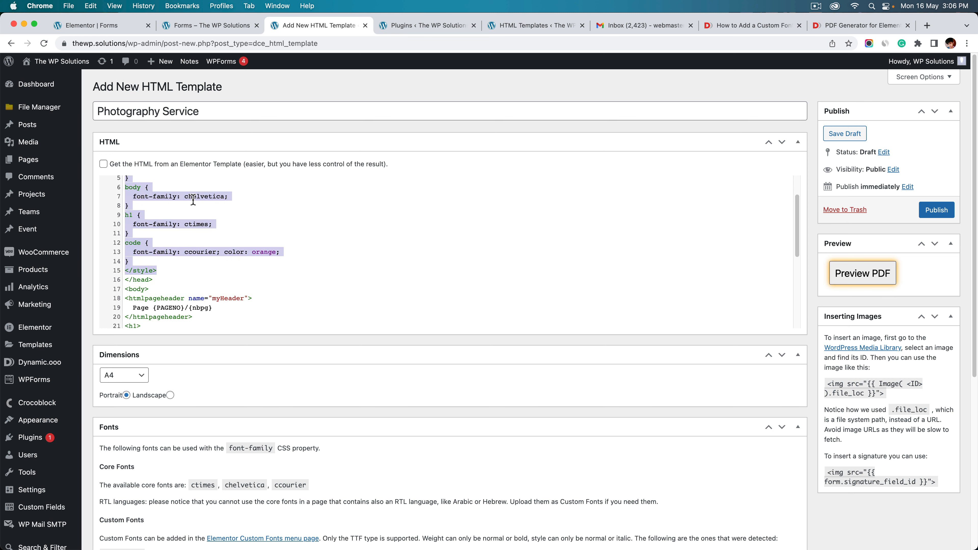
pyautogui.scroll(-5, 218, 341)
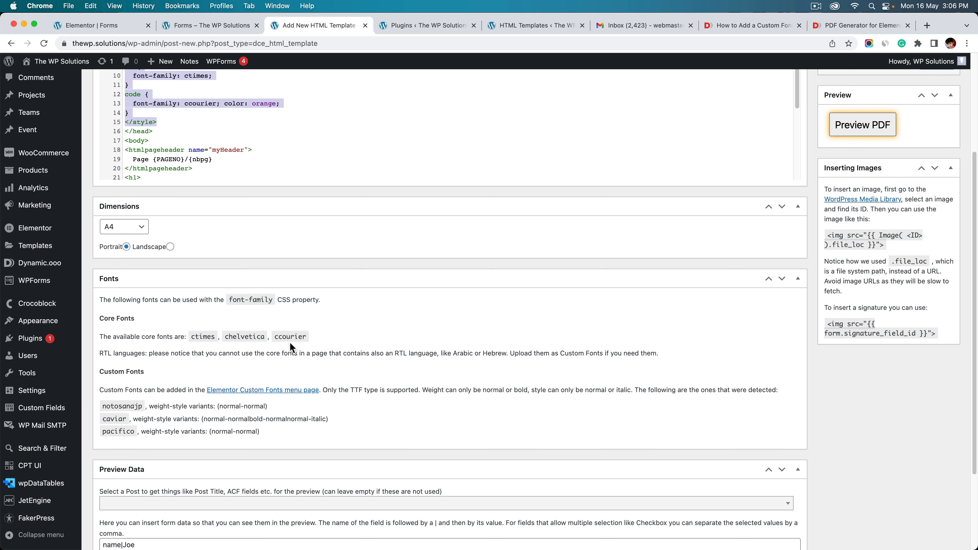
pyautogui.scroll(5, 338, 341)
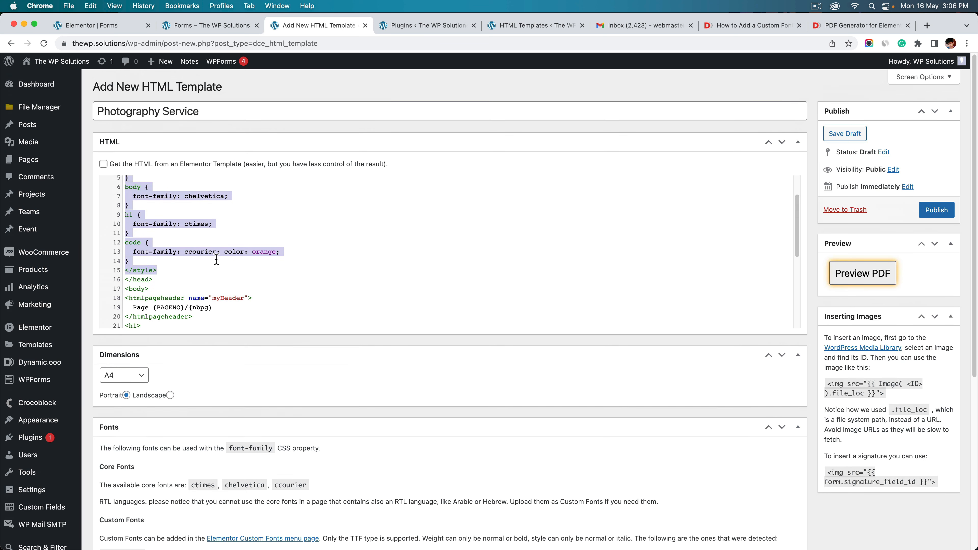
pyautogui.scroll(-2, 217, 258)
pyautogui.scroll(-2, 278, 495)
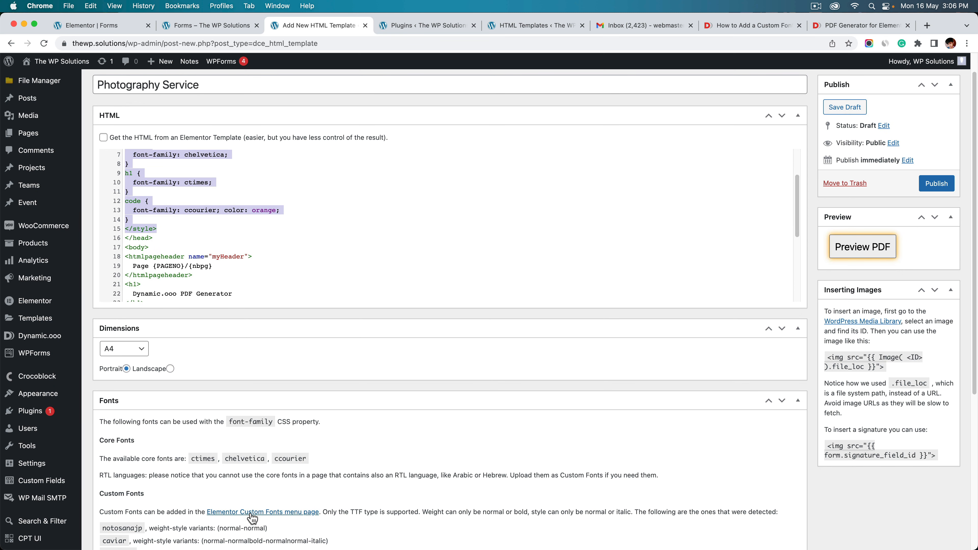
# Open the Elementor Custom Fonts page in a new tab alongside the template editor
pyautogui.rightClick(251, 513)
pyautogui.click(327, 393)
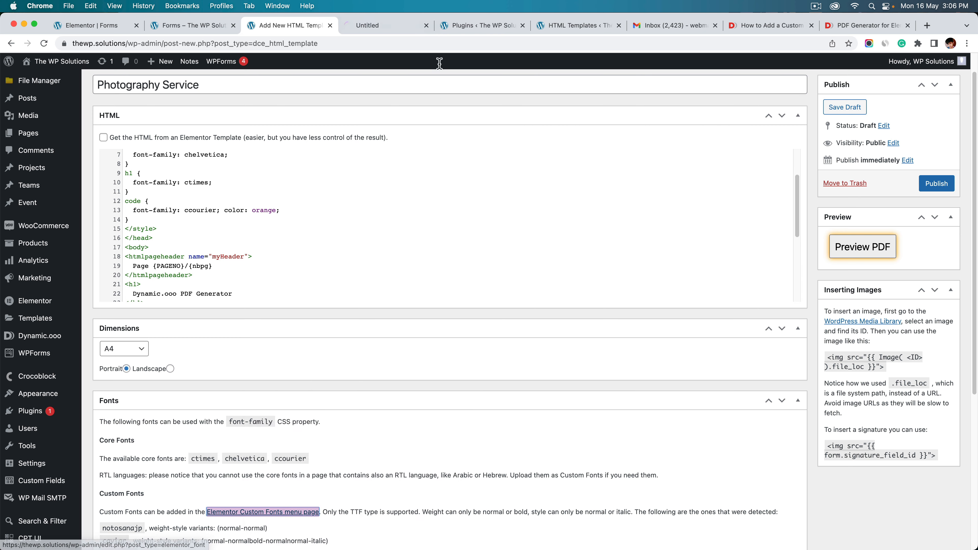
pyautogui.click(382, 25)
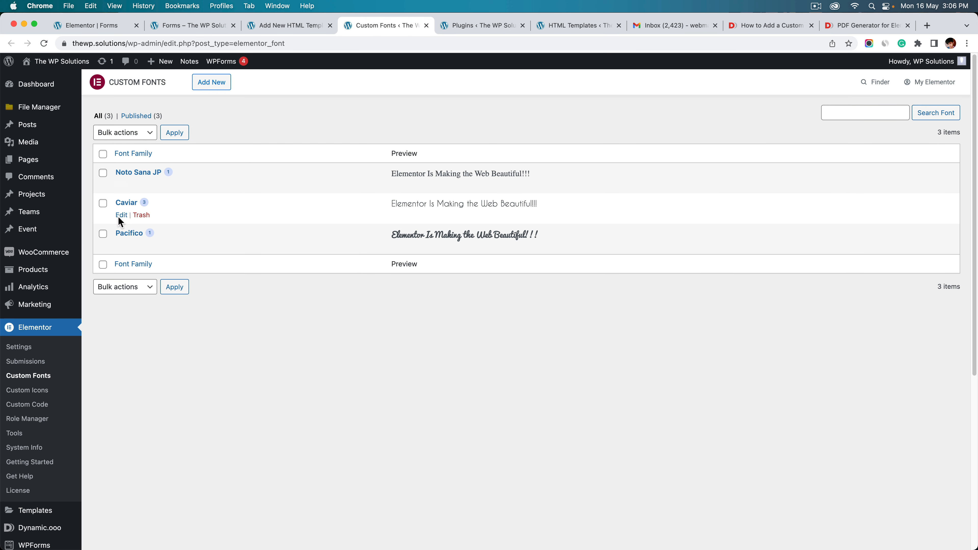
pyautogui.click(294, 26)
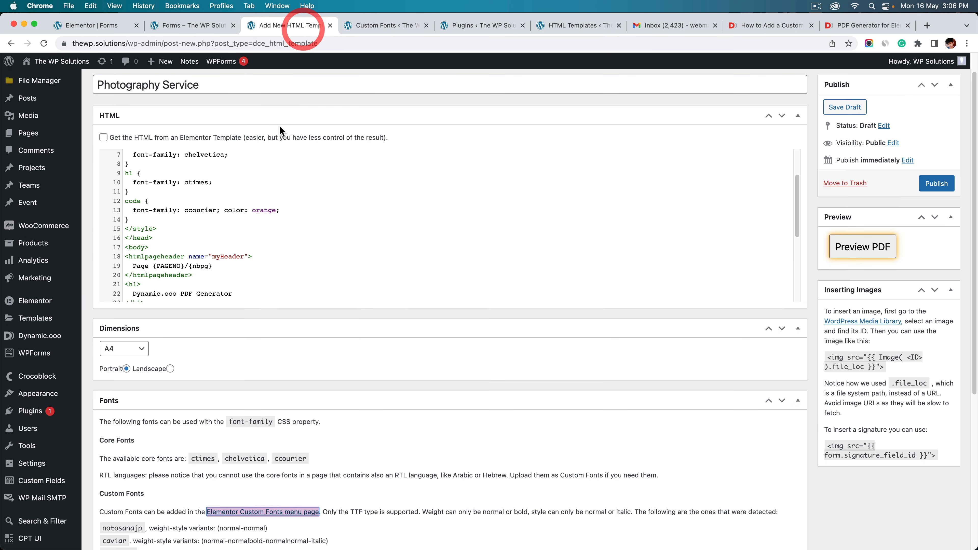
pyautogui.scroll(-3, 285, 333)
# Copy the font name 'pacifico' from the template's detected custom fonts list
pyautogui.moveTo(108, 455); pyautogui.dragTo(133, 478)
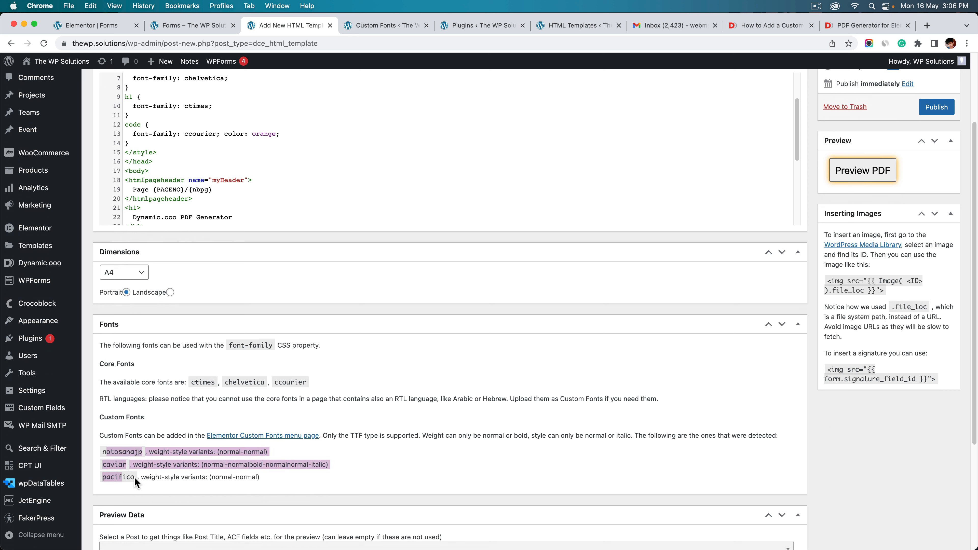
pyautogui.click(117, 477)
pyautogui.doubleClick(118, 477)
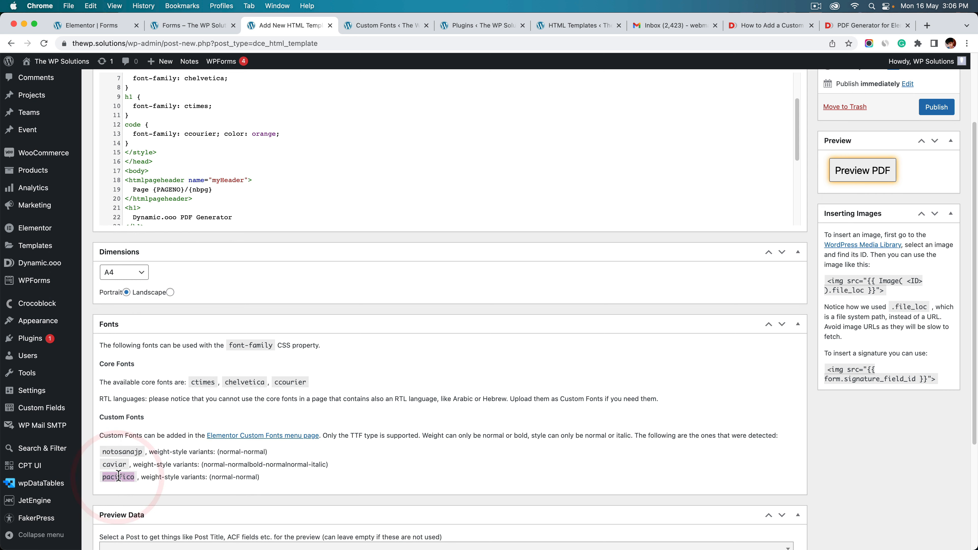
pyautogui.rightClick(118, 477)
pyautogui.click(133, 461)
pyautogui.scroll(3, 328, 289)
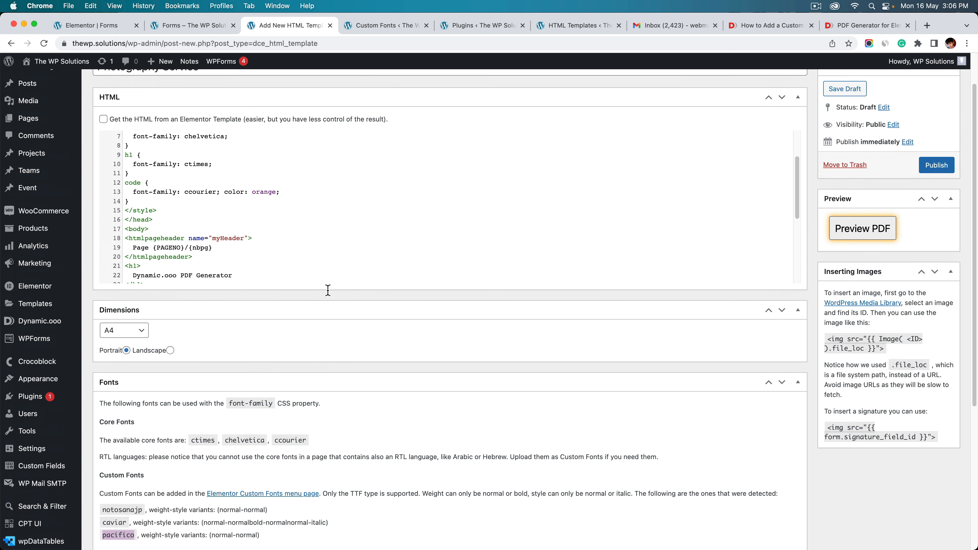
pyautogui.scroll(-5, 193, 396)
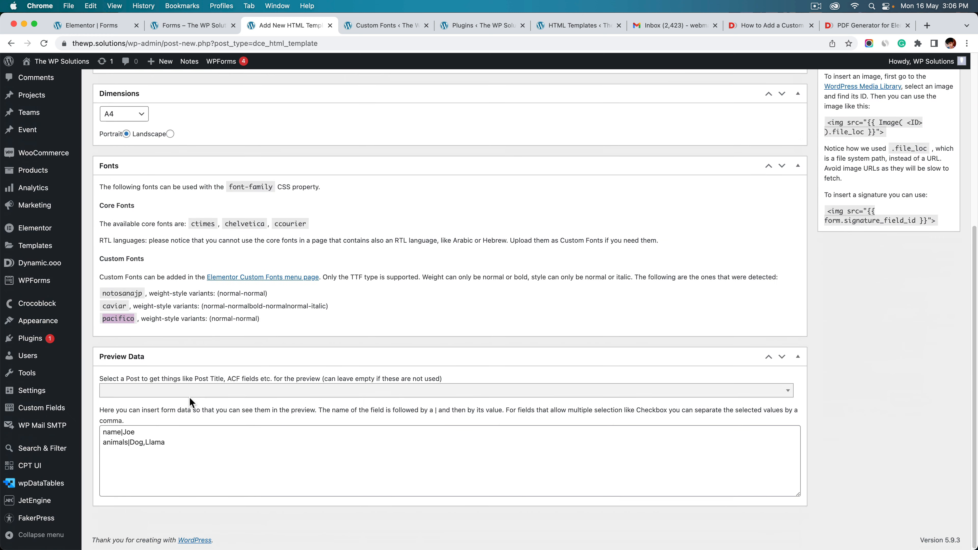
pyautogui.click(416, 27)
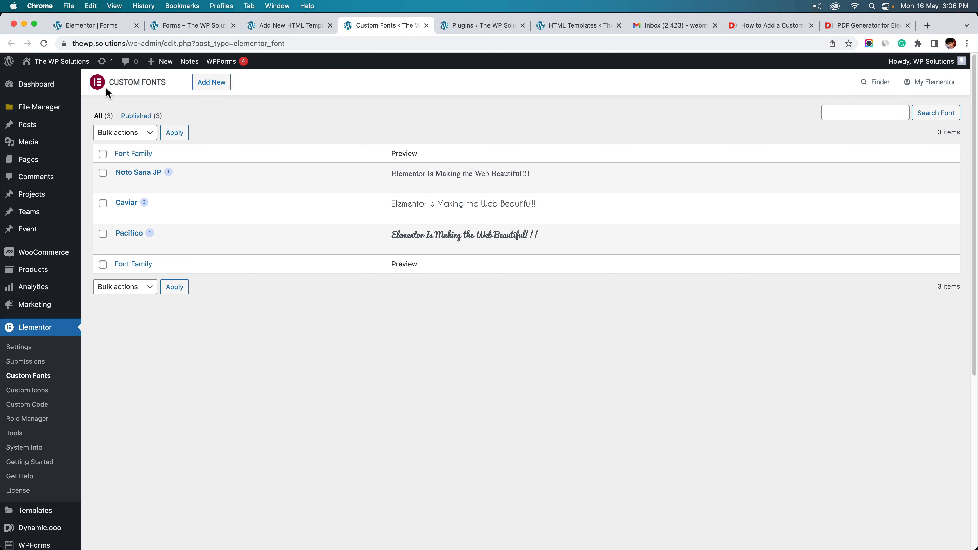
pyautogui.click(288, 26)
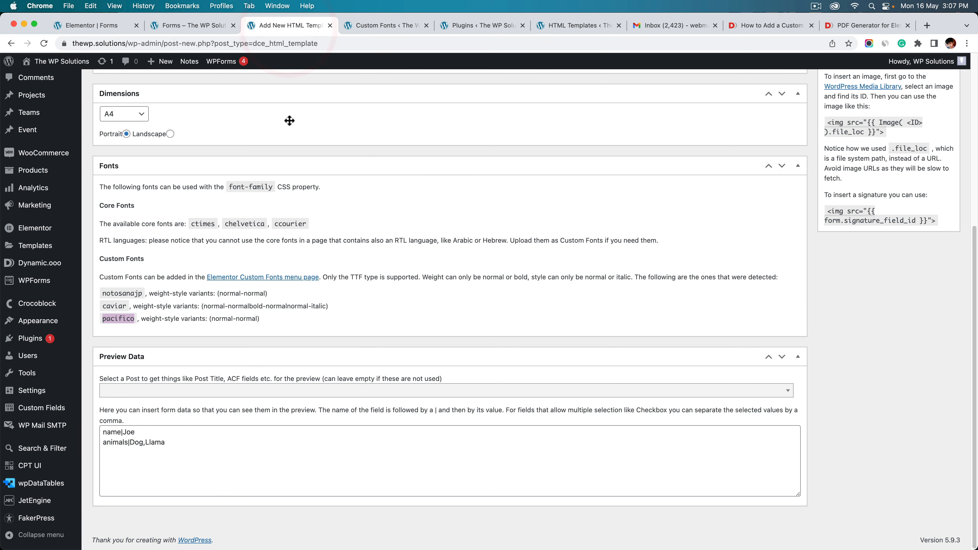
pyautogui.scroll(5, 222, 339)
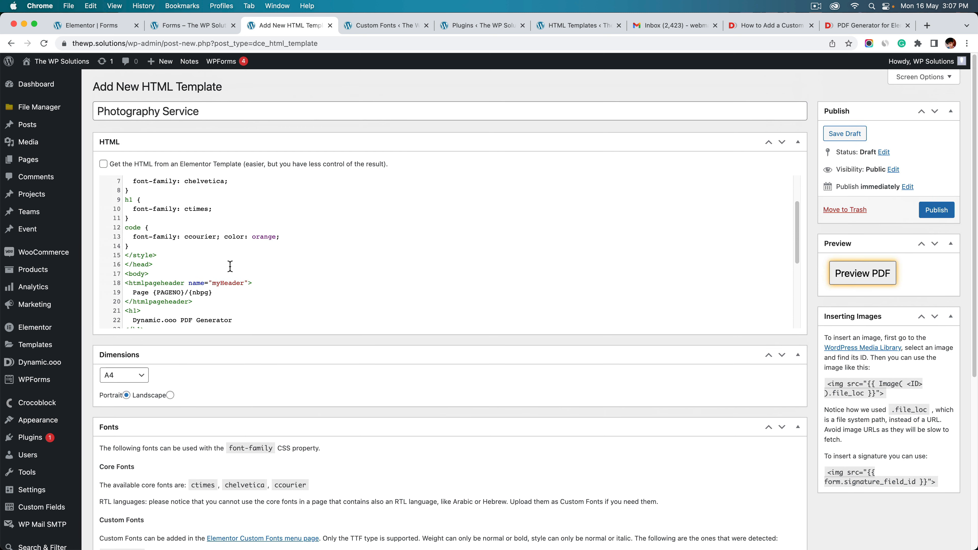
pyautogui.scroll(-2, 227, 266)
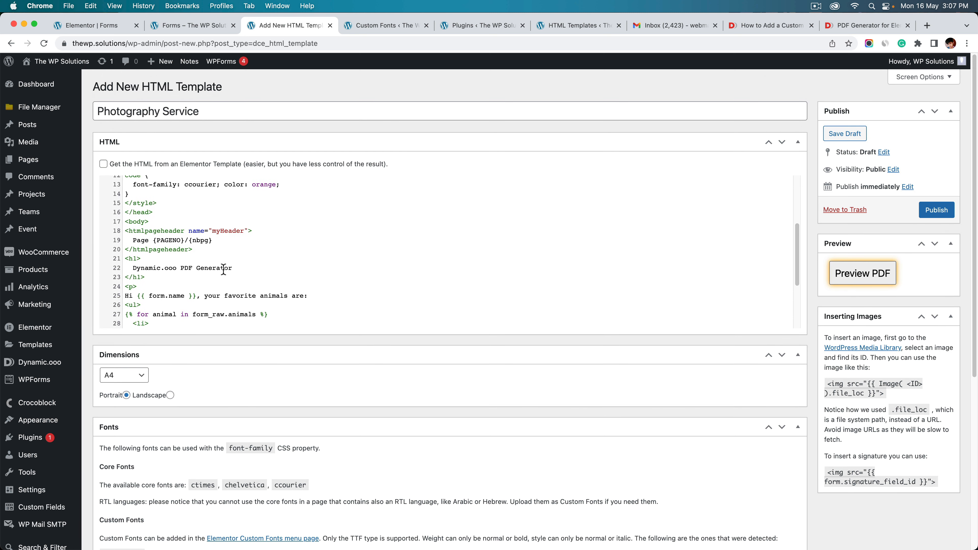
pyautogui.click(133, 221)
pyautogui.moveTo(133, 221); pyautogui.dragTo(192, 230)
pyautogui.scroll(-2, 116, 224)
pyautogui.click(125, 210)
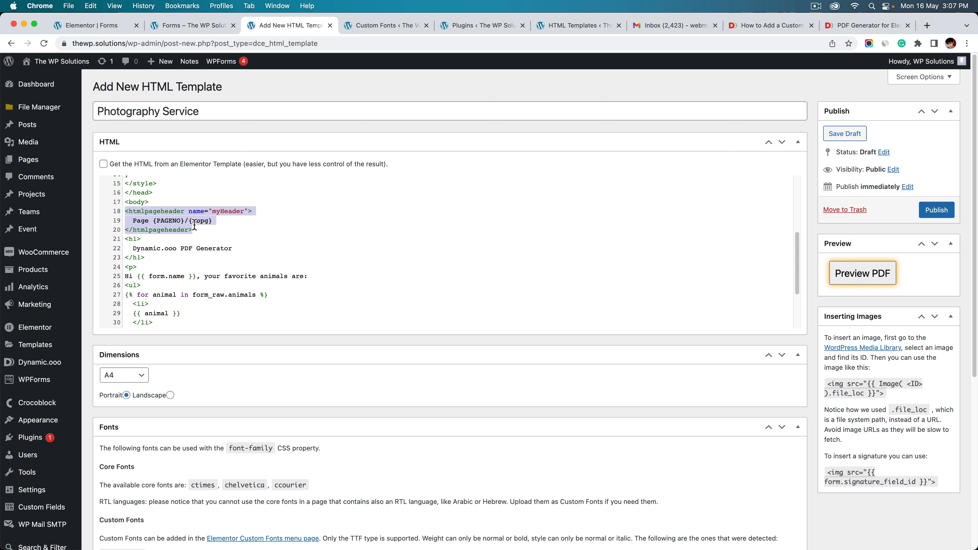
pyautogui.doubleClick(165, 223)
pyautogui.click(197, 248)
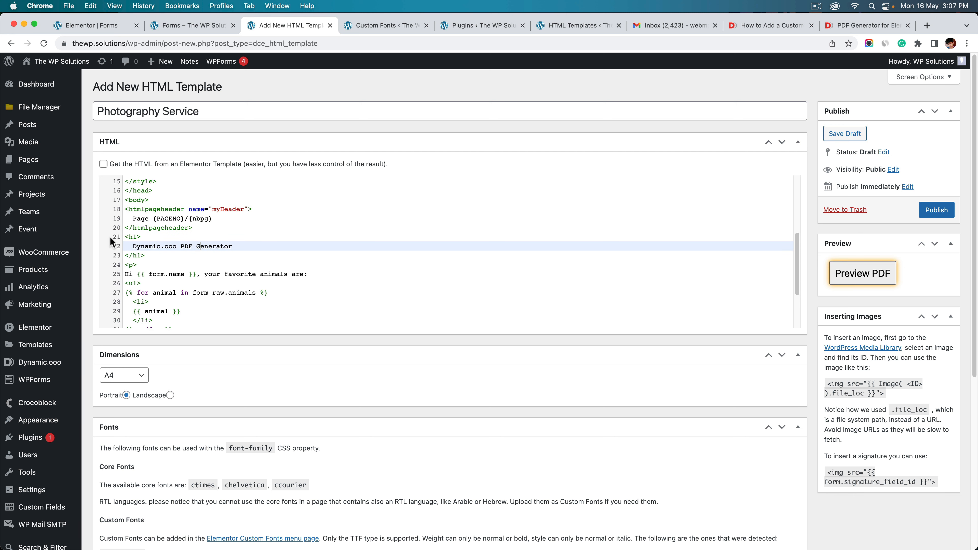
pyautogui.moveTo(123, 237); pyautogui.dragTo(144, 255)
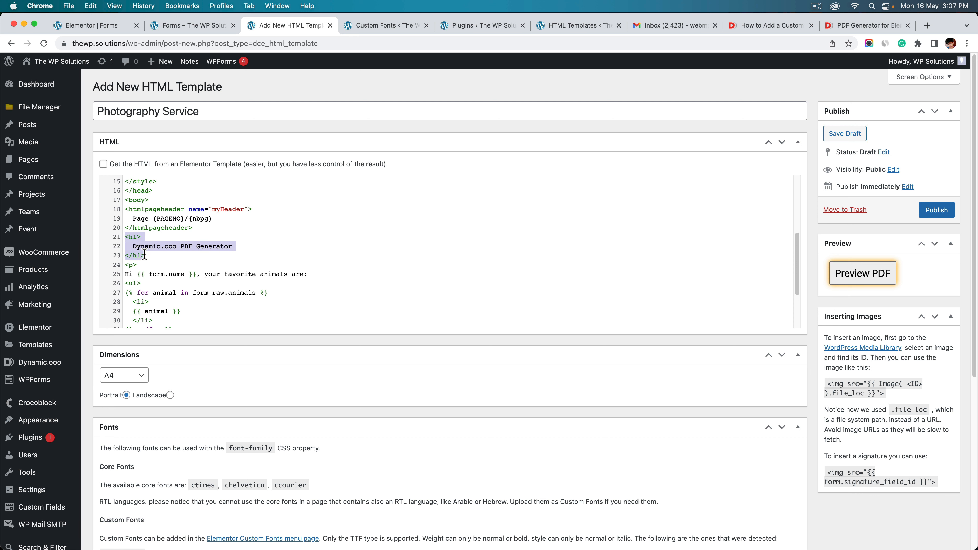
pyautogui.scroll(-3, 145, 255)
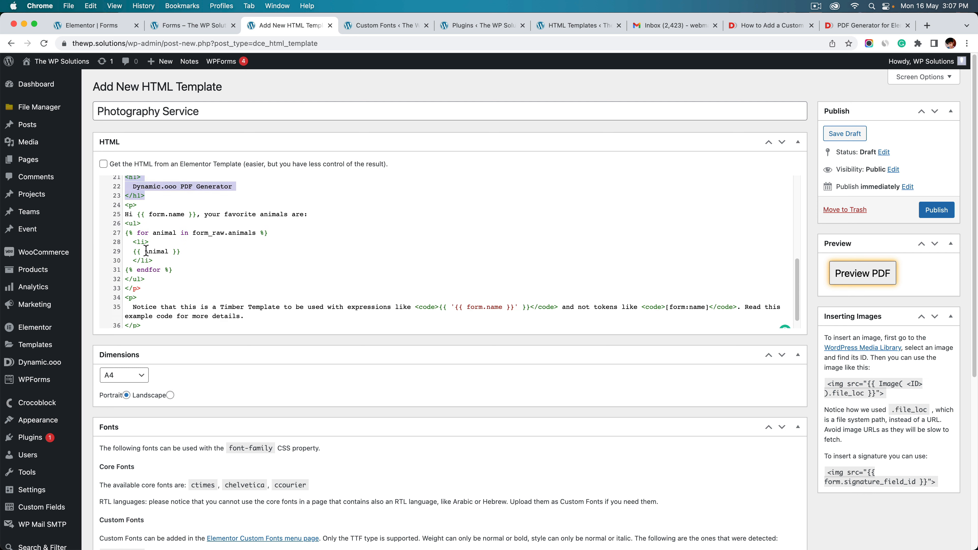
pyautogui.scroll(3, 145, 247)
pyautogui.click(143, 236)
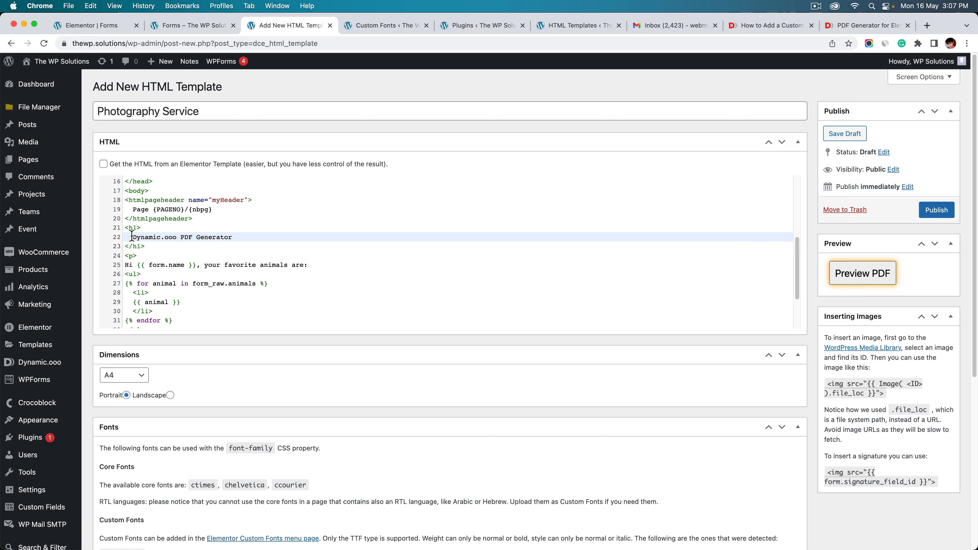
pyautogui.moveTo(133, 236); pyautogui.dragTo(242, 233)
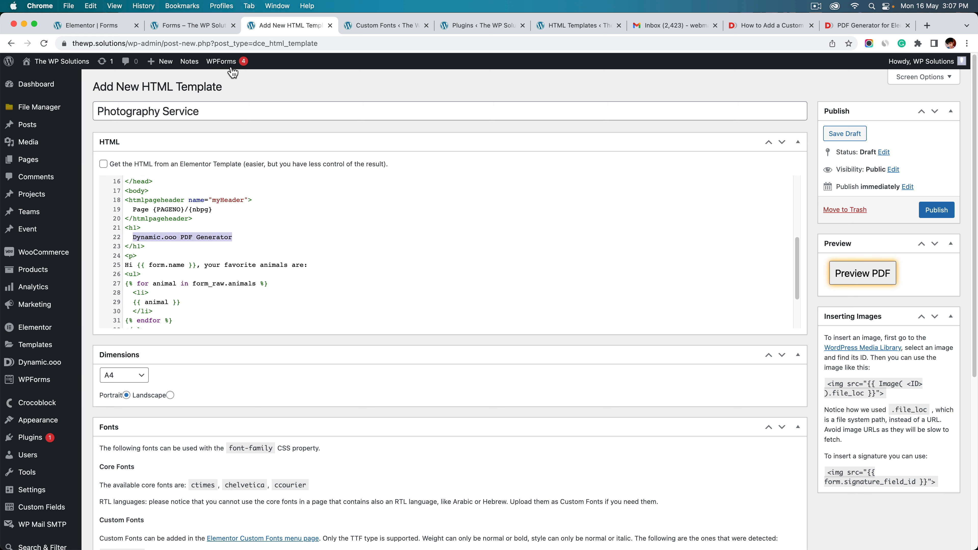
pyautogui.click(115, 27)
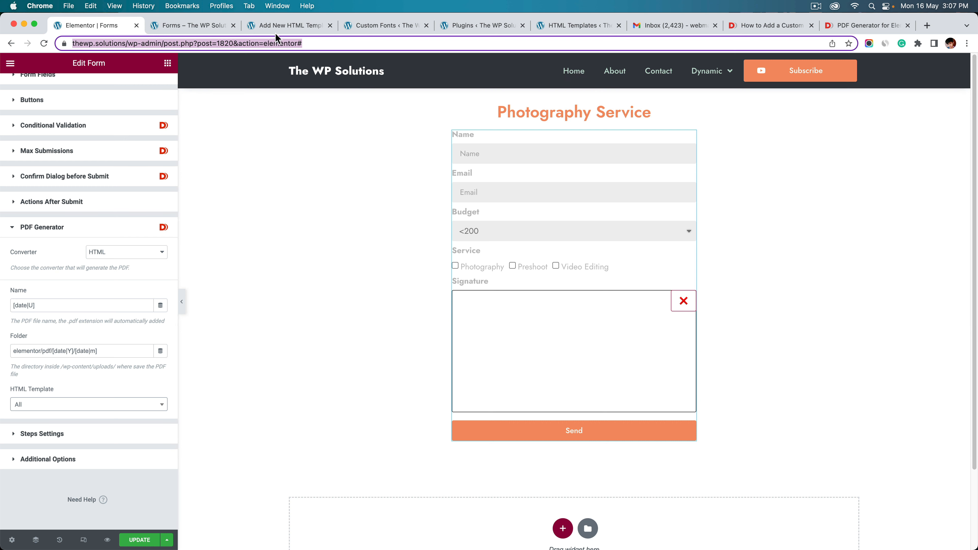
pyautogui.click(309, 28)
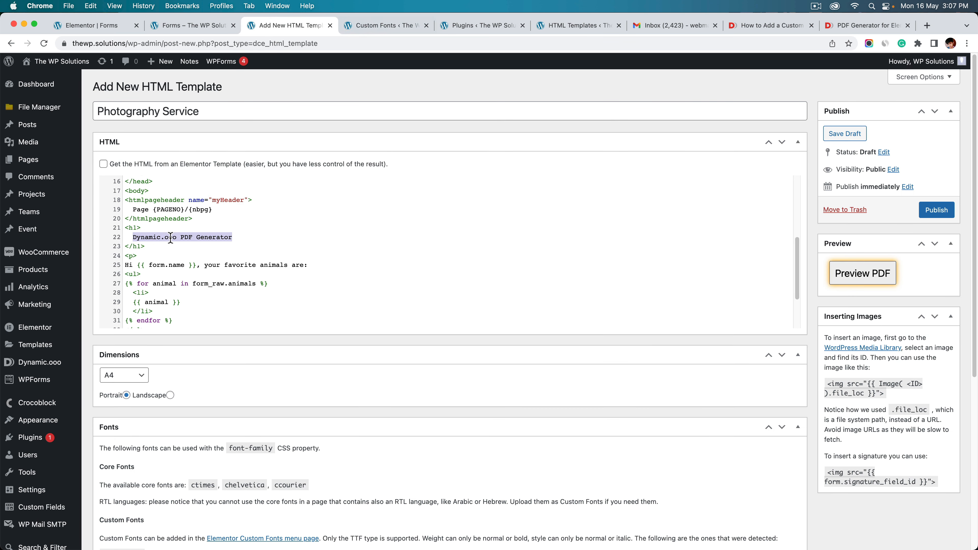
pyautogui.click(192, 237)
pyautogui.moveTo(246, 238); pyautogui.dragTo(195, 239)
pyautogui.click(134, 237)
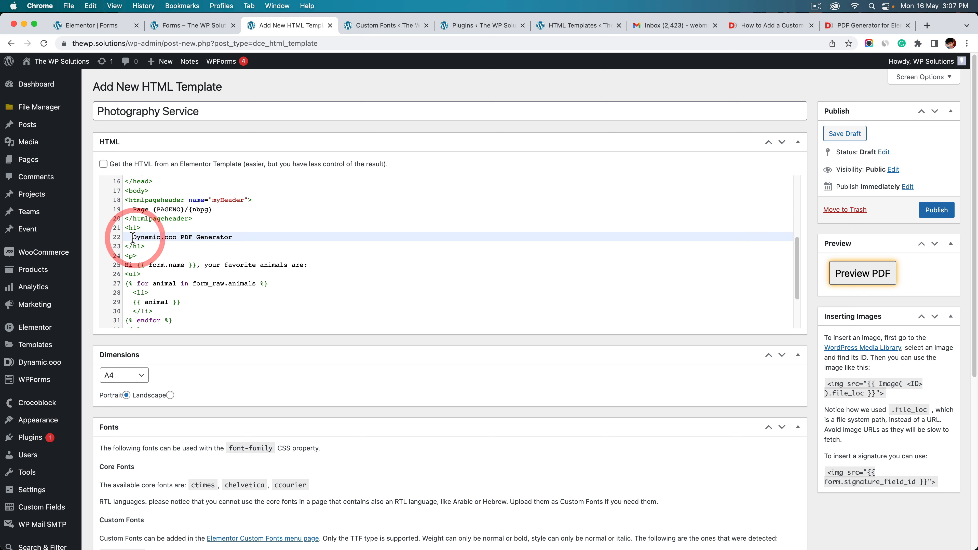
pyautogui.moveTo(133, 237); pyautogui.dragTo(233, 237)
# Change the heading to 'Photography Service Invoice' and reword the greeting to 'thanks for choosing us,'
pyautogui.write('Photography Service Invoice')
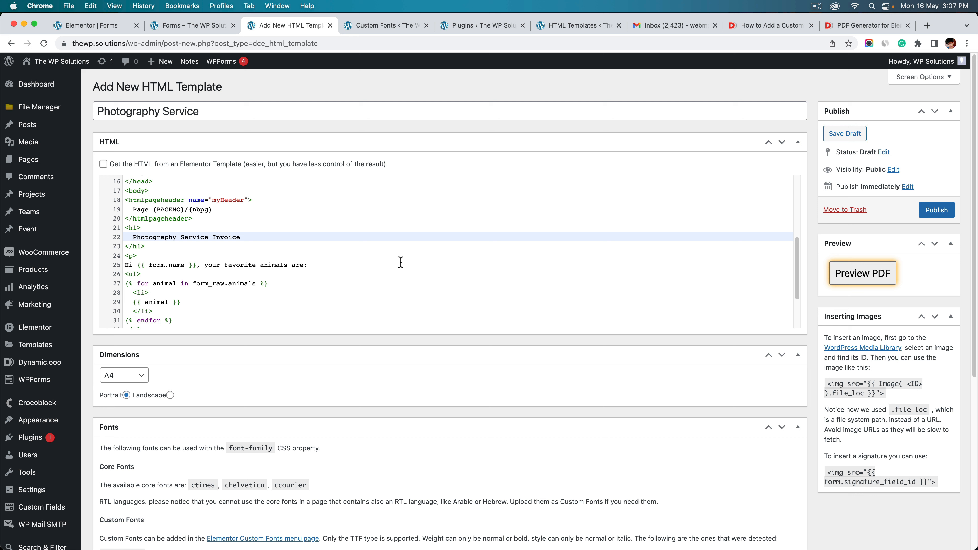
pyautogui.click(400, 263)
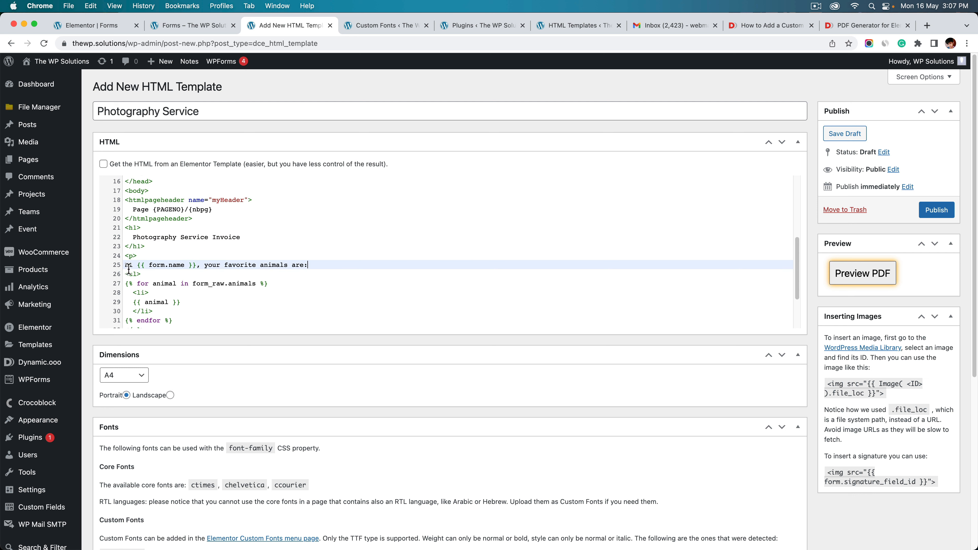
pyautogui.doubleClick(176, 265)
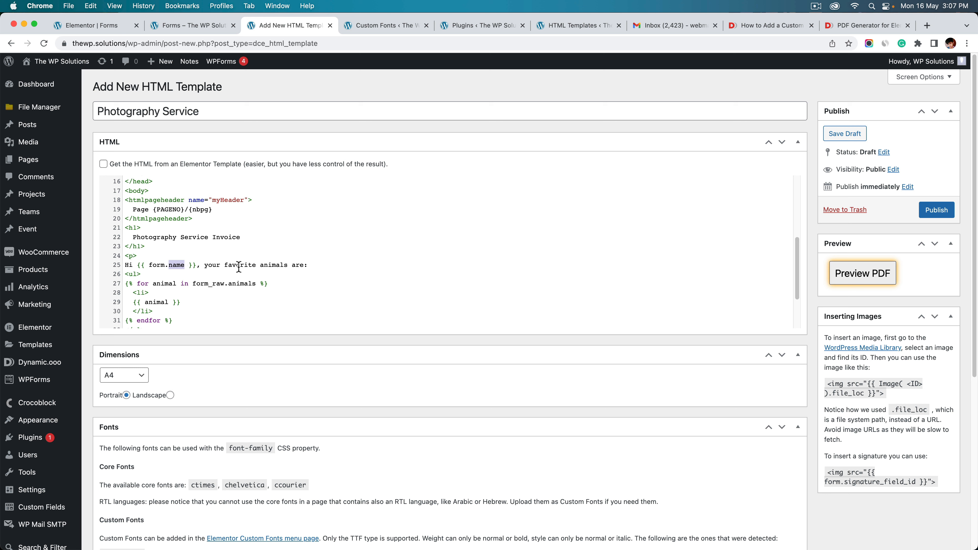
pyautogui.moveTo(204, 266); pyautogui.dragTo(306, 265)
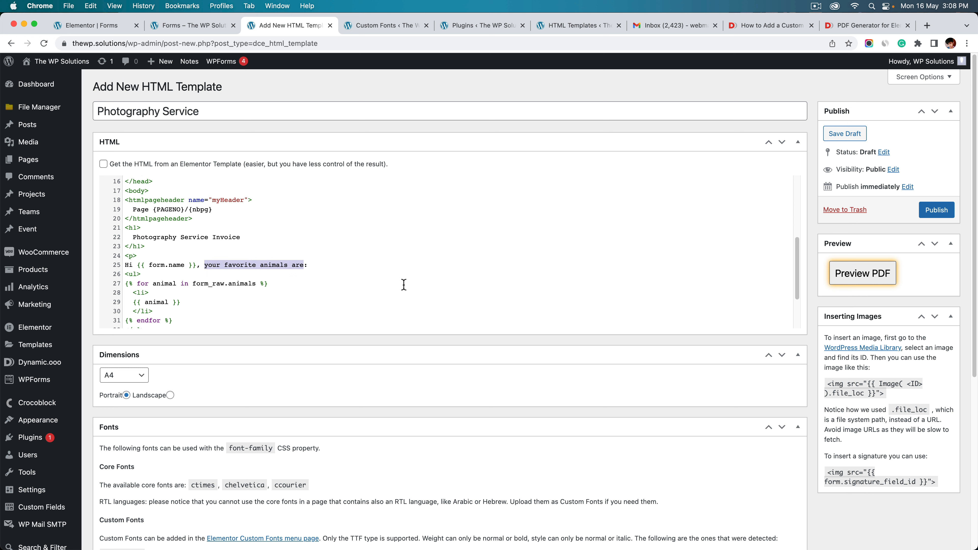
pyautogui.write('thanks f')
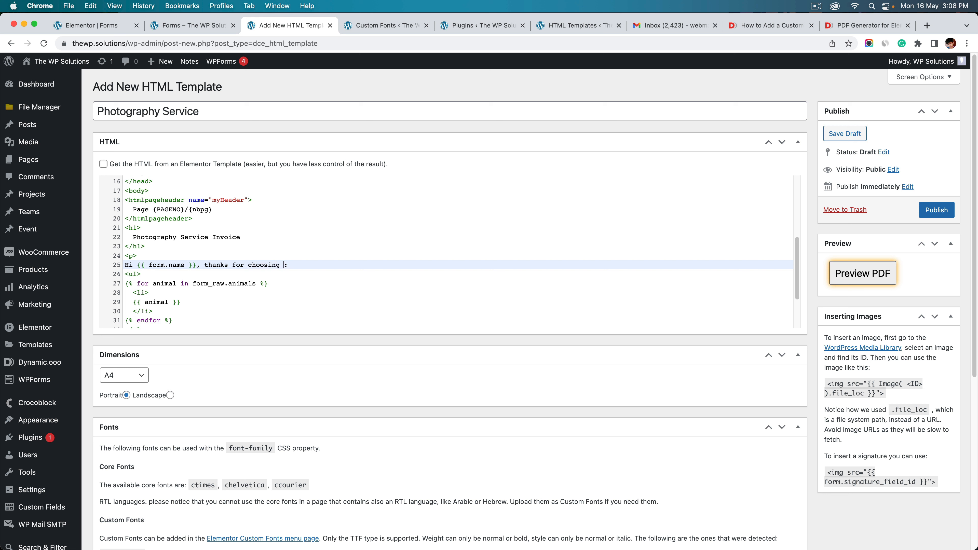
pyautogui.write('or choosing us,')
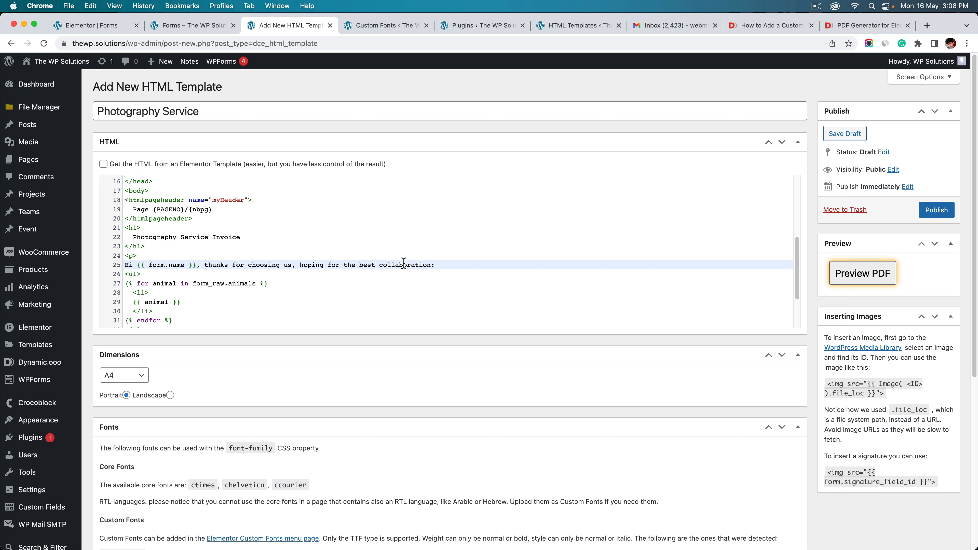
pyautogui.scroll(-3, 402, 266)
pyautogui.scroll(1, 247, 235)
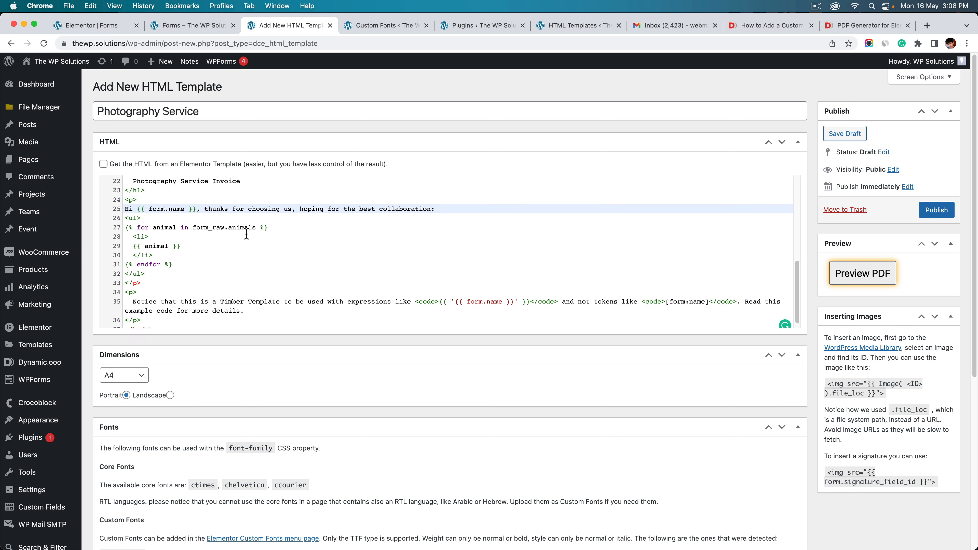
pyautogui.press('Left')
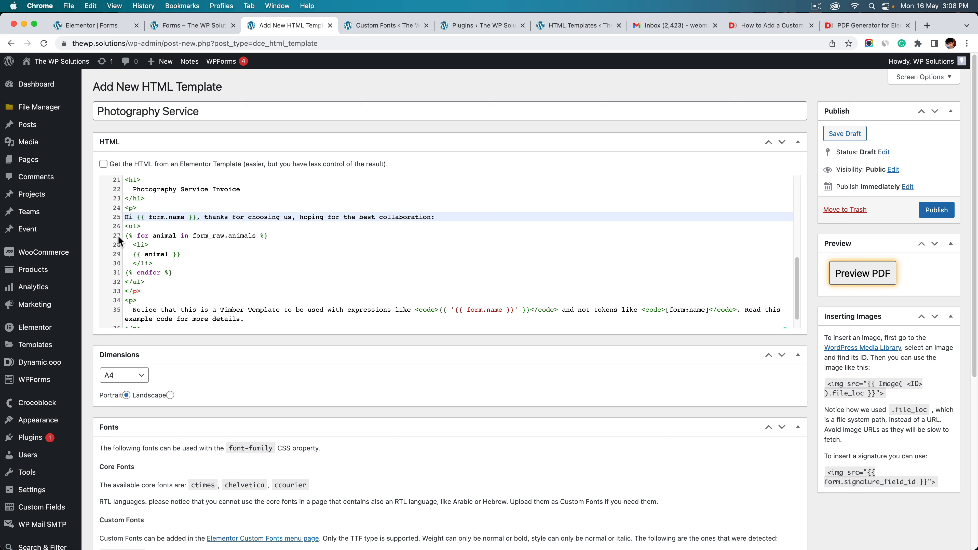
pyautogui.moveTo(124, 227); pyautogui.dragTo(145, 277)
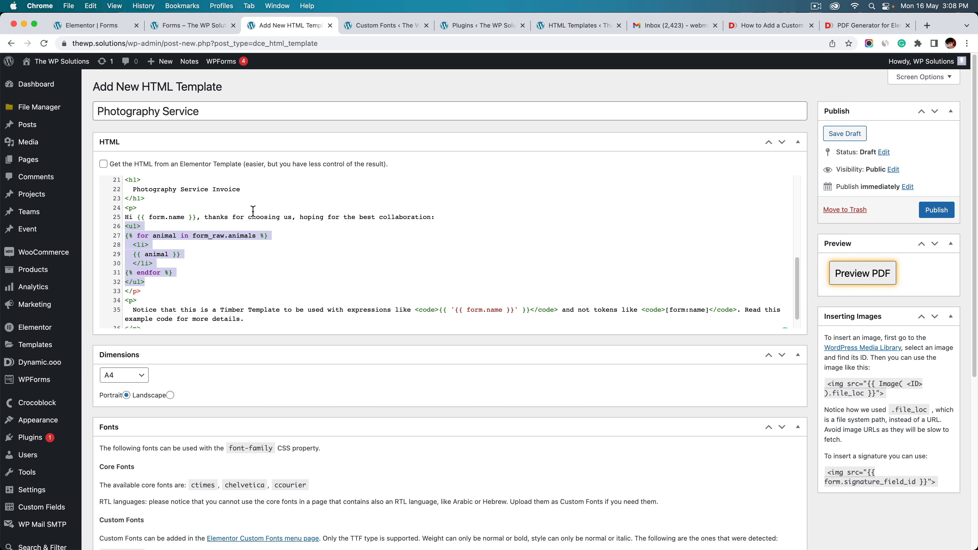
pyautogui.click(383, 26)
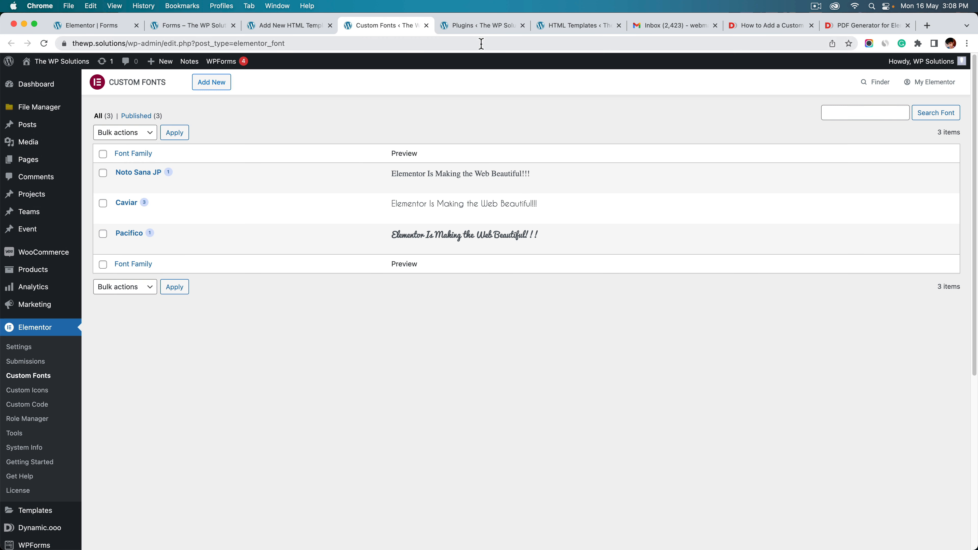
# Check the HTML Templates list and the form's PDF Generator settings before returning to the template
pyautogui.click(560, 23)
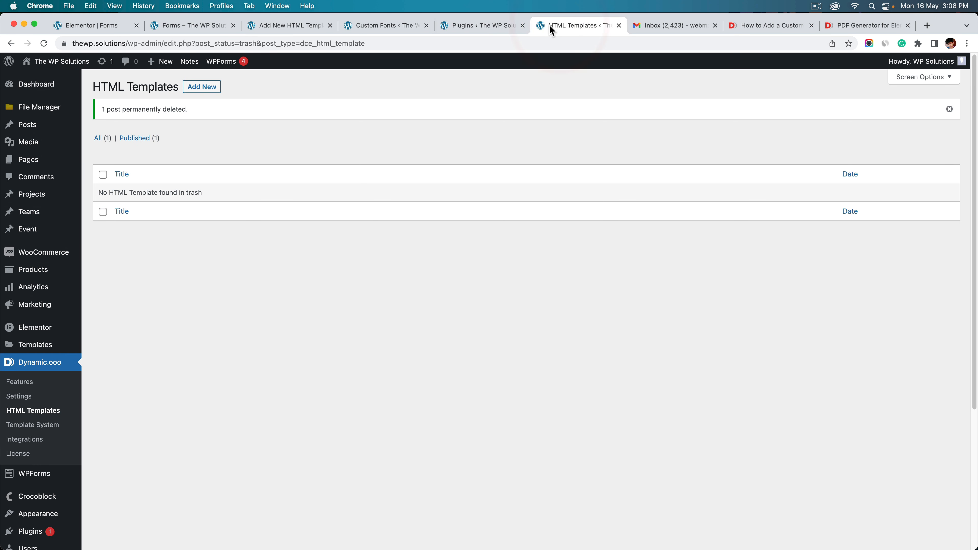
pyautogui.click(308, 28)
pyautogui.click(91, 26)
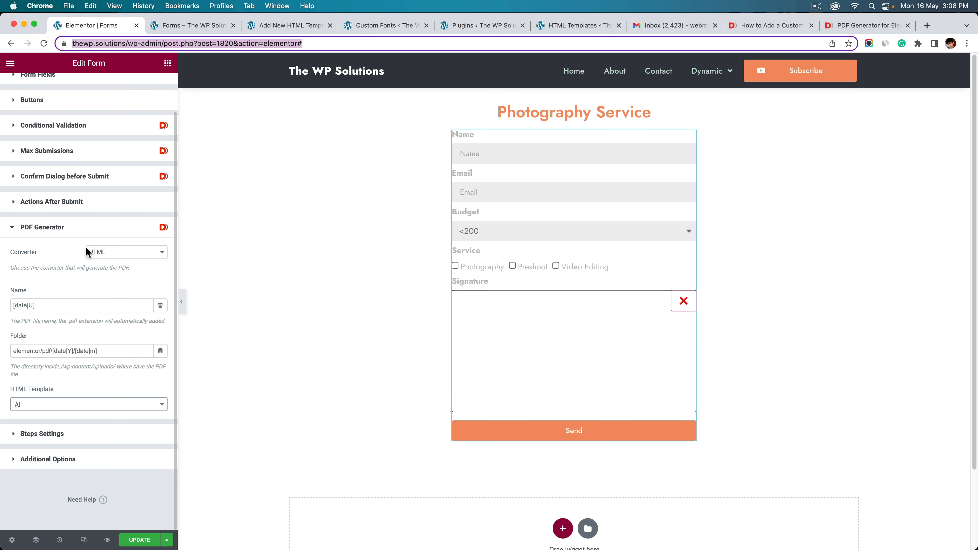
pyautogui.click(268, 27)
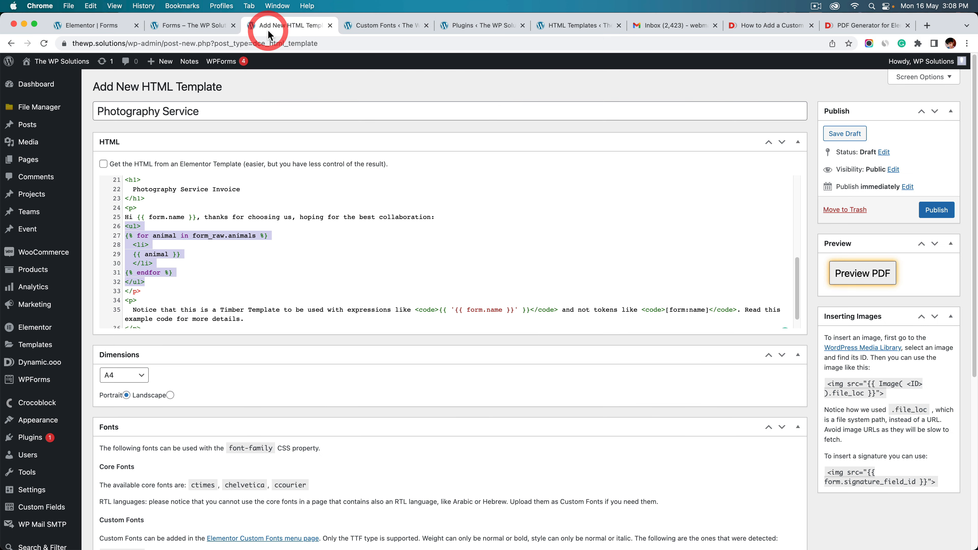
# Change the list loop to iterate item in form_raw.service and print {{ item }}
pyautogui.doubleClick(162, 236)
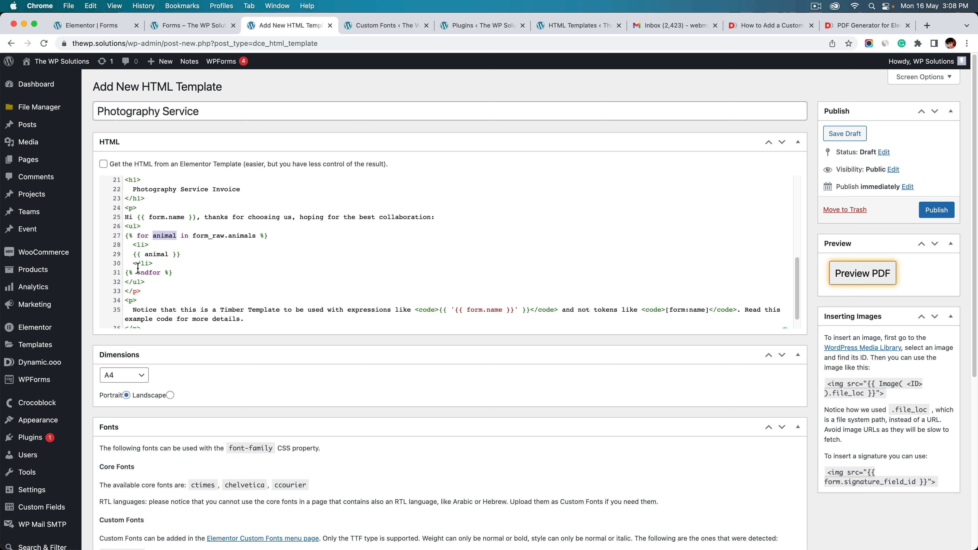
pyautogui.doubleClick(248, 236)
pyautogui.write('service')
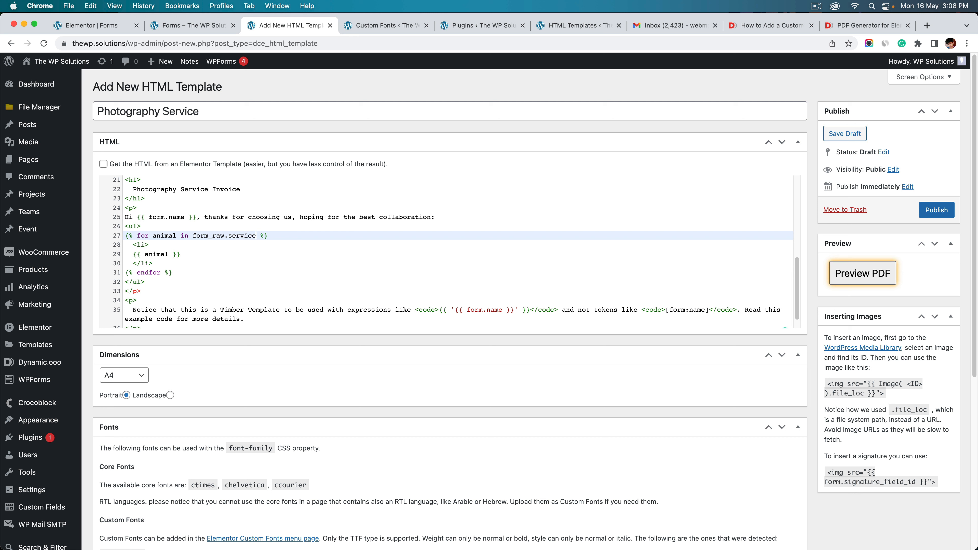
pyautogui.doubleClick(165, 236)
pyautogui.doubleClick(158, 255)
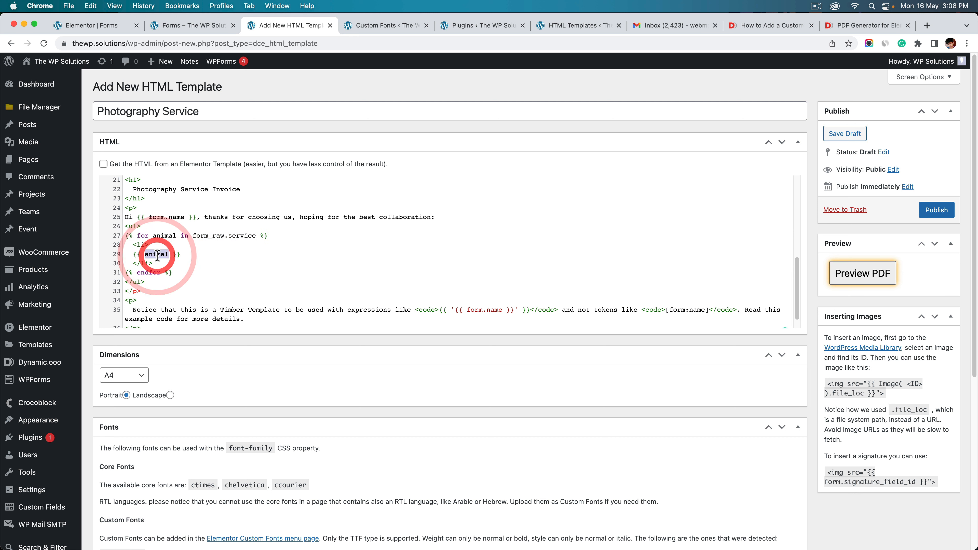
pyautogui.doubleClick(166, 236)
pyautogui.write('item')
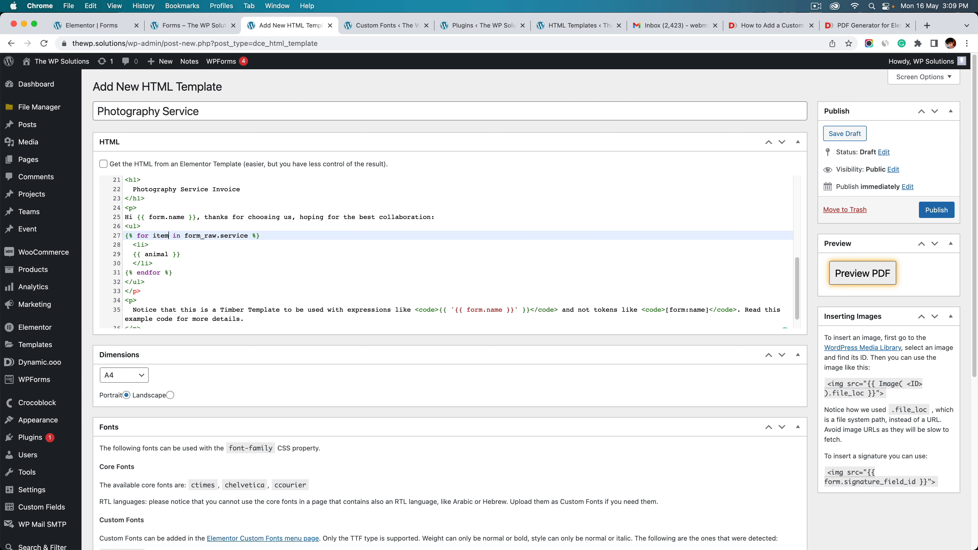
pyautogui.doubleClick(154, 254)
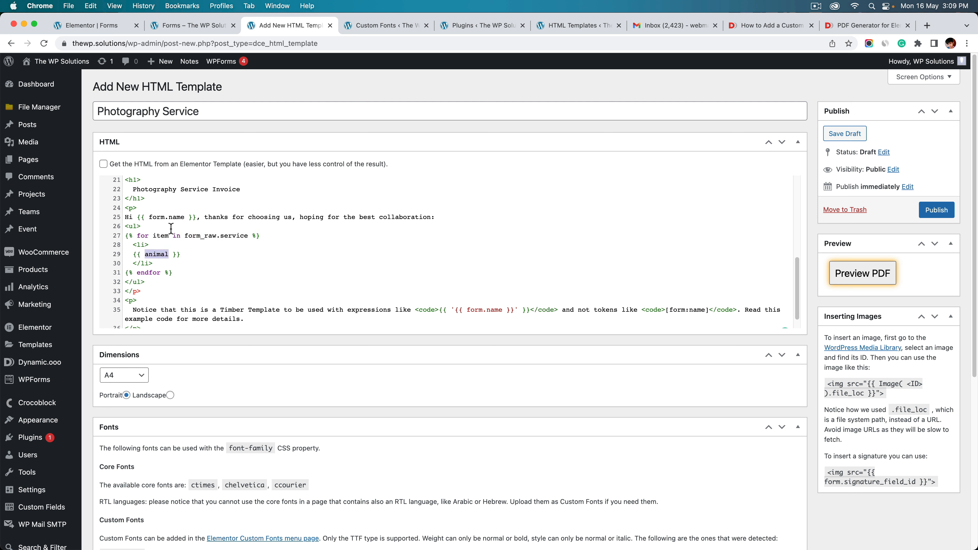
pyautogui.write('ite')
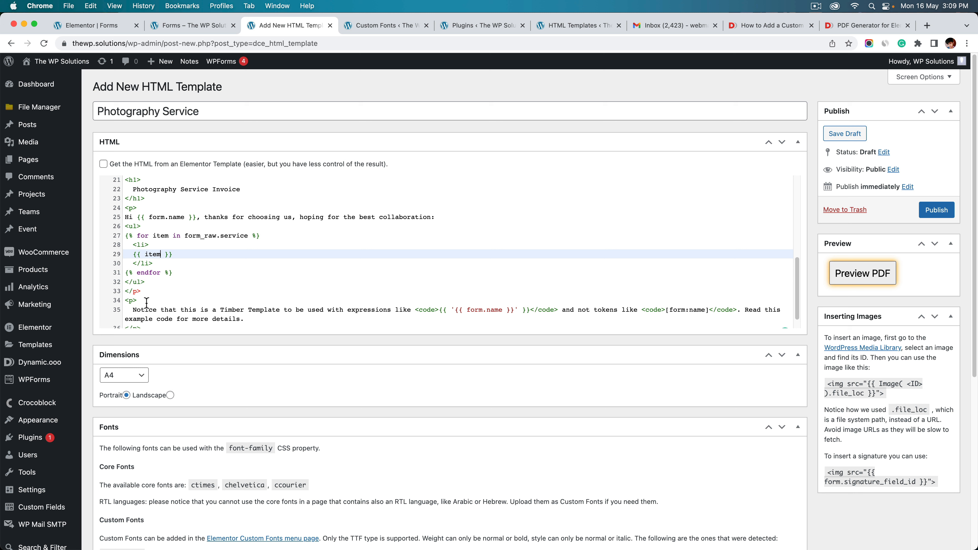
pyautogui.moveTo(150, 281); pyautogui.dragTo(124, 226)
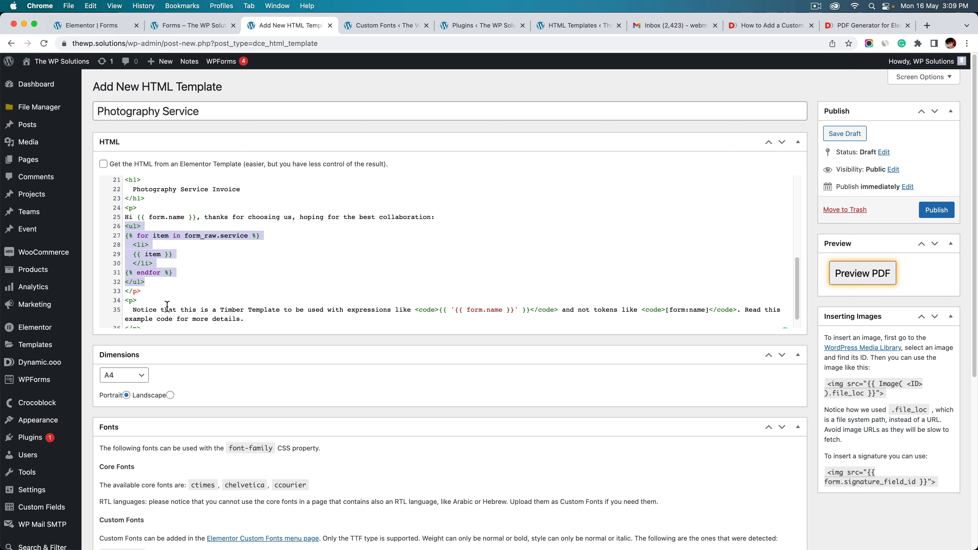
# Delete the example Notice paragraph from the template
pyautogui.scroll(-1, 167, 307)
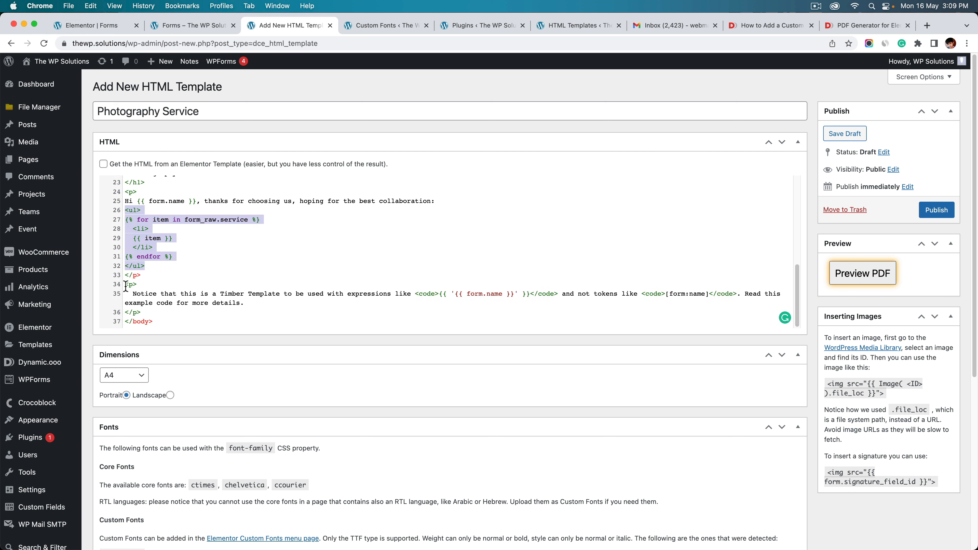
pyautogui.moveTo(126, 286); pyautogui.dragTo(146, 311)
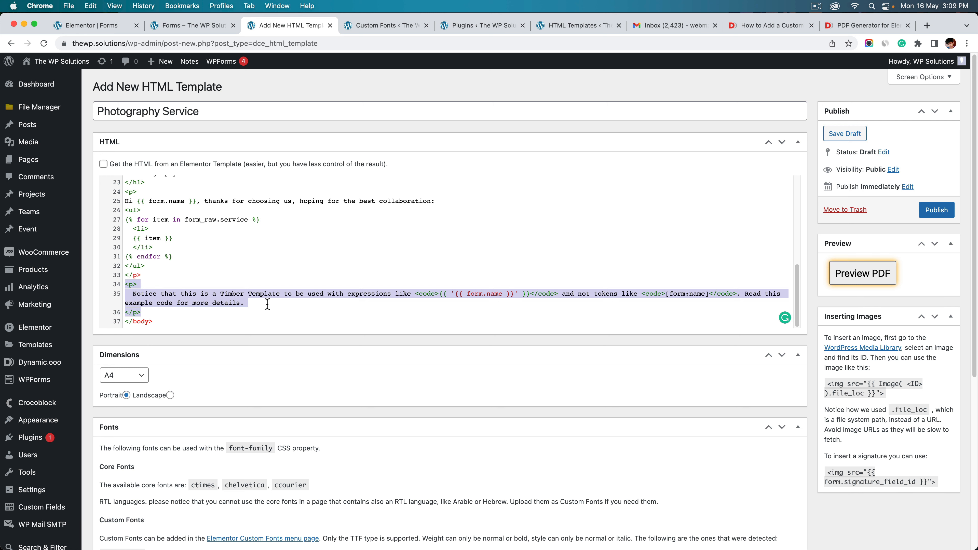
pyautogui.press('BackSpace')
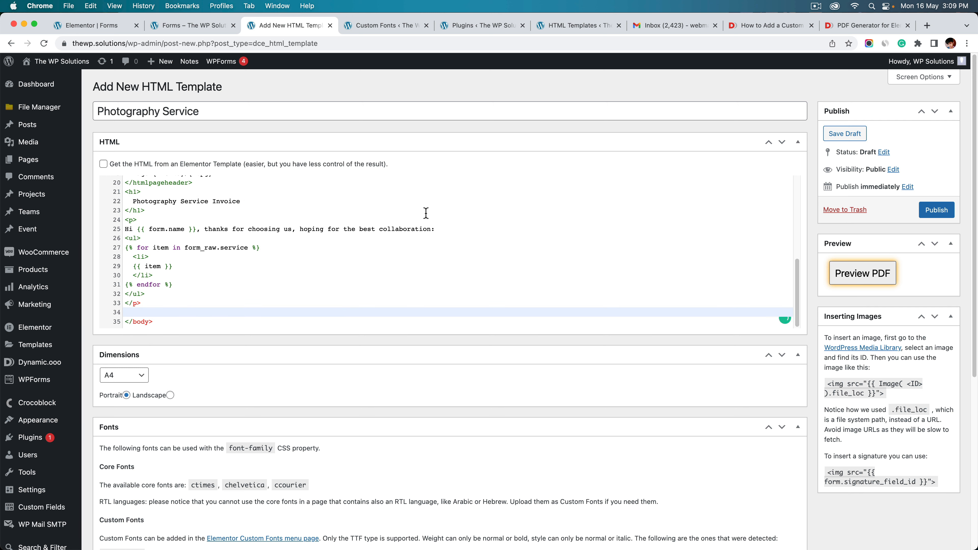
# Insert the {{ Image( <ID> ).file_loc }} img snippet on a new line after the page header
pyautogui.scroll(-3, 874, 370)
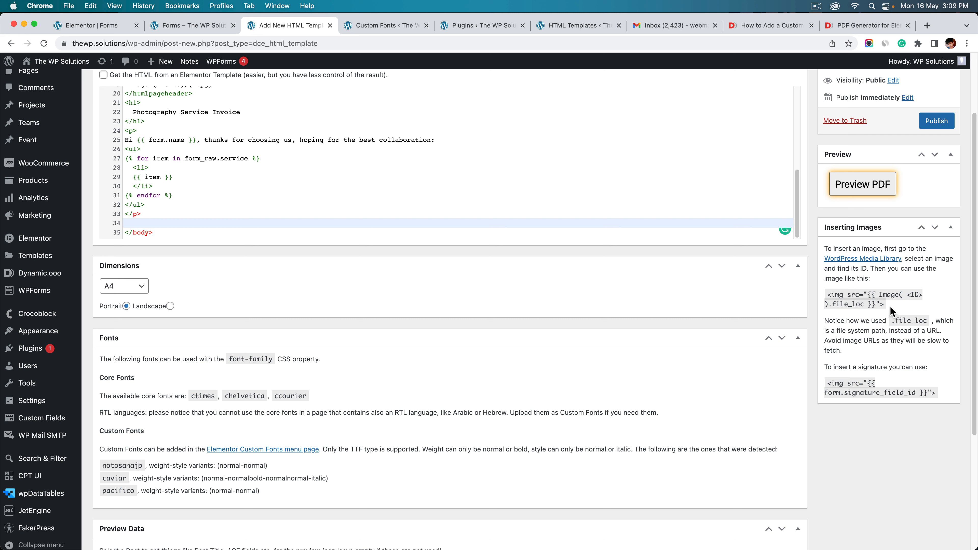
pyautogui.moveTo(892, 308); pyautogui.dragTo(825, 295)
pyautogui.press('super+c')
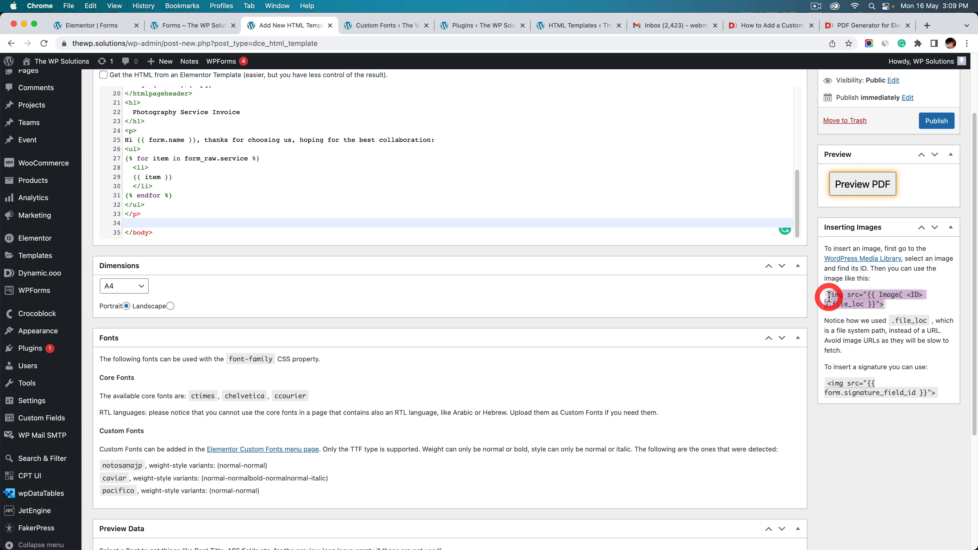
pyautogui.scroll(5, 342, 174)
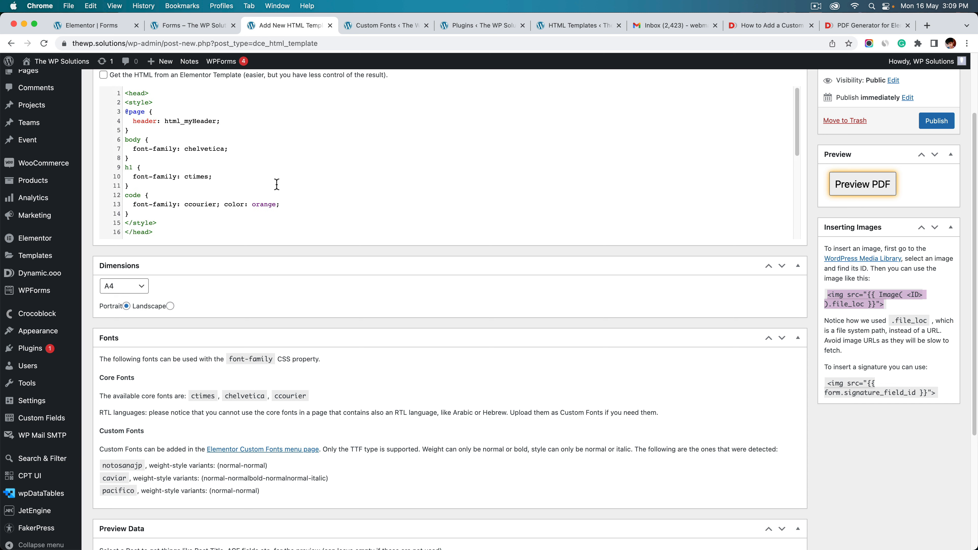
pyautogui.scroll(3, 293, 185)
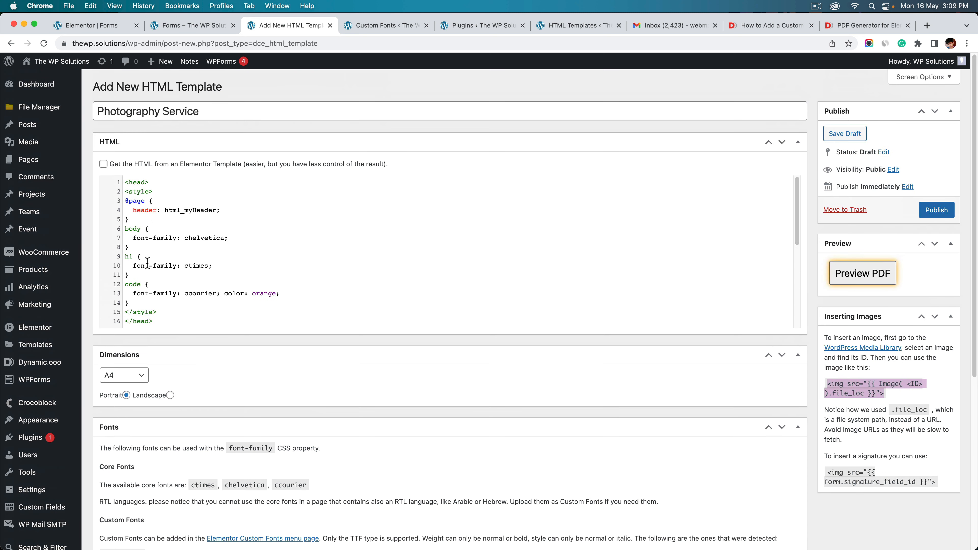
pyautogui.scroll(-6, 144, 301)
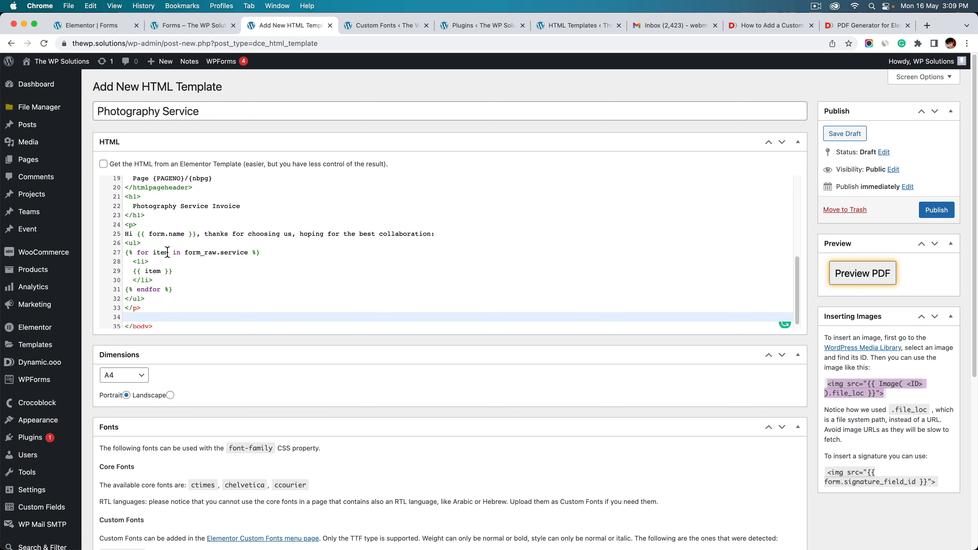
pyautogui.scroll(1, 166, 242)
pyautogui.click(190, 213)
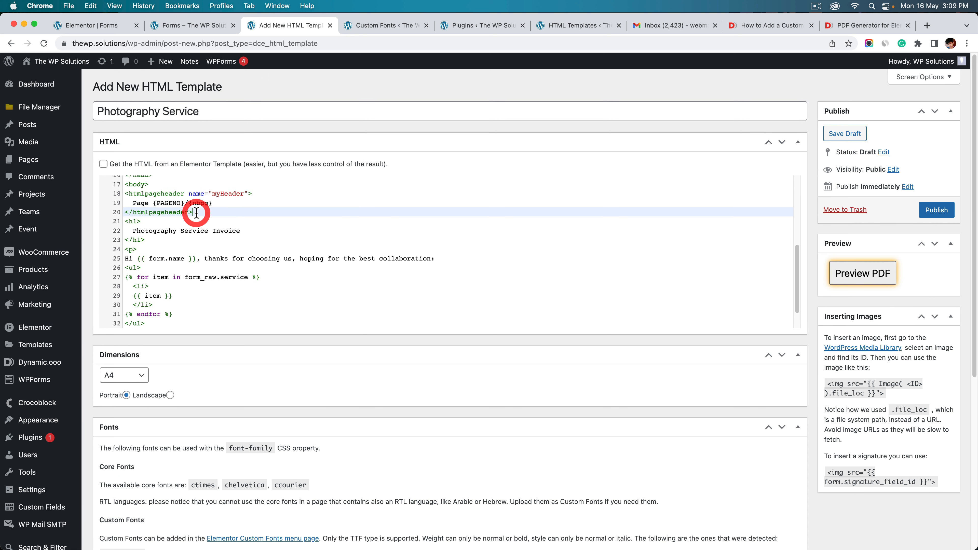
pyautogui.press('Return')
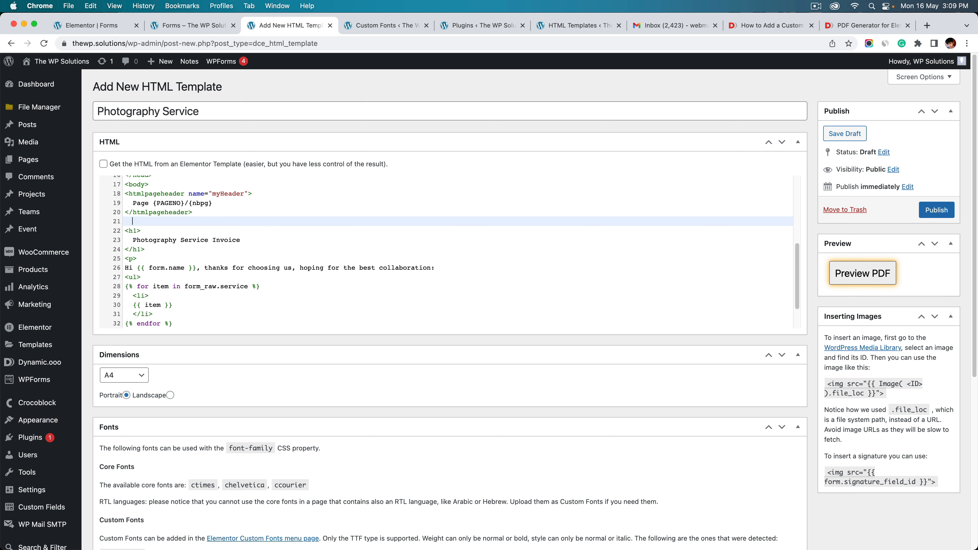
pyautogui.press('super+v')
pyautogui.moveTo(132, 222); pyautogui.dragTo(292, 223)
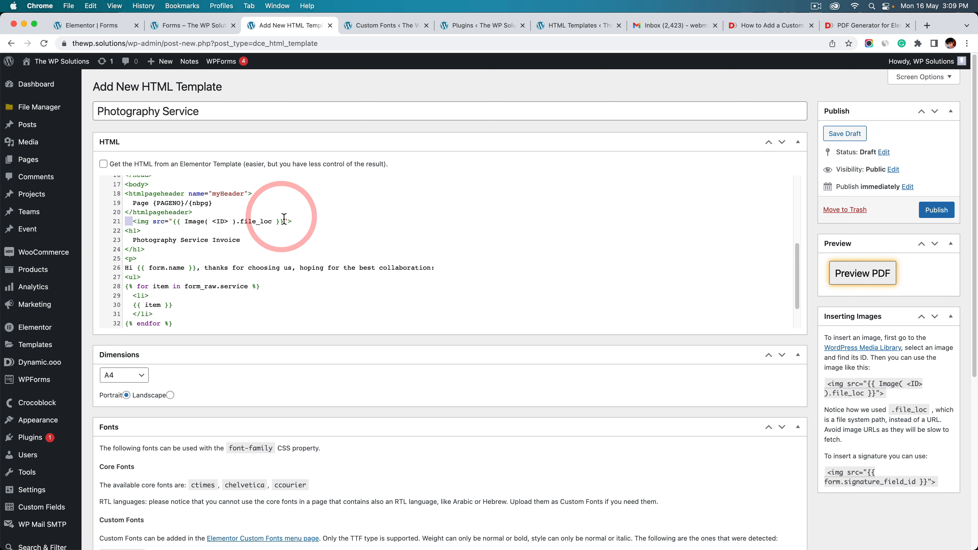
pyautogui.doubleClick(218, 222)
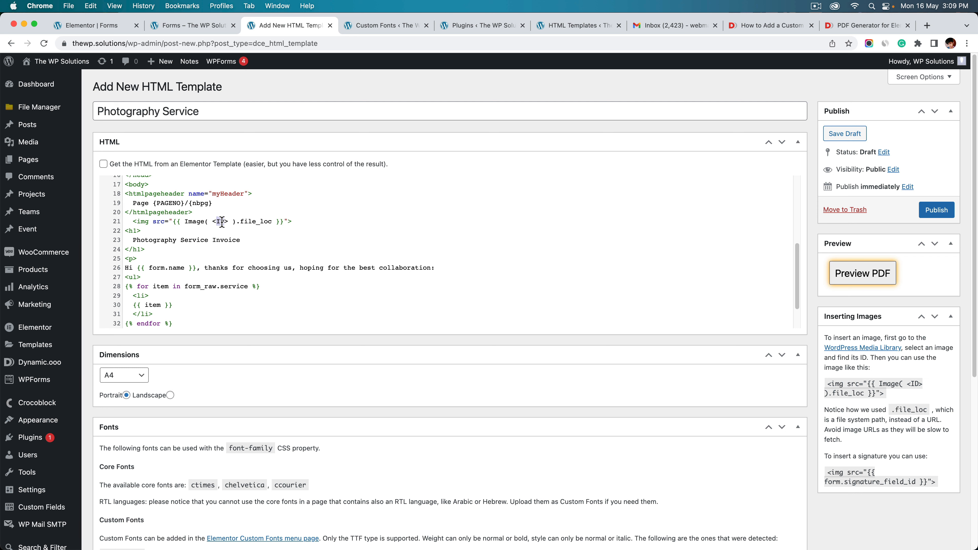
# Open the Media Library in a new tab and show the thank-you.jpeg image details
pyautogui.rightClick(99, 140)
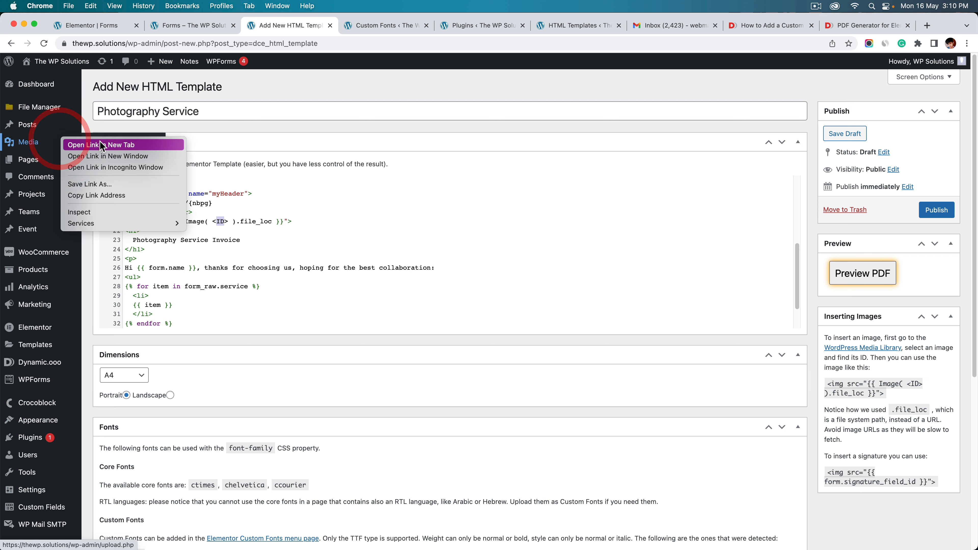
pyautogui.click(115, 146)
pyautogui.click(374, 24)
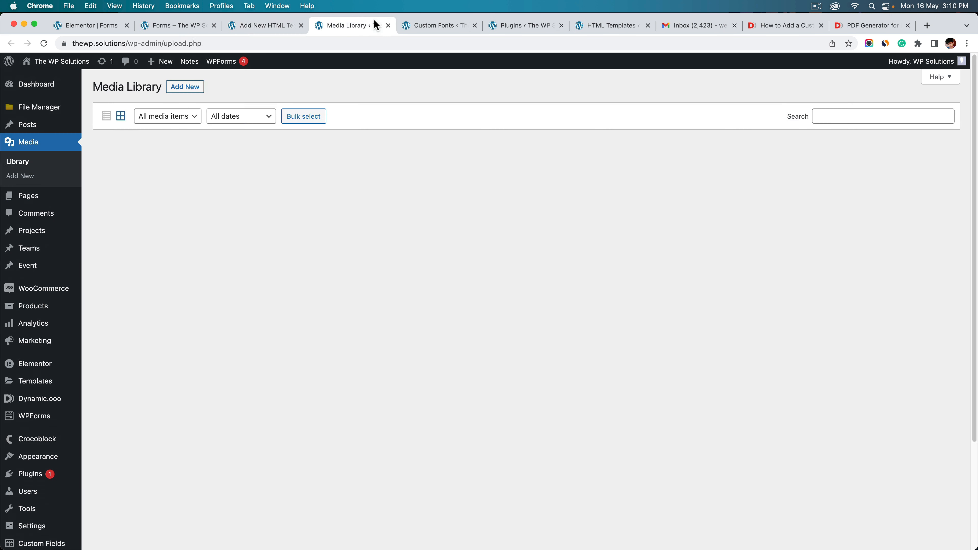
pyautogui.click(138, 211)
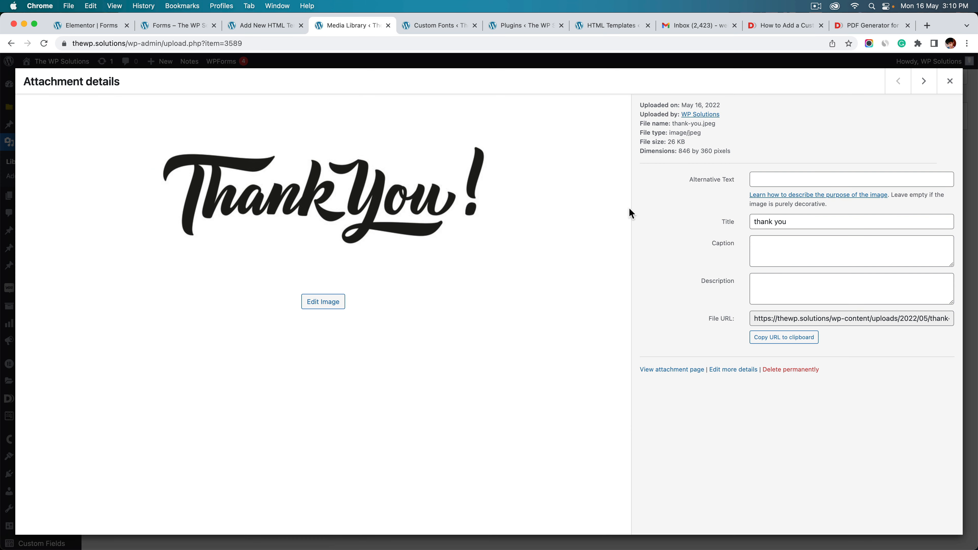
# Copy the image ID 3589 from the page address
pyautogui.click(235, 46)
pyautogui.doubleClick(255, 43)
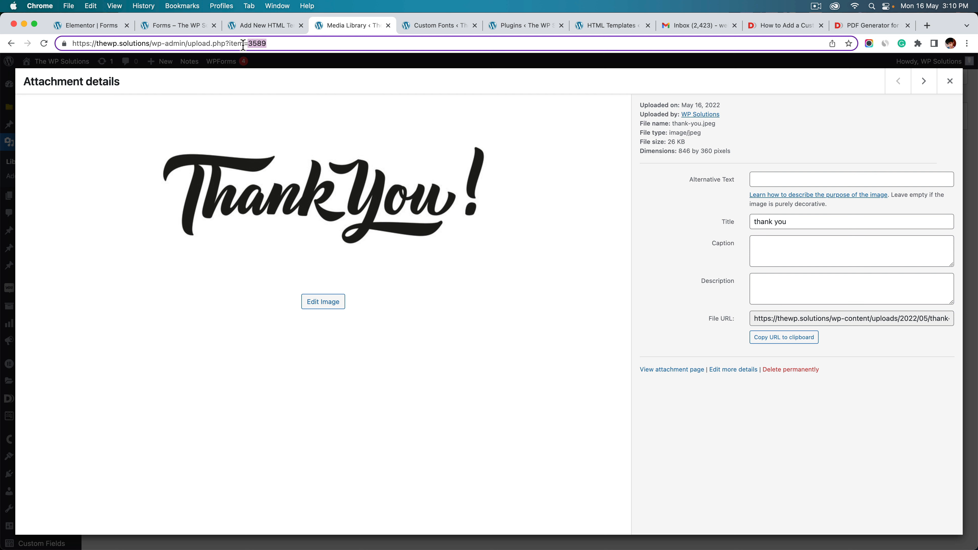
pyautogui.rightClick(252, 43)
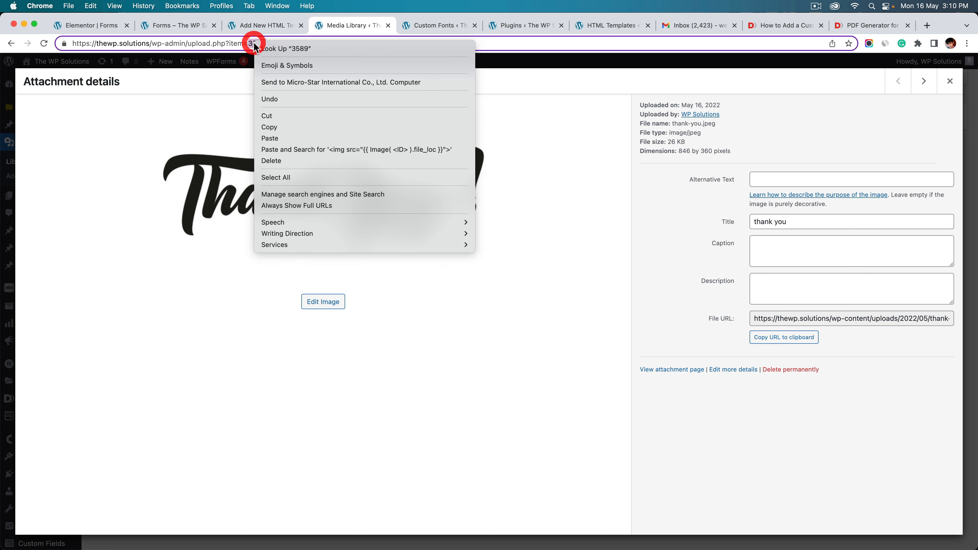
pyautogui.click(272, 127)
# Paste 3589 into line 21's image tag and delete the angle brackets around it
pyautogui.click(83, 29)
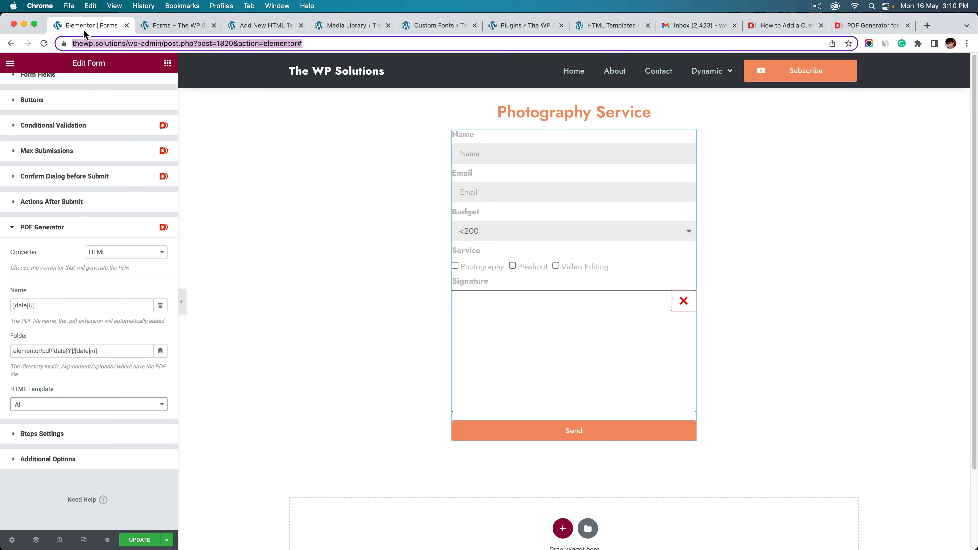
pyautogui.click(256, 26)
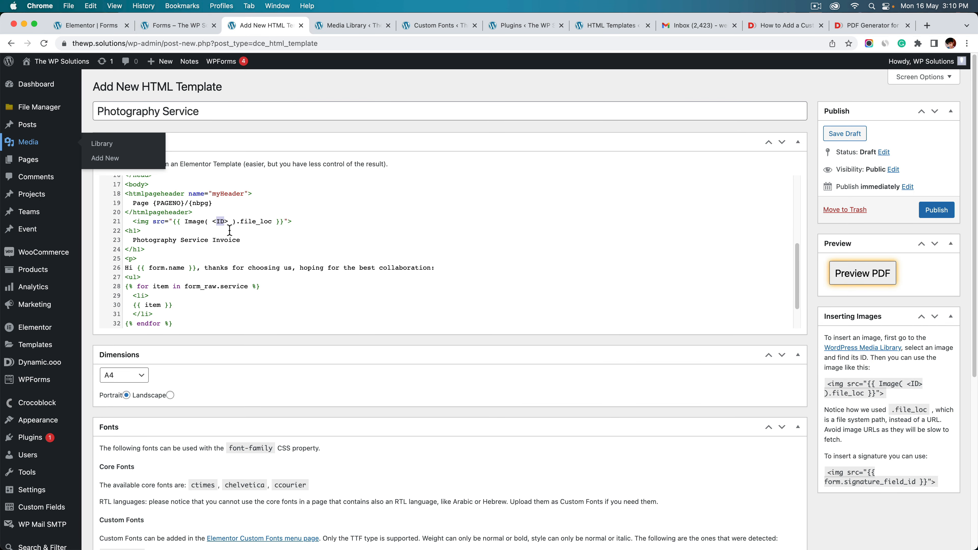
pyautogui.press('super+v')
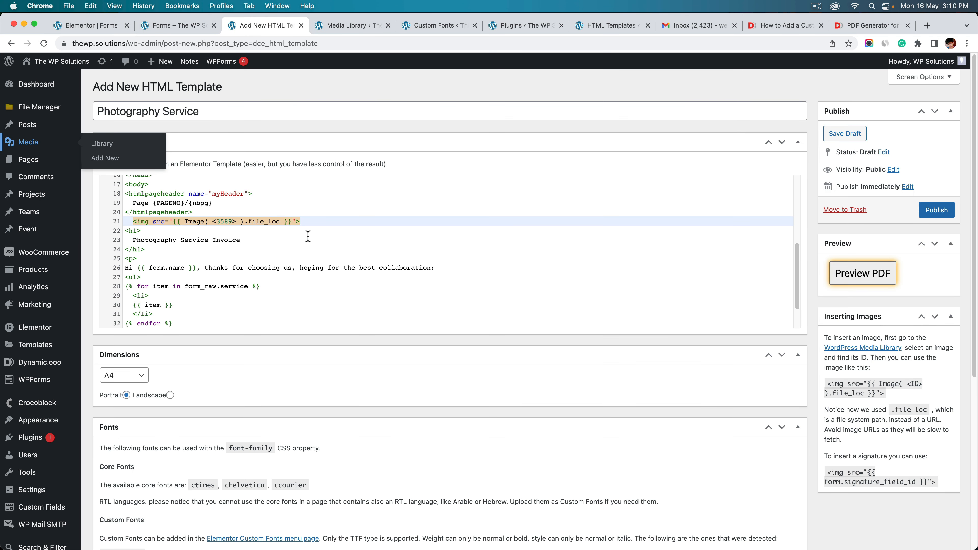
pyautogui.doubleClick(224, 222)
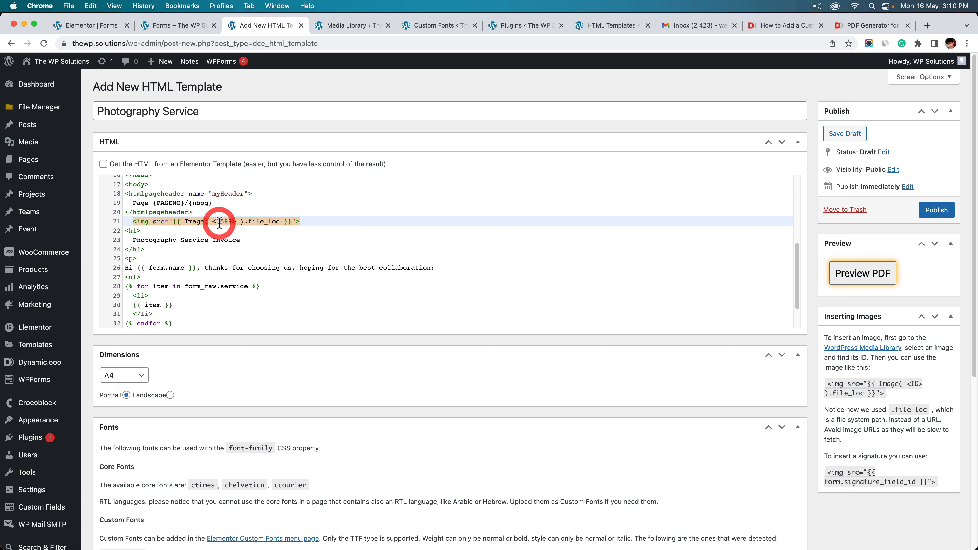
pyautogui.click(236, 222)
pyautogui.press('Delete')
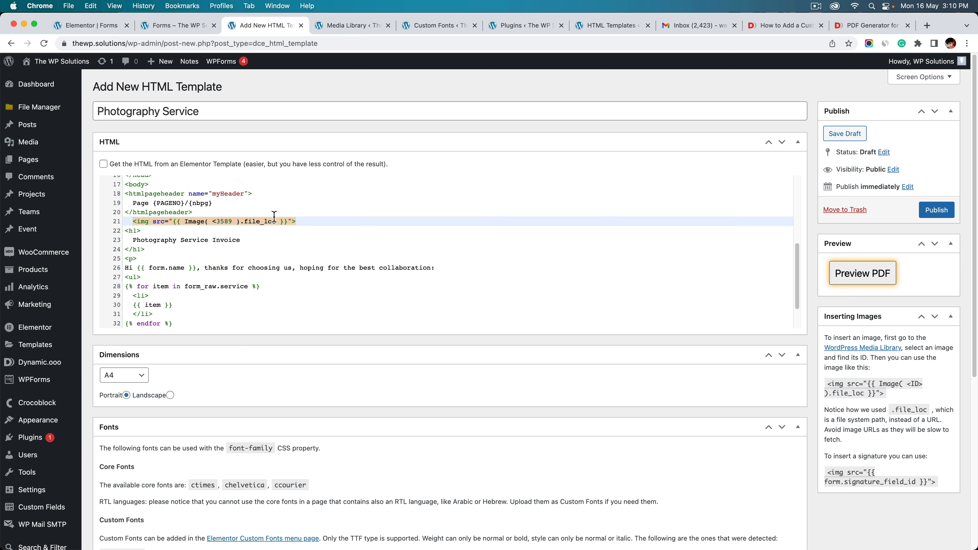
pyautogui.click(218, 221)
pyautogui.press('BackSpace')
# Remove the spaces around 3589 so the tag reads {{ Image(3589).file_loc }}
pyautogui.press('BackSpace')
pyautogui.click(230, 223)
pyautogui.press('BackSpace')
pyautogui.doubleClick(218, 220)
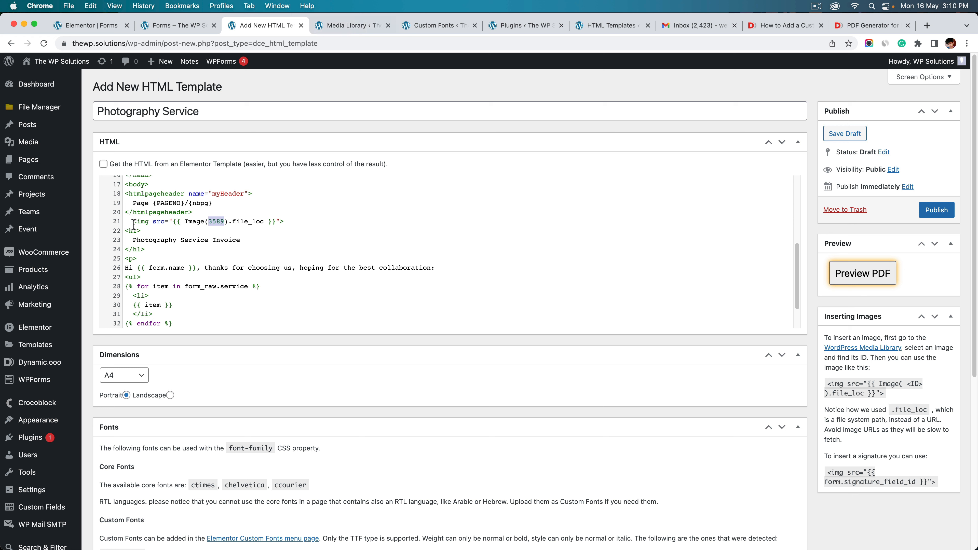
pyautogui.moveTo(134, 223); pyautogui.dragTo(294, 225)
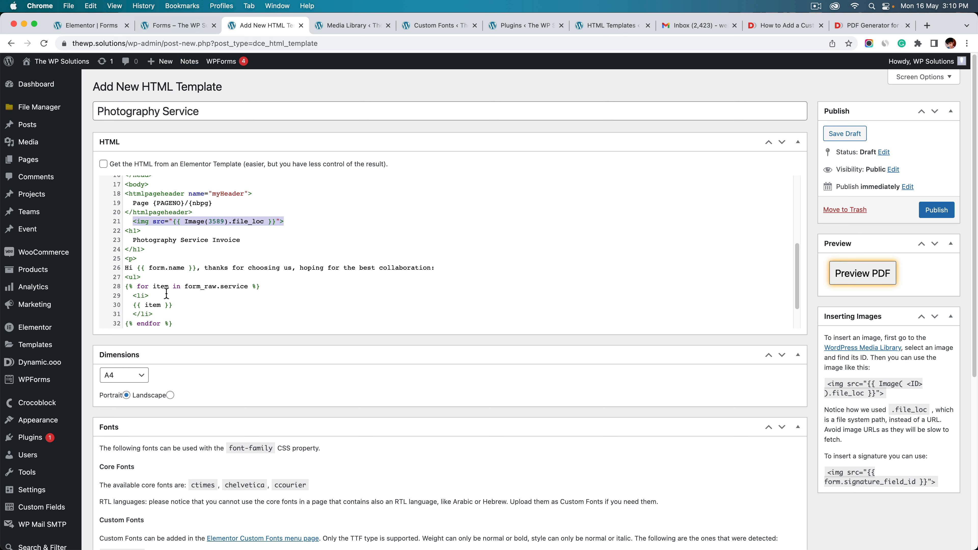
pyautogui.scroll(-2, 167, 294)
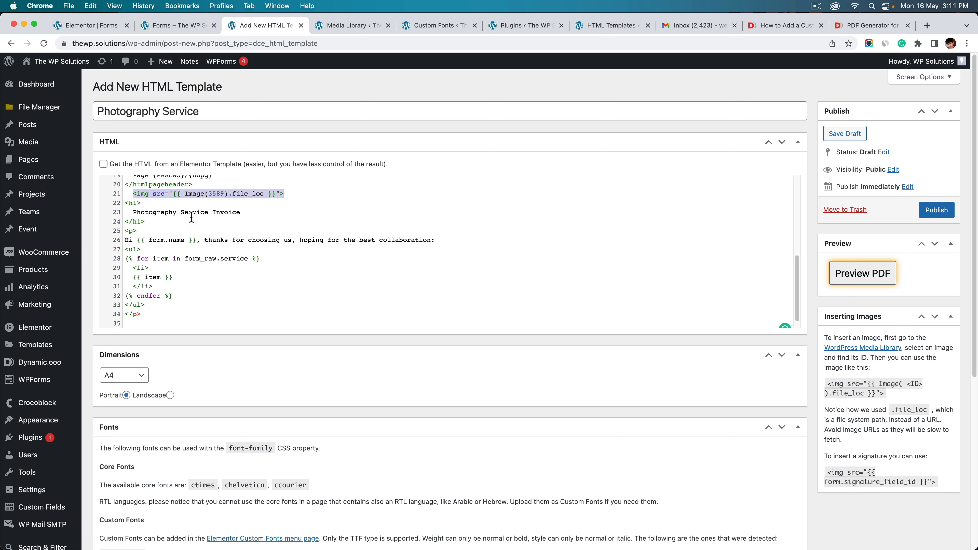
pyautogui.scroll(-1, 192, 218)
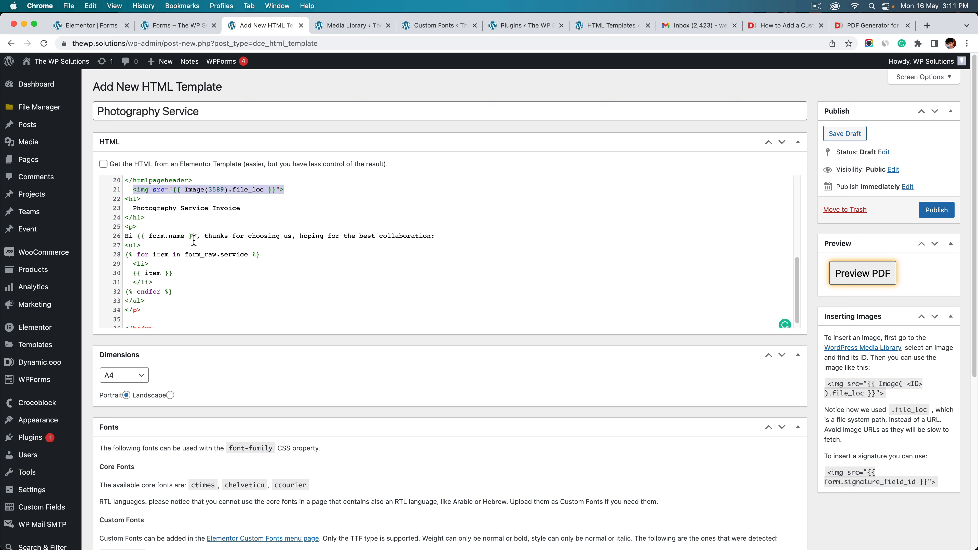
pyautogui.scroll(-1, 180, 239)
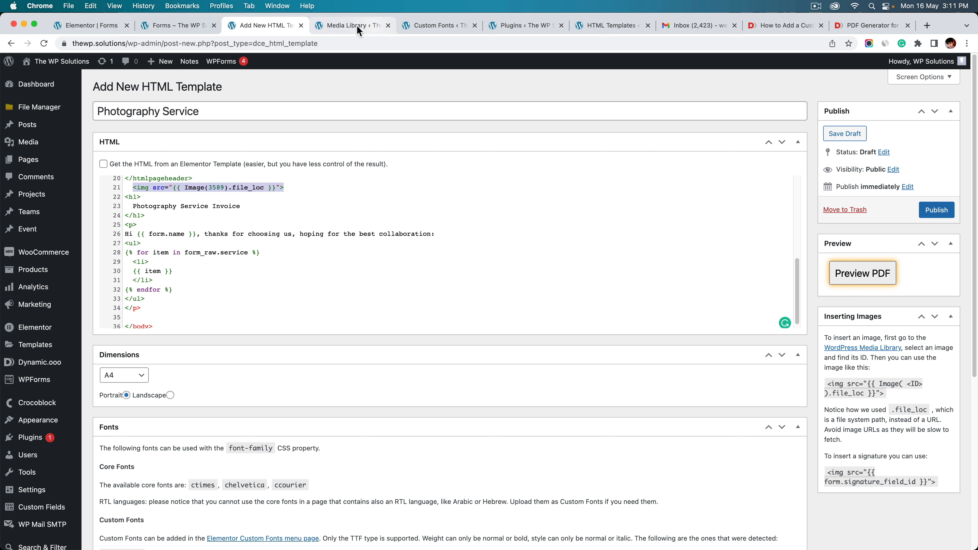
pyautogui.scroll(-1, 159, 263)
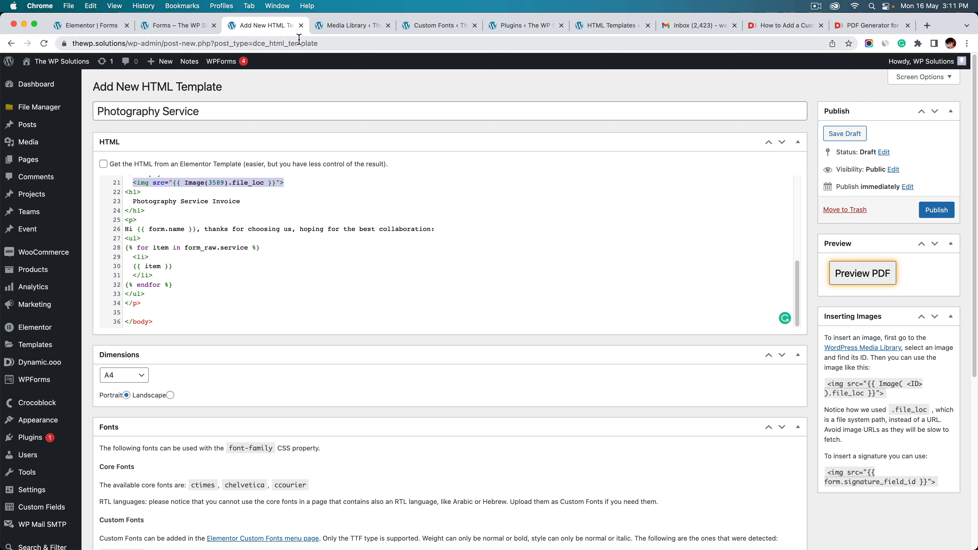
# Check the Name, Email, Budget, Service and Signature field IDs, then go back to the template
pyautogui.click(103, 27)
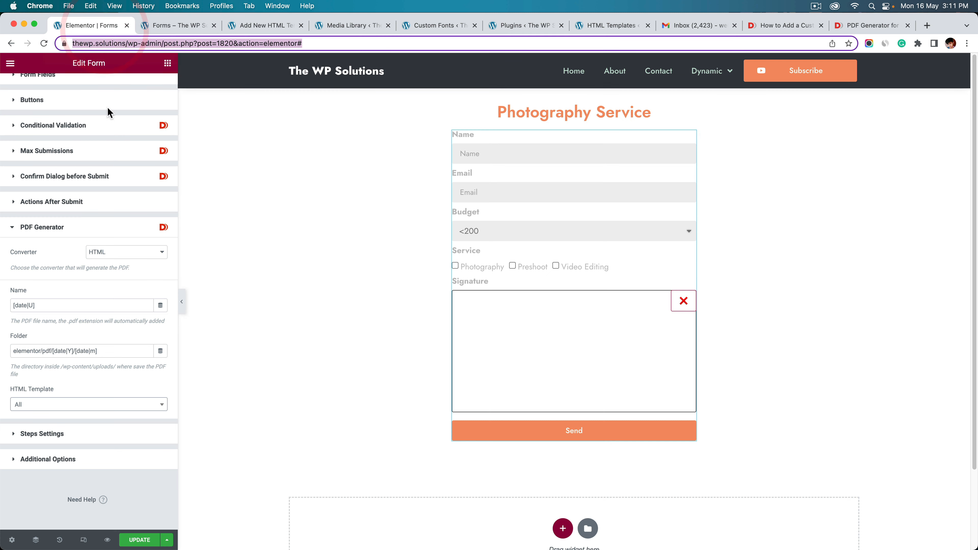
pyautogui.scroll(2, 44, 151)
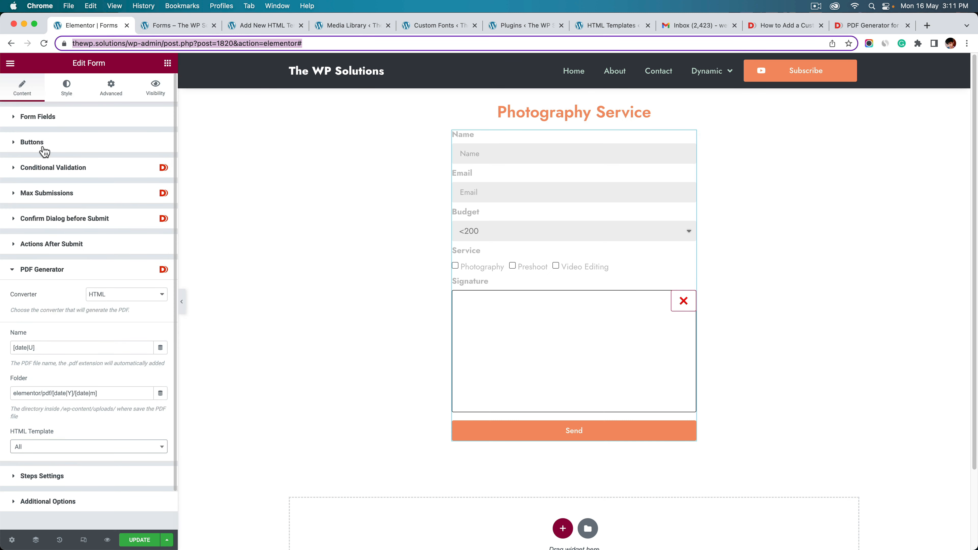
pyautogui.click(66, 117)
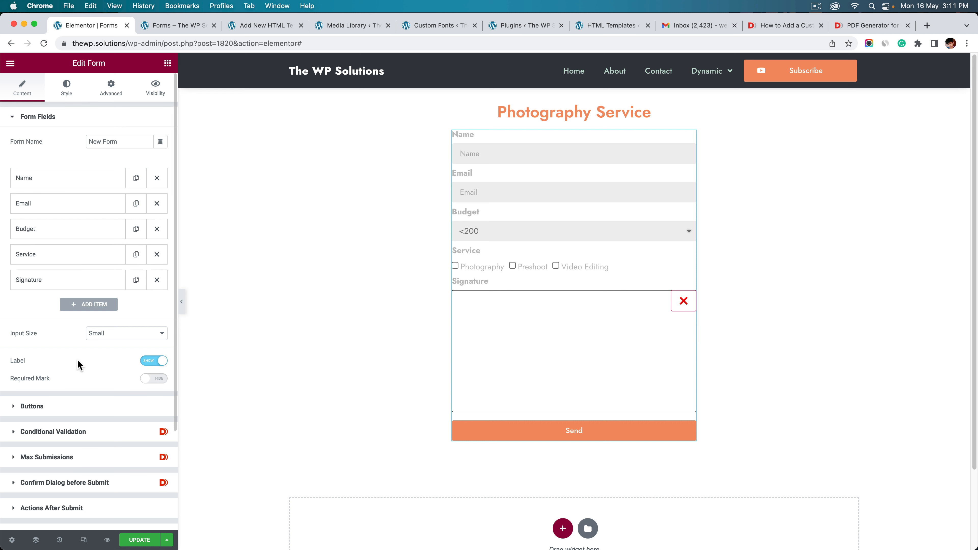
pyautogui.click(273, 25)
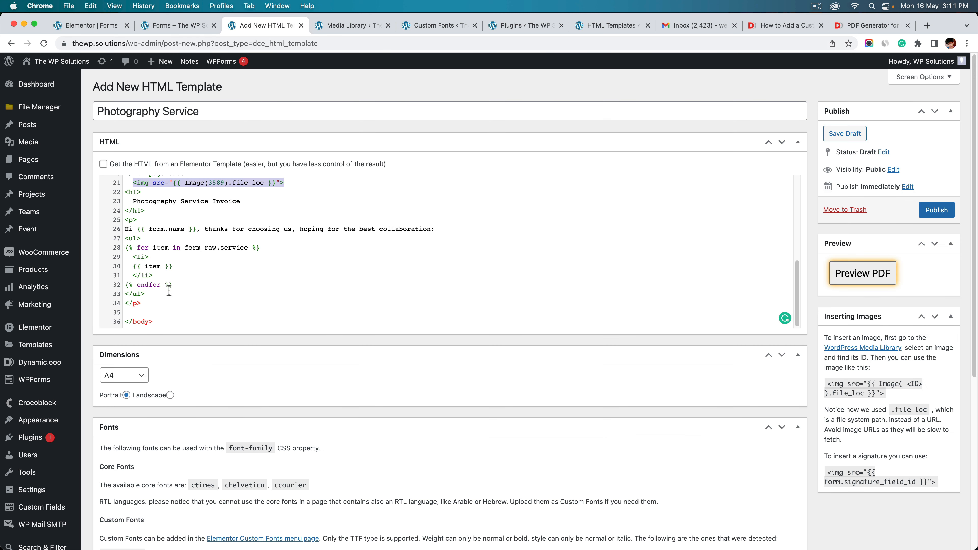
# Copy the signature image tag from the help notes and place it after the service list
pyautogui.scroll(-1, 935, 417)
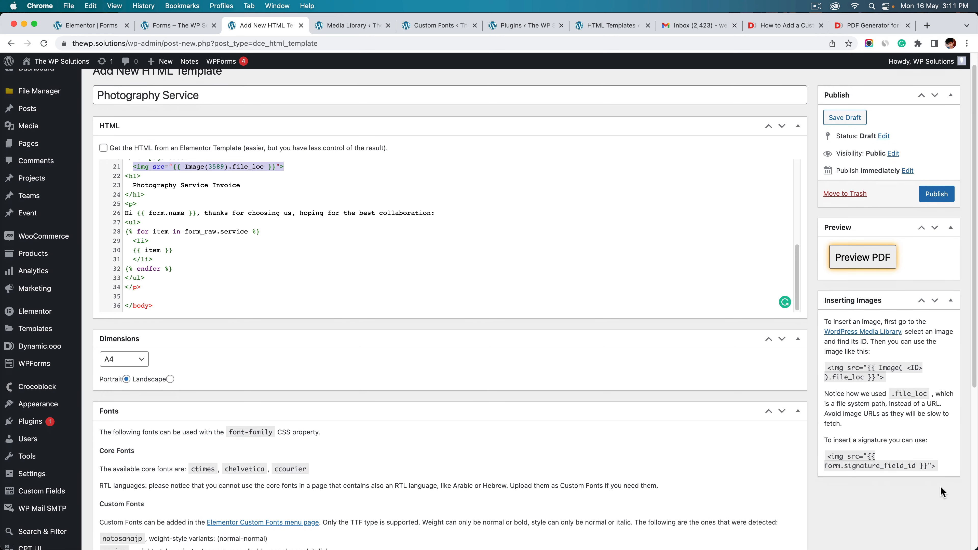
pyautogui.moveTo(943, 473); pyautogui.dragTo(827, 458)
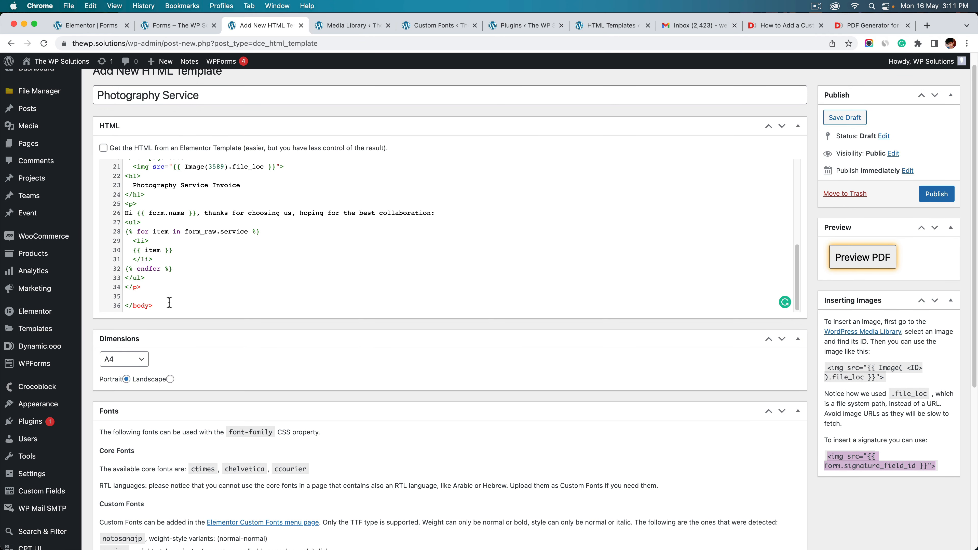
pyautogui.click(150, 297)
pyautogui.press('super+v')
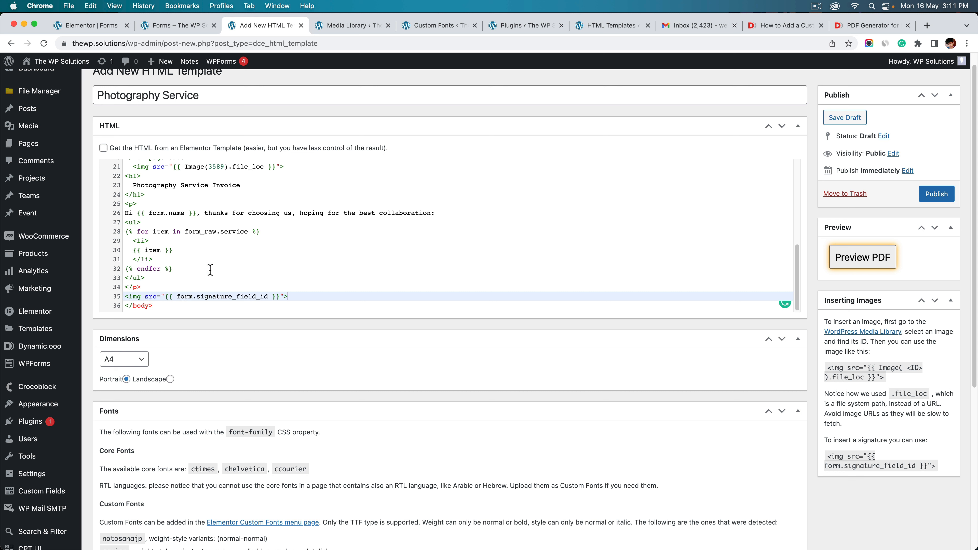
pyautogui.moveTo(316, 296); pyautogui.dragTo(125, 296)
pyautogui.press('super+x')
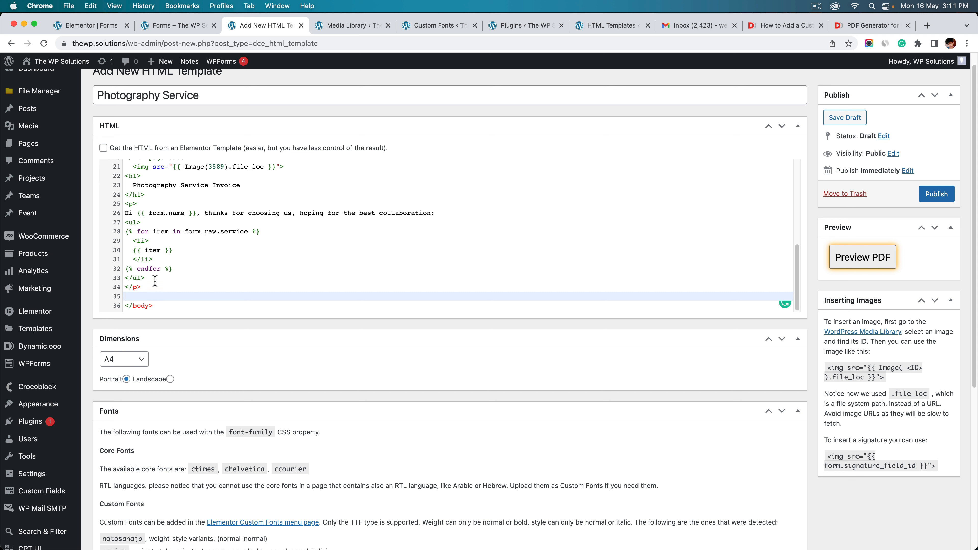
pyautogui.click(162, 276)
pyautogui.press('Return')
pyautogui.press('super+v')
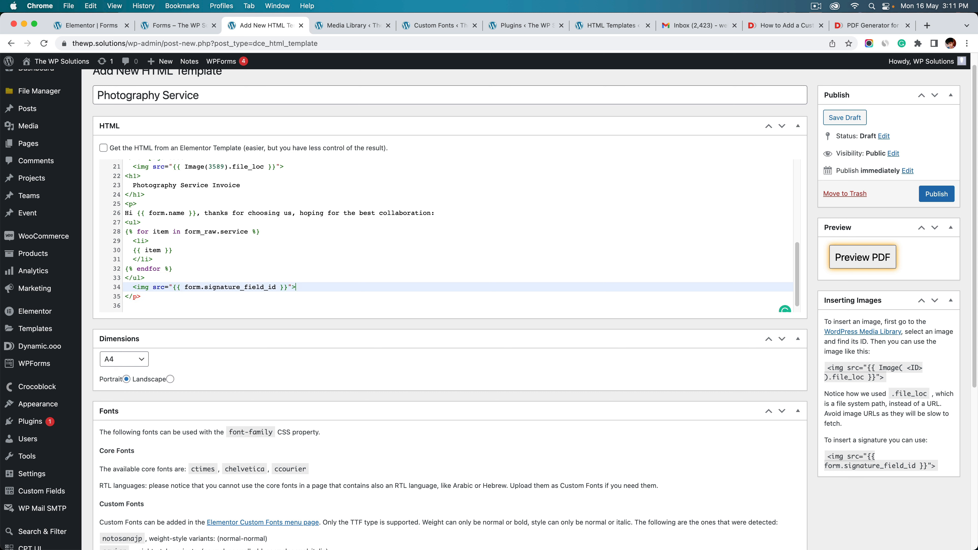
# Change the tag to {{ form_raw.signature }} and publish the Photography Service template
pyautogui.click(202, 268)
pyautogui.click(202, 287)
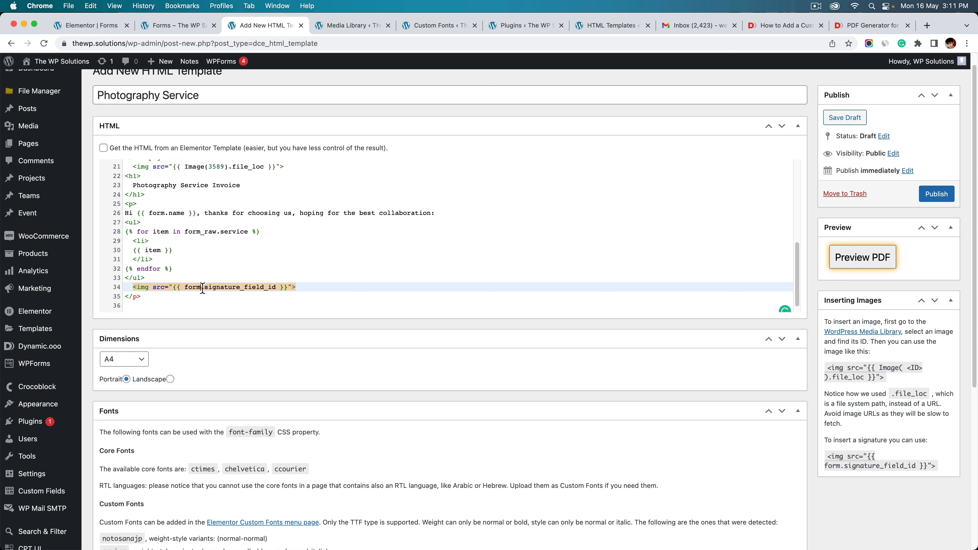
pyautogui.write('_raw')
pyautogui.scroll(2, 306, 263)
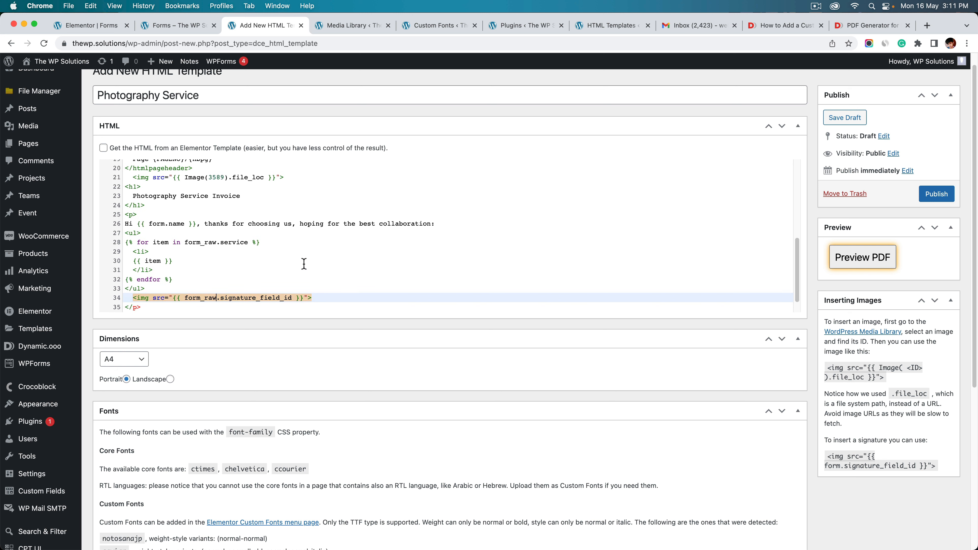
pyautogui.moveTo(185, 264); pyautogui.dragTo(220, 264)
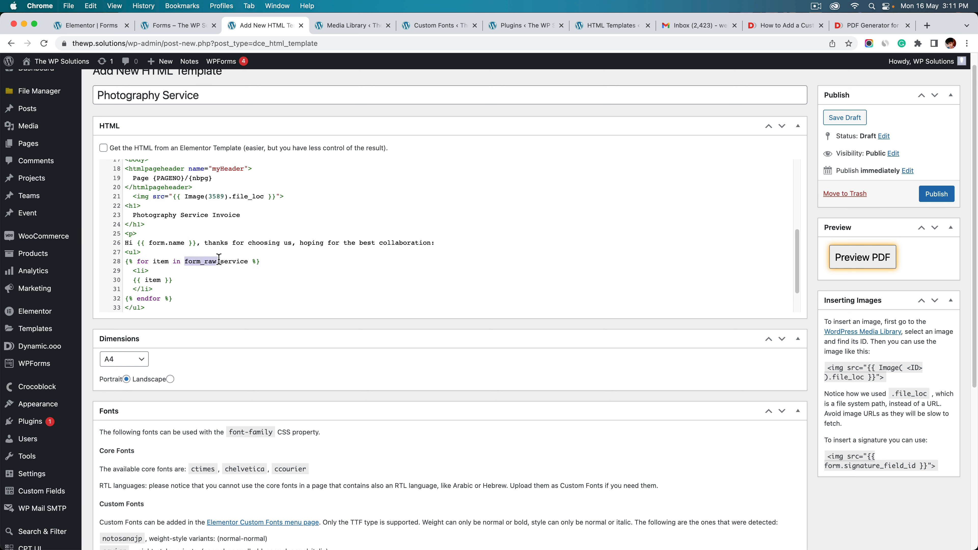
pyautogui.scroll(-2, 213, 280)
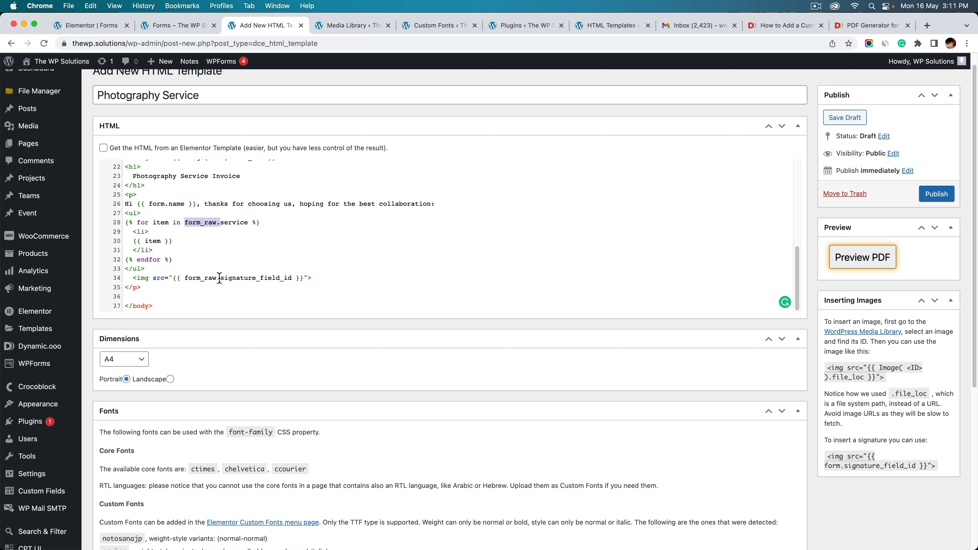
pyautogui.tripleClick(220, 278)
pyautogui.moveTo(227, 278); pyautogui.dragTo(291, 281)
pyautogui.write('sign')
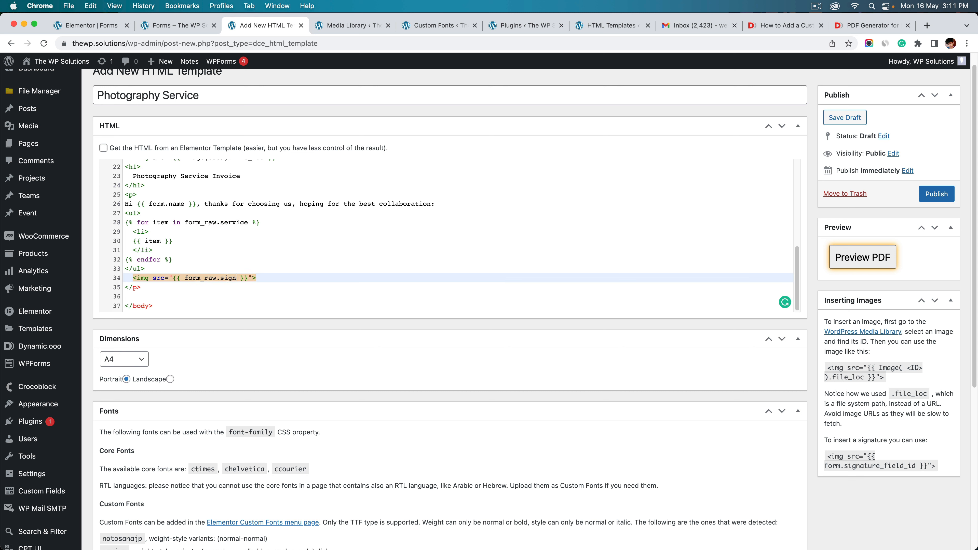
pyautogui.write('ature')
pyautogui.click(243, 258)
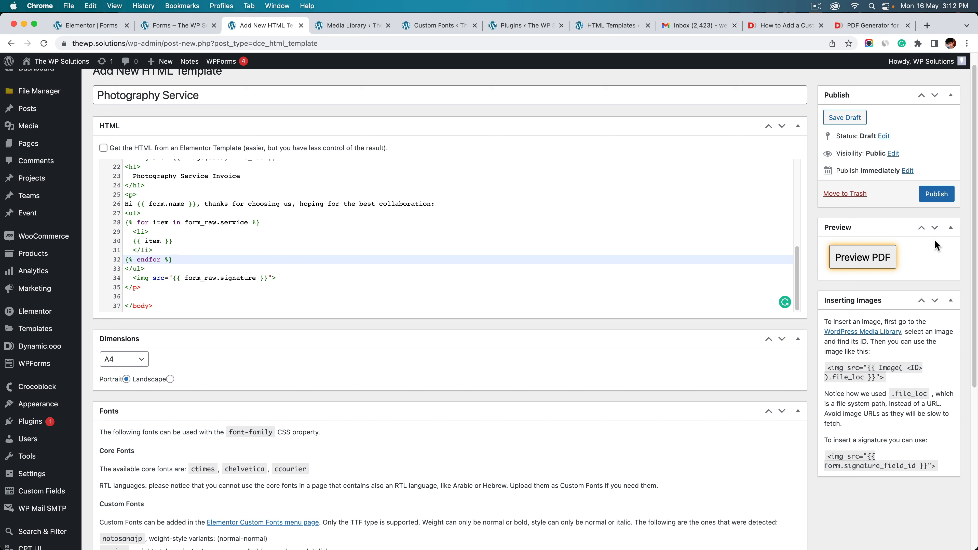
pyautogui.click(936, 195)
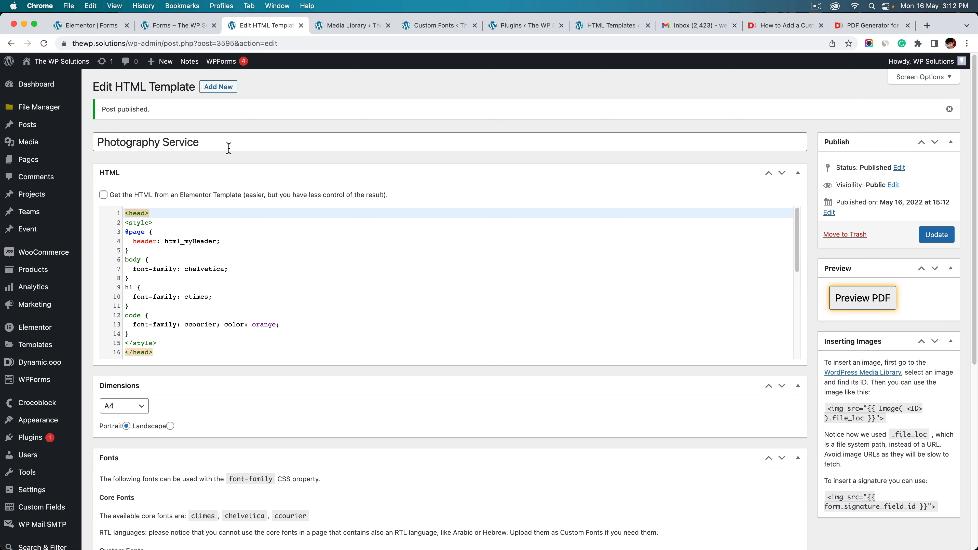
pyautogui.moveTo(243, 143); pyautogui.dragTo(86, 149)
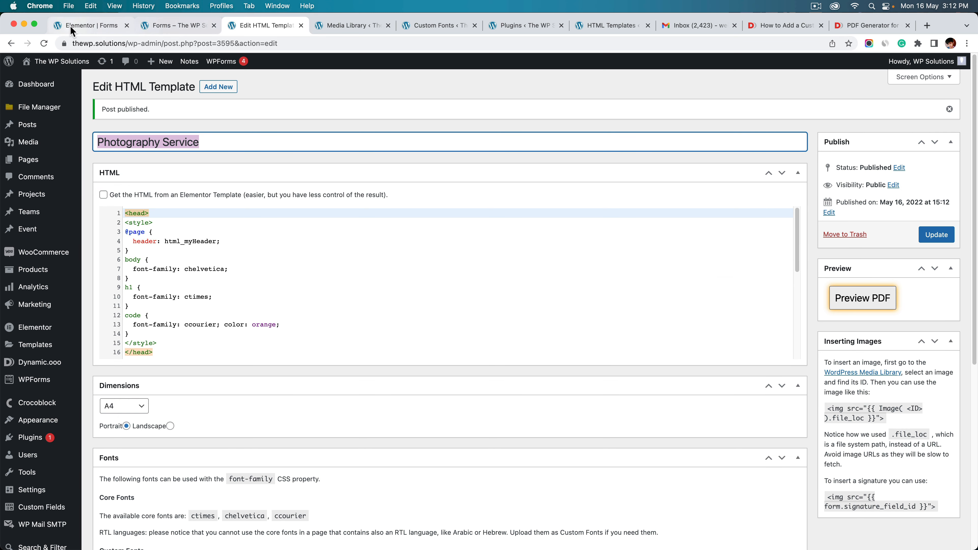
# Set the PDF Generator's HTML Template to Photography Service and open the Add Action list
pyautogui.click(85, 25)
pyautogui.scroll(-3, 81, 395)
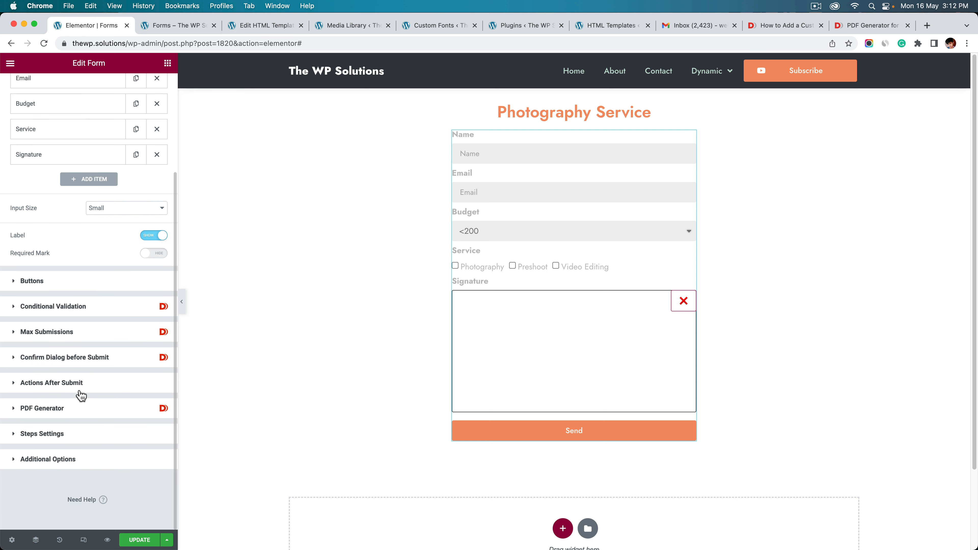
pyautogui.click(64, 386)
pyautogui.click(71, 343)
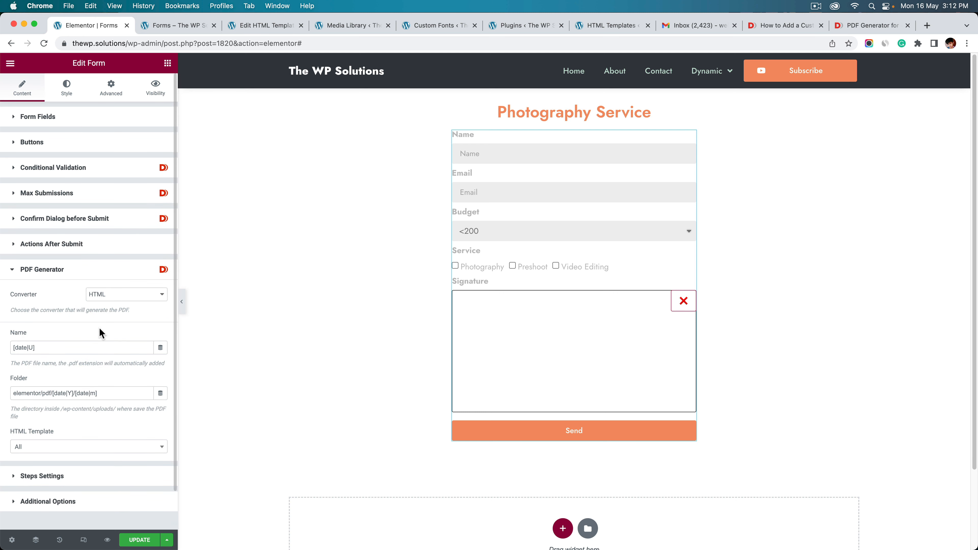
pyautogui.scroll(-1, 104, 366)
pyautogui.click(43, 424)
pyautogui.click(42, 435)
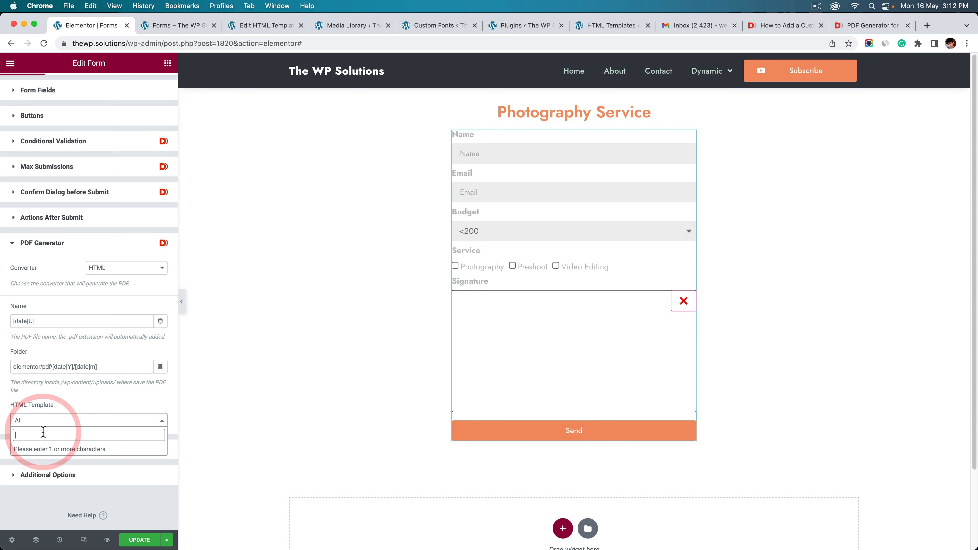
pyautogui.write('phot')
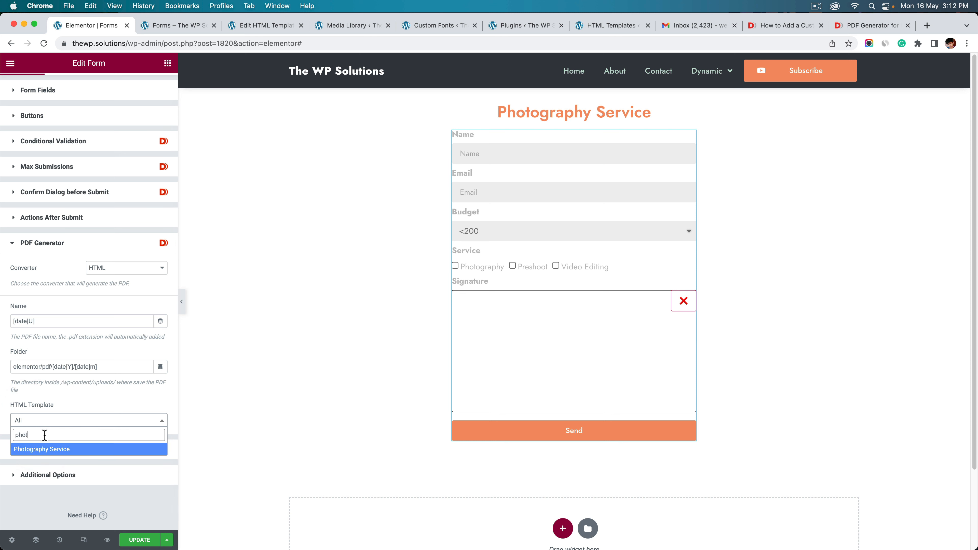
pyautogui.click(48, 449)
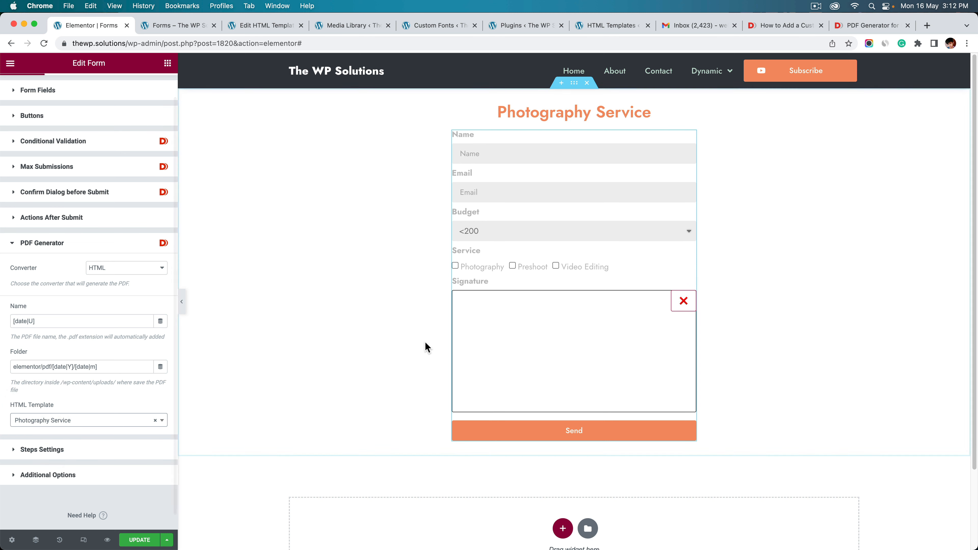
pyautogui.click(50, 224)
pyautogui.click(89, 281)
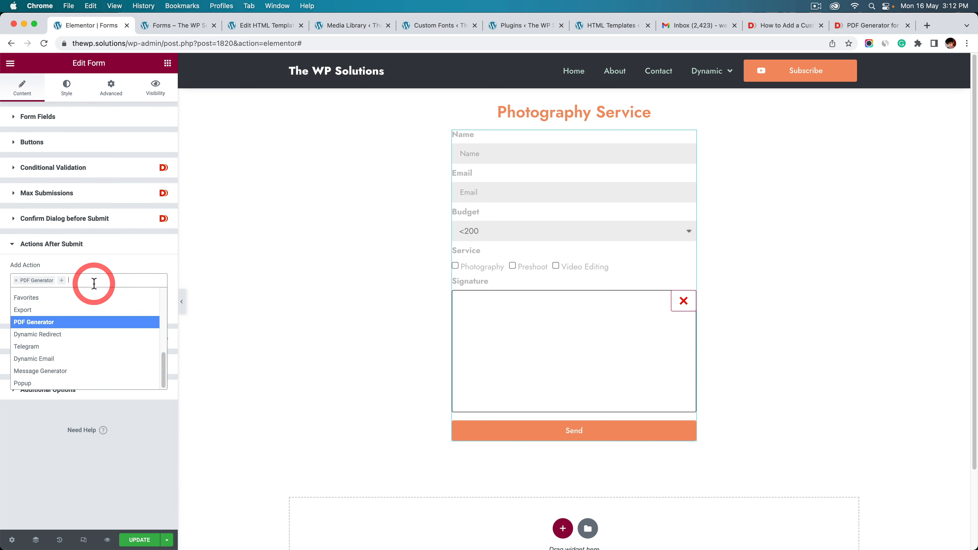
# Add Dynamic Redirect as an after-submit action, then remove it again
pyautogui.write('dy')
pyautogui.click(93, 294)
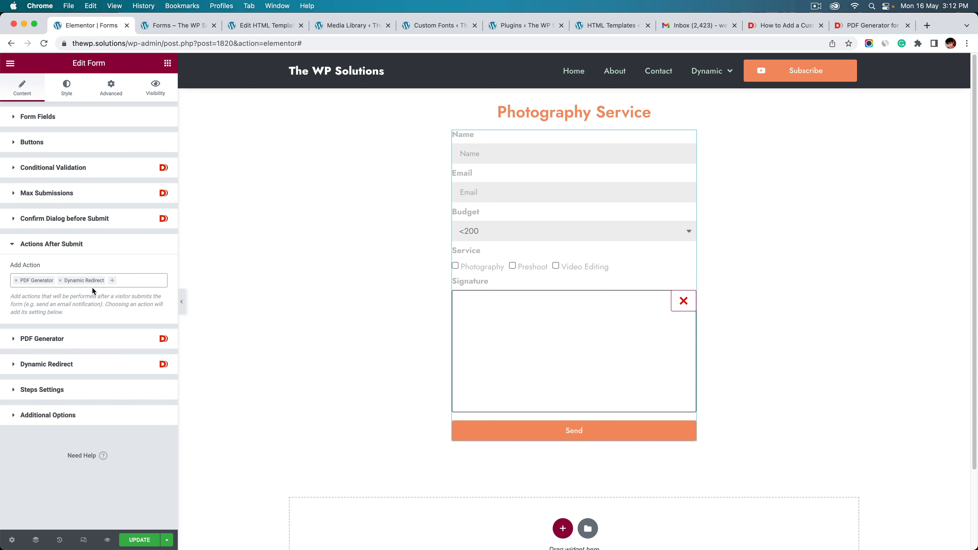
pyautogui.click(68, 364)
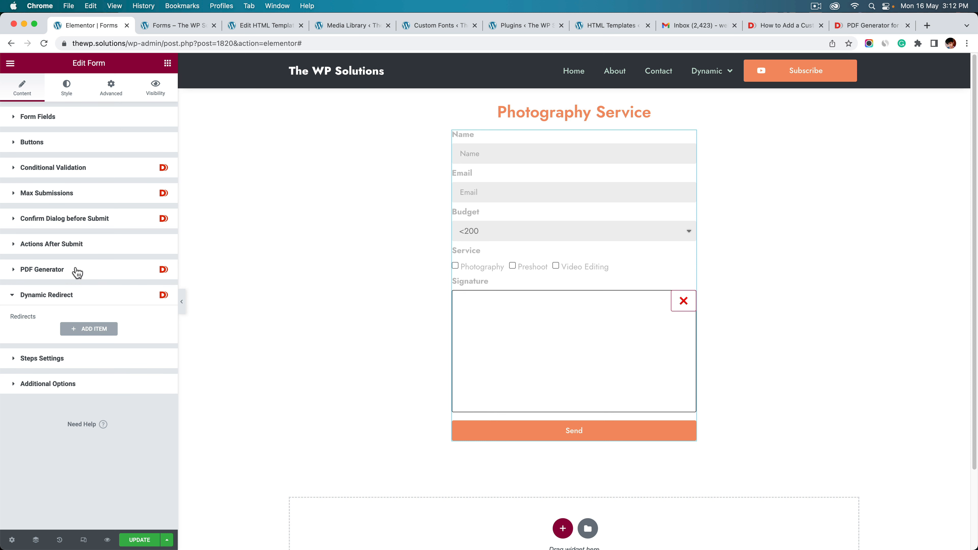
pyautogui.click(81, 243)
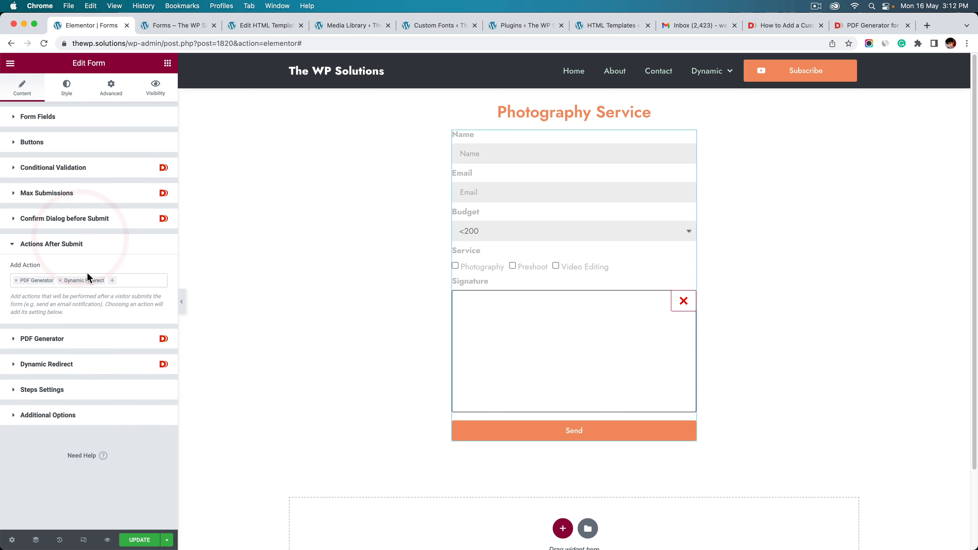
pyautogui.click(65, 282)
pyautogui.click(61, 280)
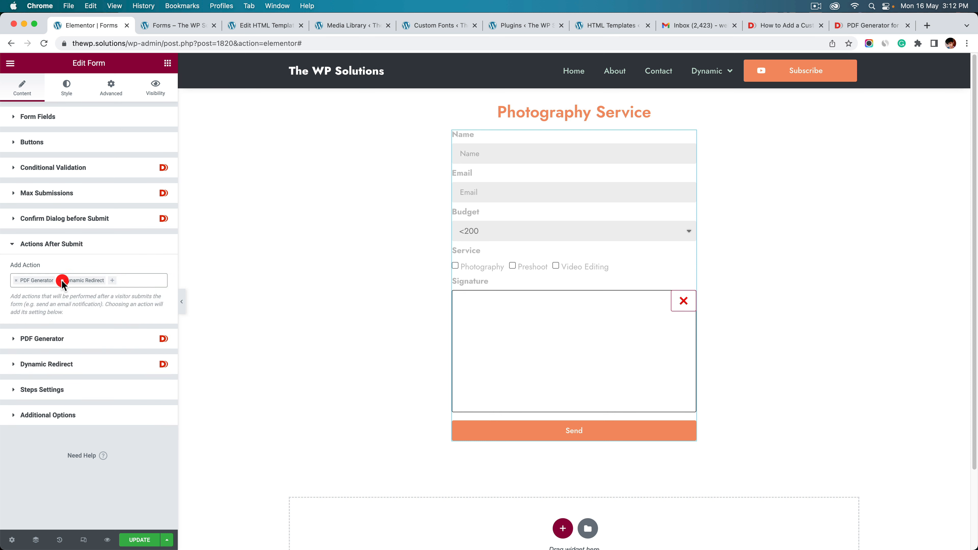
pyautogui.click(68, 281)
pyautogui.click(85, 281)
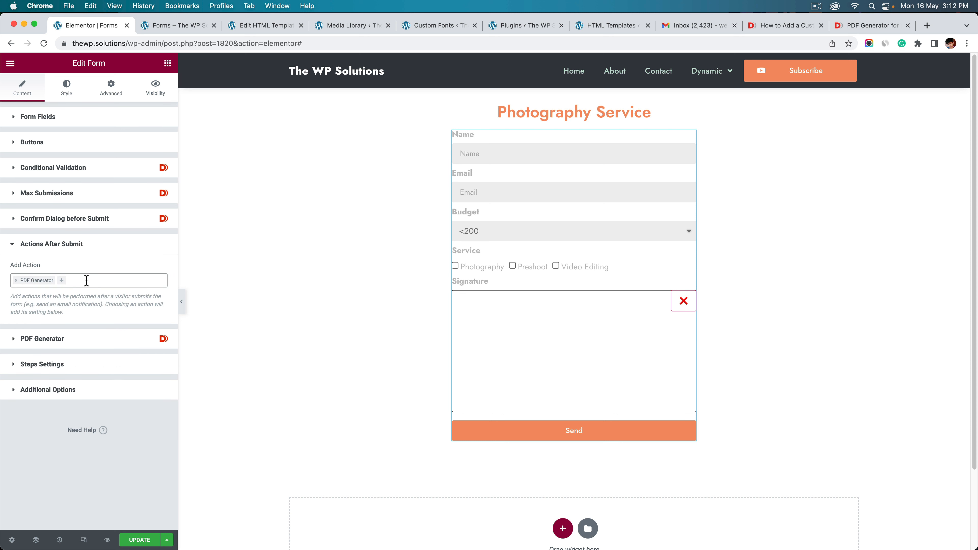
# Add Dynamic Email as an after-submit action and create a new email entry
pyautogui.click(83, 285)
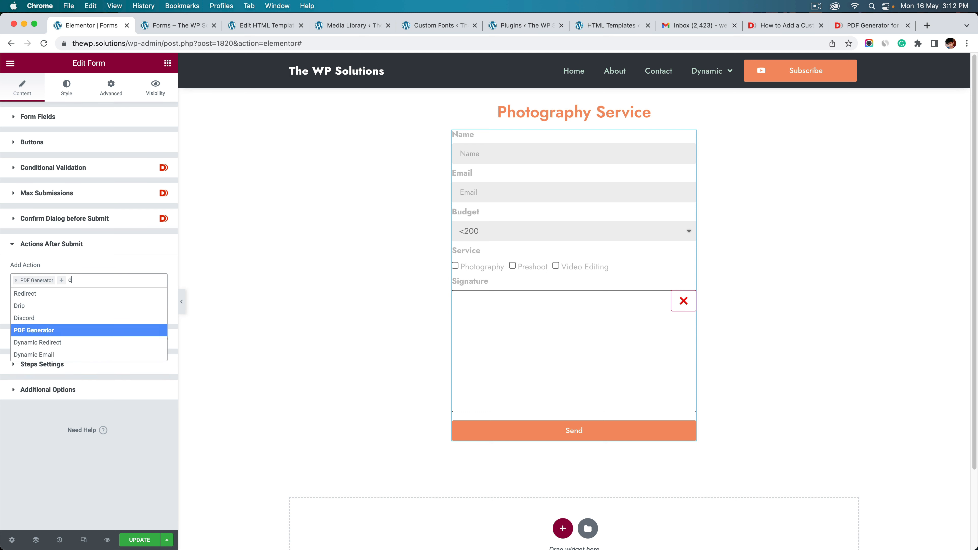
pyautogui.write('dyna')
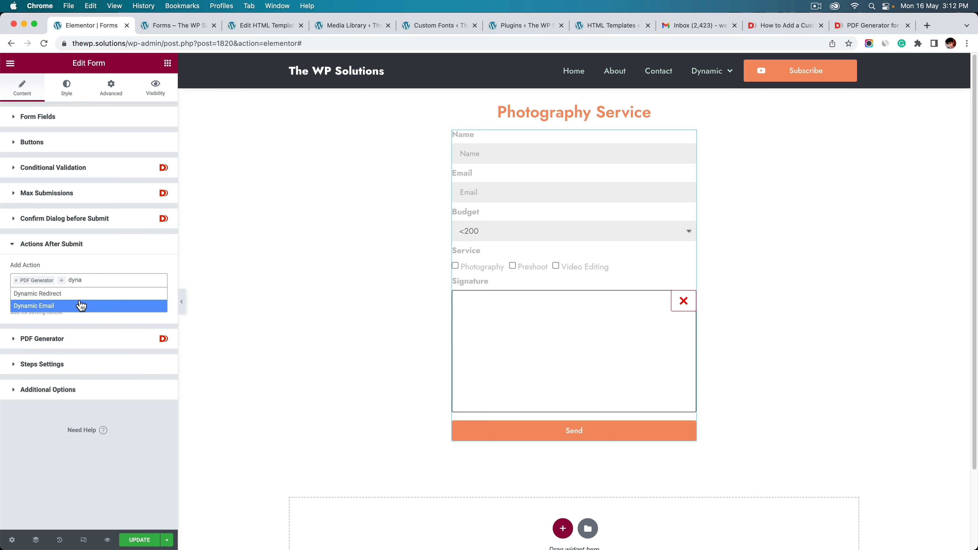
pyautogui.click(81, 306)
pyautogui.click(73, 364)
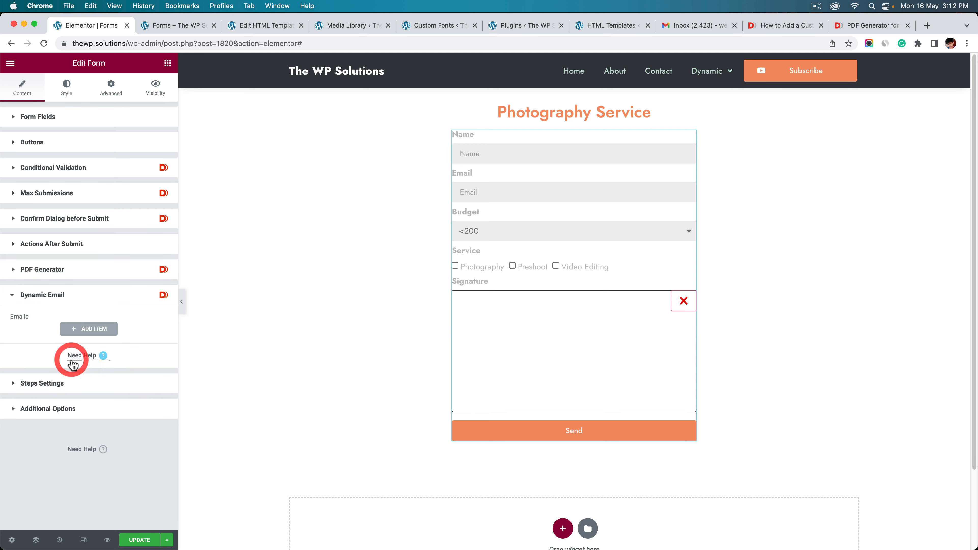
pyautogui.click(100, 333)
# Change the email subject to 'New Email for Photography' and put the caret in the To field
pyautogui.scroll(-4, 104, 349)
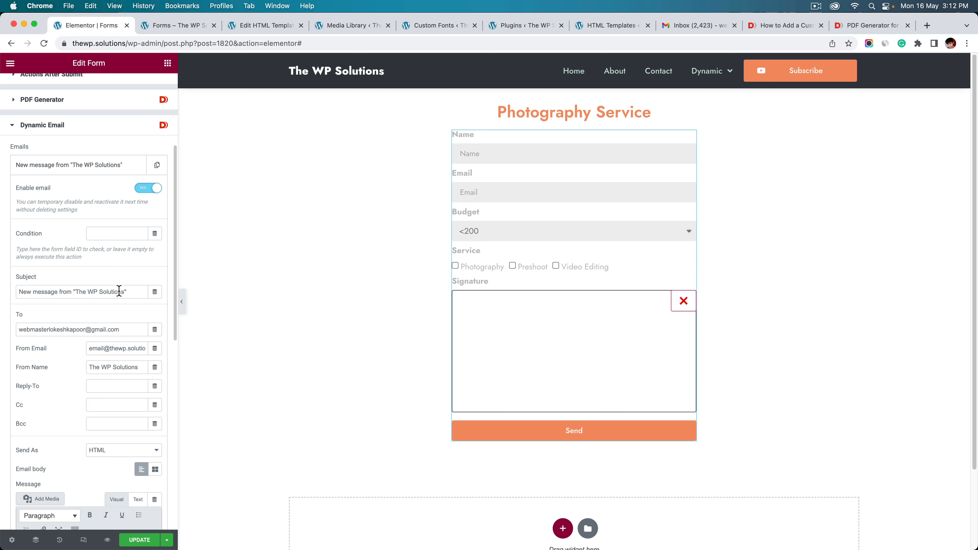
pyautogui.moveTo(144, 291); pyautogui.dragTo(16, 292)
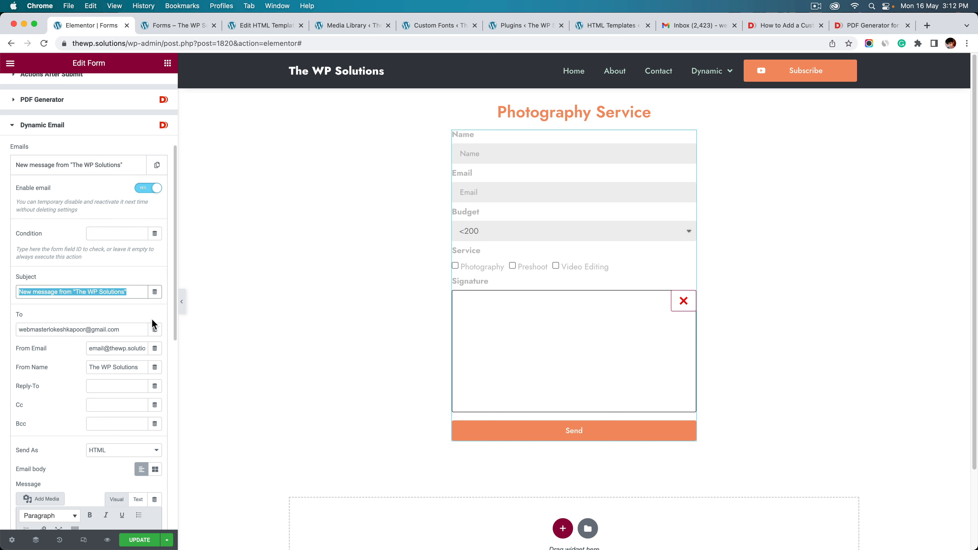
pyautogui.write('N')
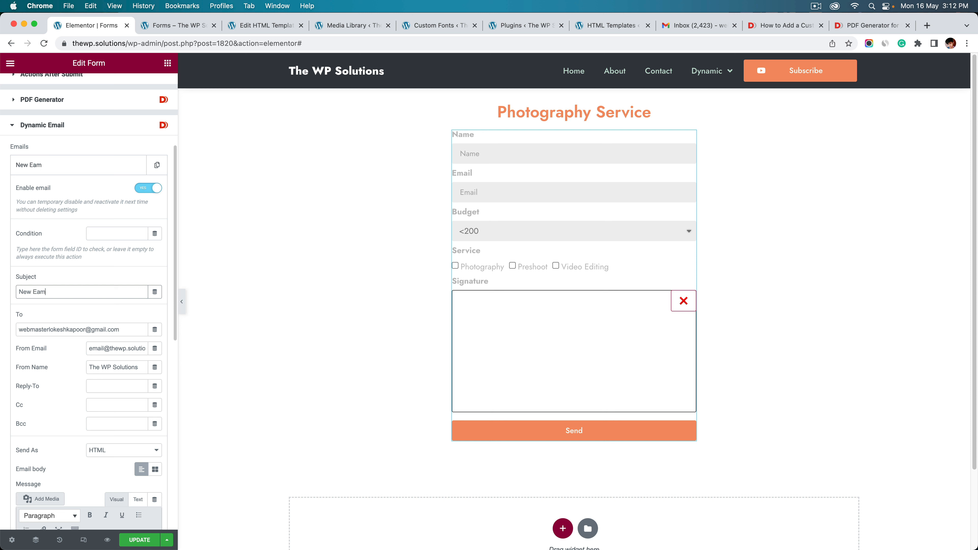
pyautogui.write('ew Email for Photography')
pyautogui.click(127, 332)
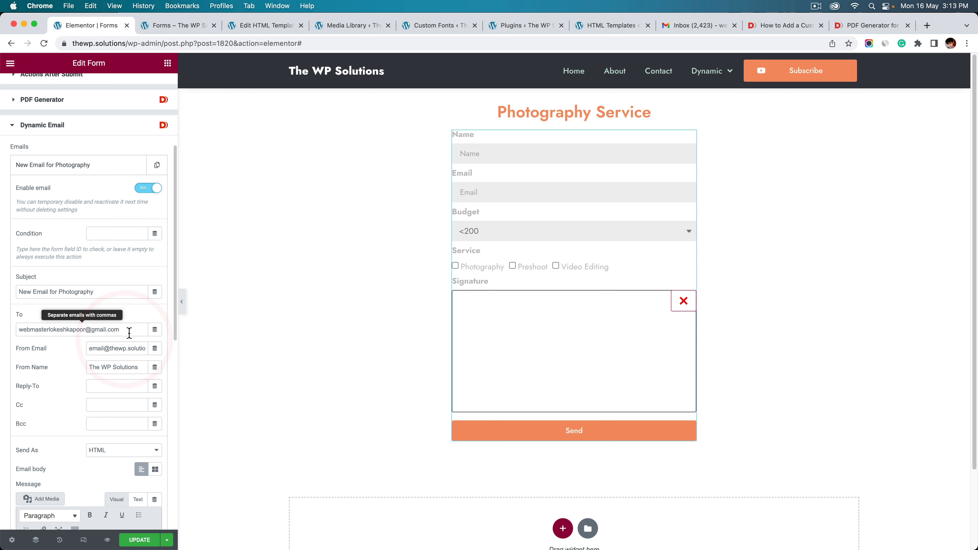
pyautogui.click(136, 323)
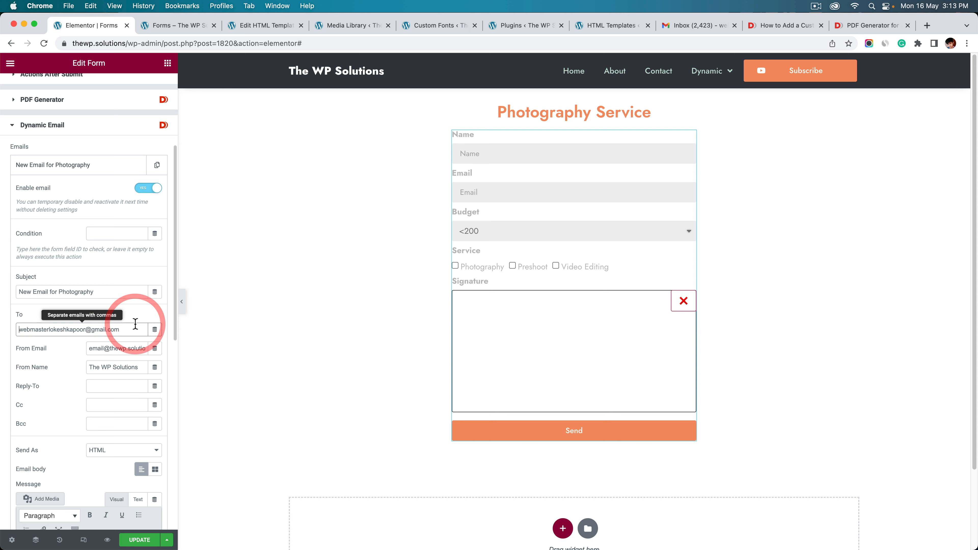
pyautogui.click(135, 328)
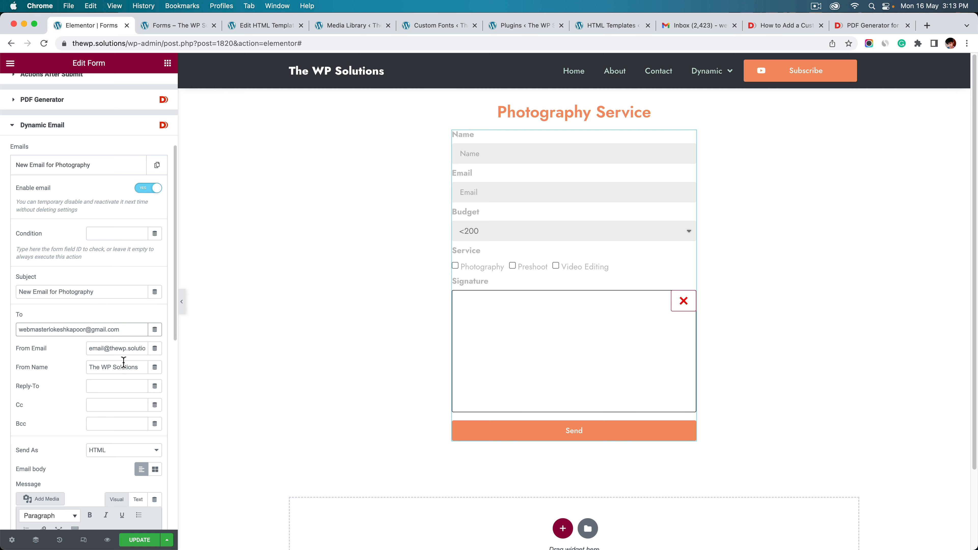
# Add [form:pdf] on a new line under [all-fields] in the message, then Update
pyautogui.scroll(-5, 49, 376)
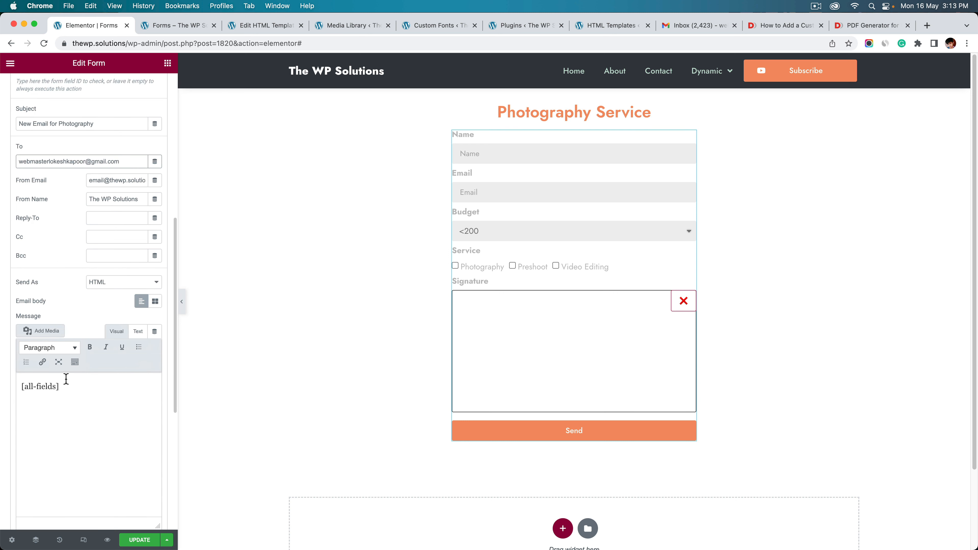
pyautogui.click(69, 387)
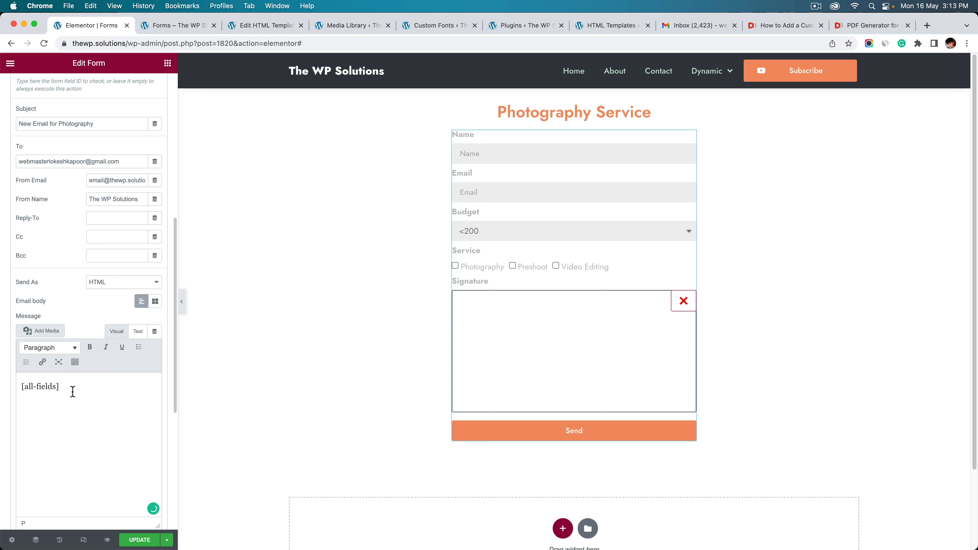
pyautogui.press('Return')
pyautogui.write('[form:pdf')
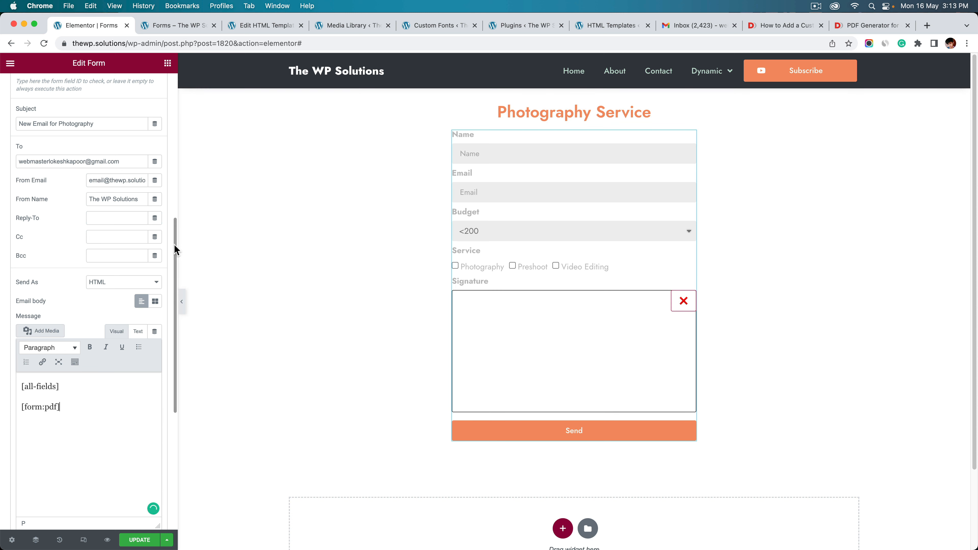
pyautogui.scroll(-5, 171, 254)
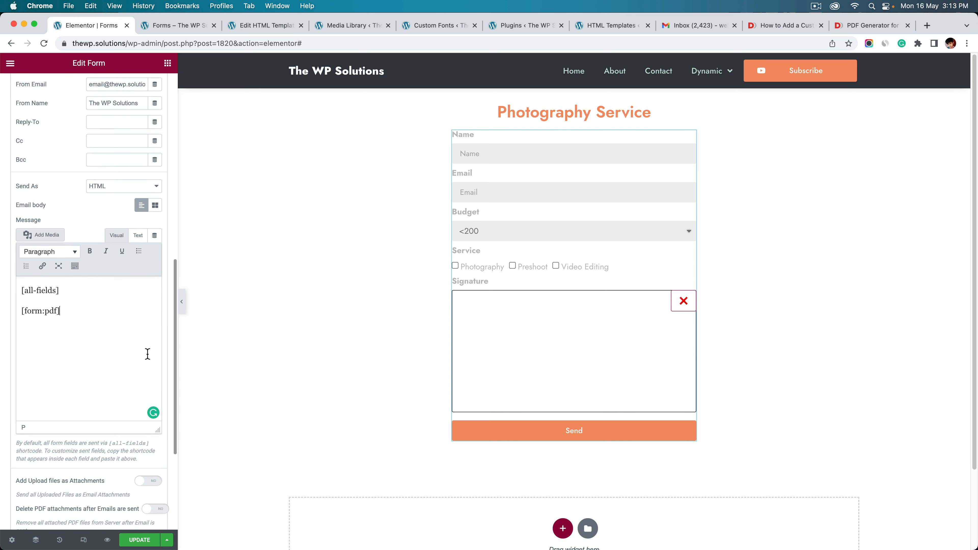
pyautogui.scroll(-8, 147, 354)
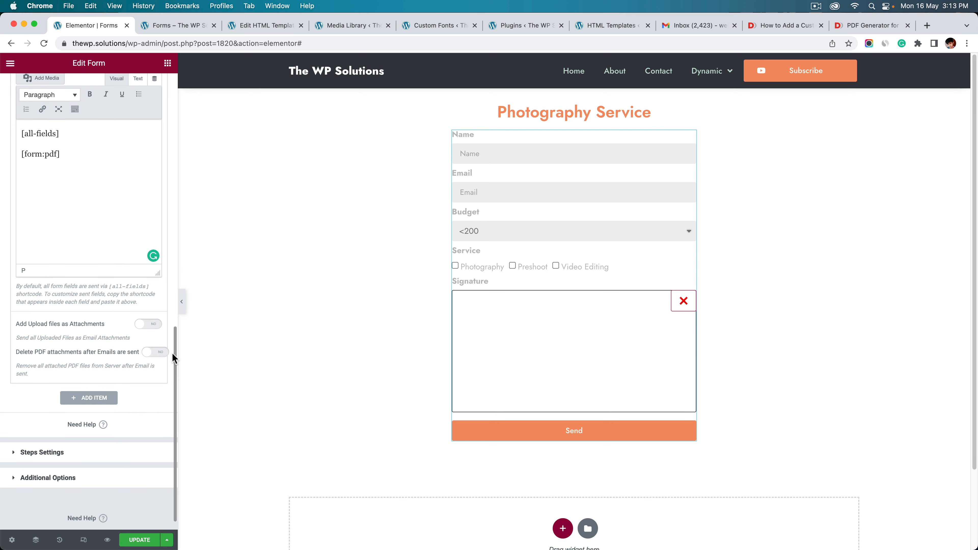
pyautogui.scroll(-1, 166, 376)
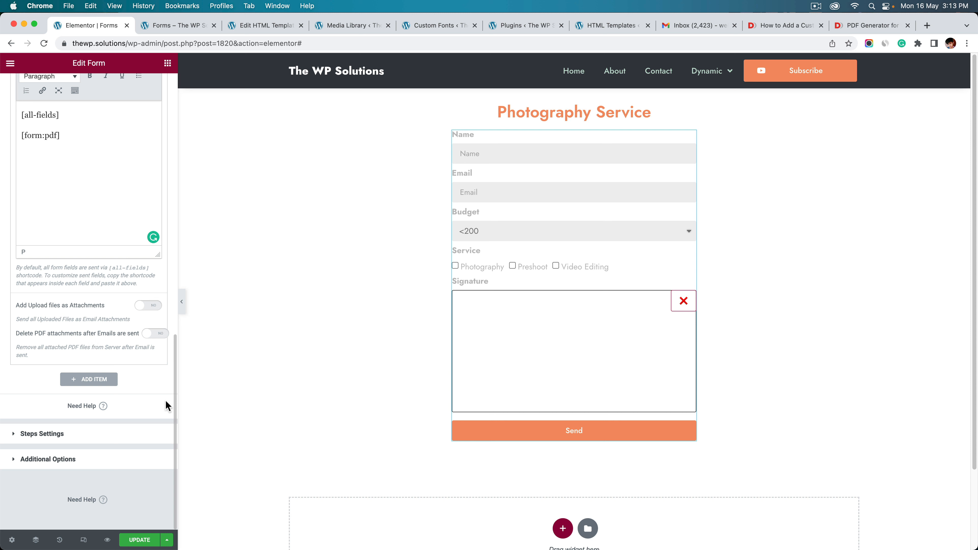
pyautogui.scroll(5, 174, 404)
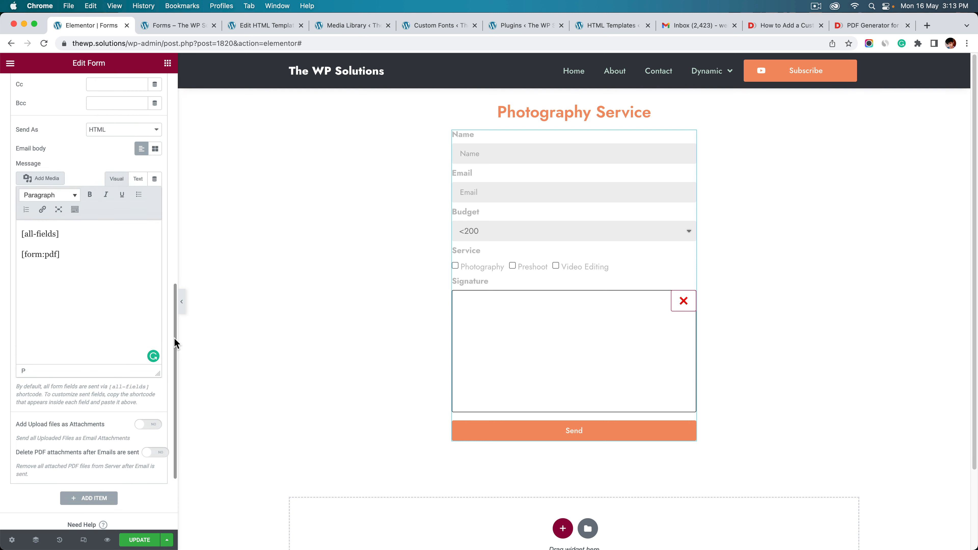
pyautogui.scroll(-5, 162, 357)
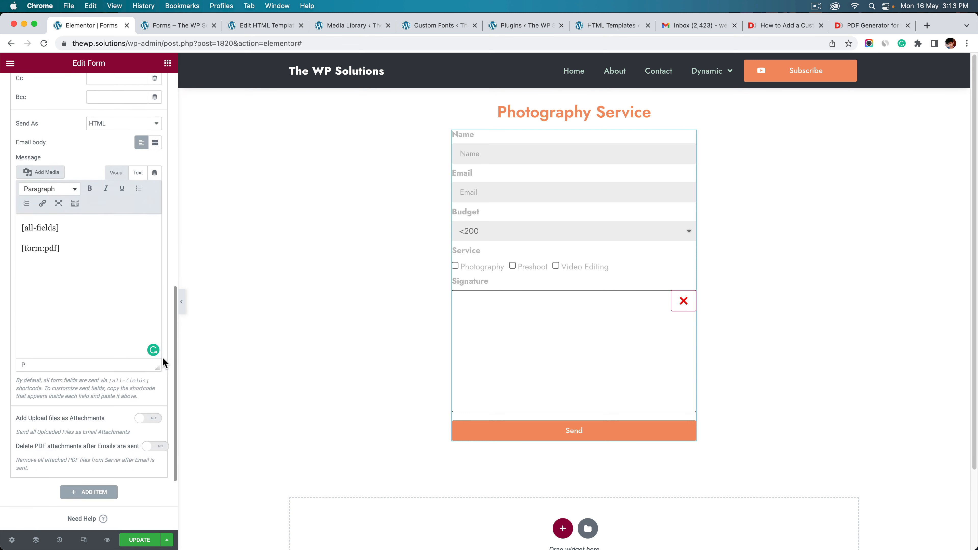
pyautogui.scroll(2, 152, 419)
pyautogui.scroll(9, 151, 276)
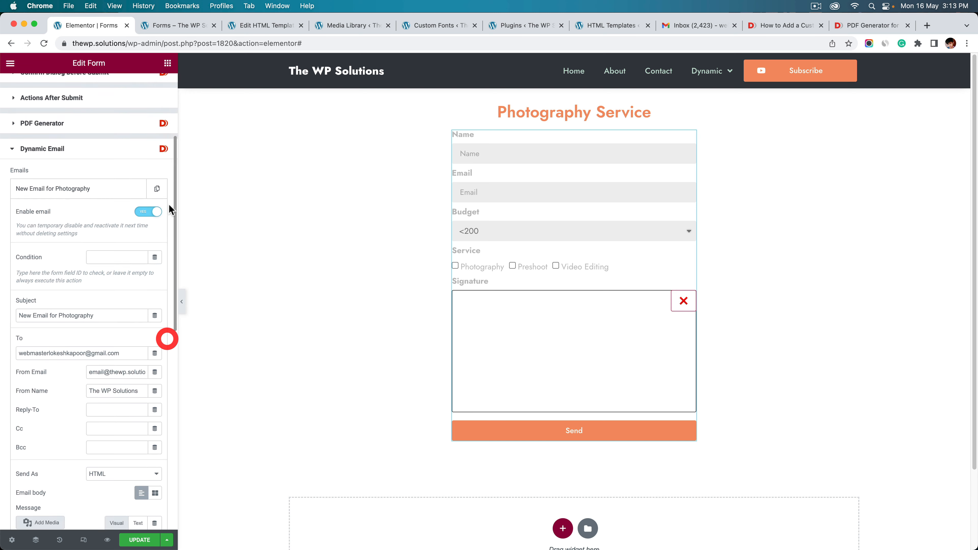
pyautogui.click(128, 541)
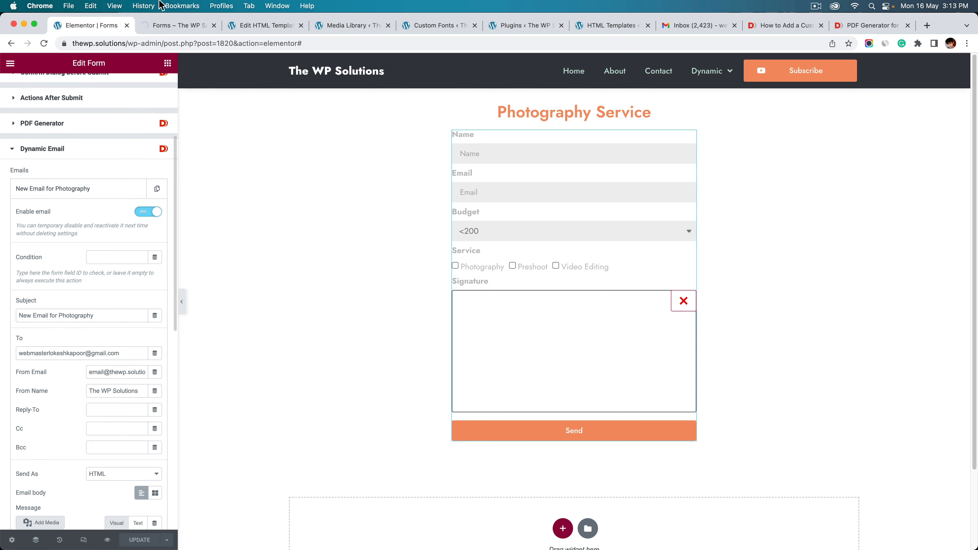
# Reload the live /forms/ page without its query string and fill in the Name field
pyautogui.click(184, 24)
pyautogui.moveTo(153, 43); pyautogui.dragTo(462, 43)
pyautogui.press('BackSpace')
pyautogui.press('Return')
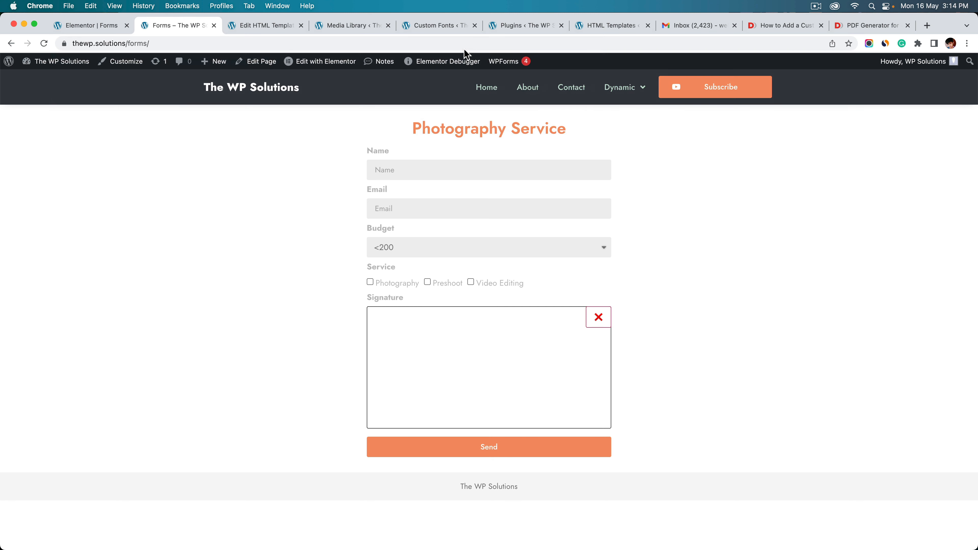
pyautogui.click(426, 171)
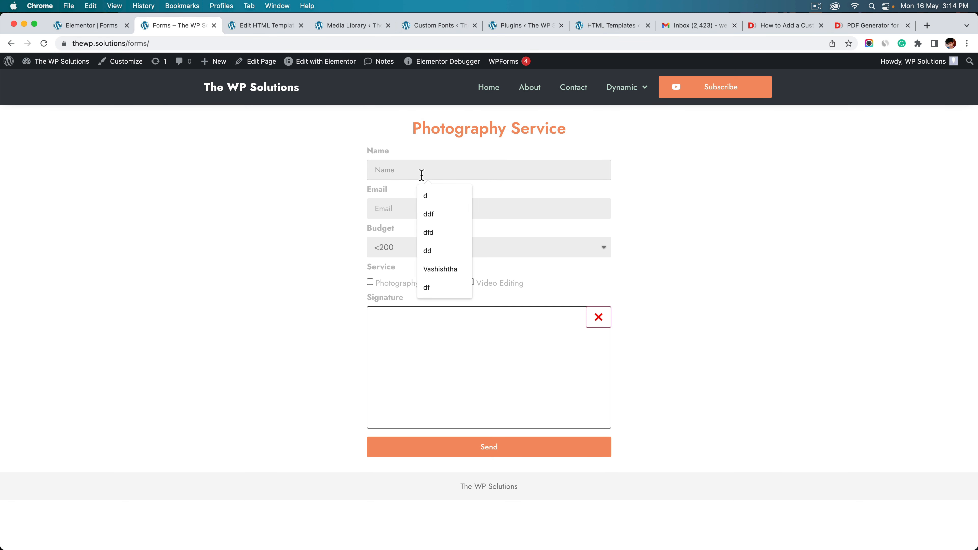
pyautogui.click(441, 253)
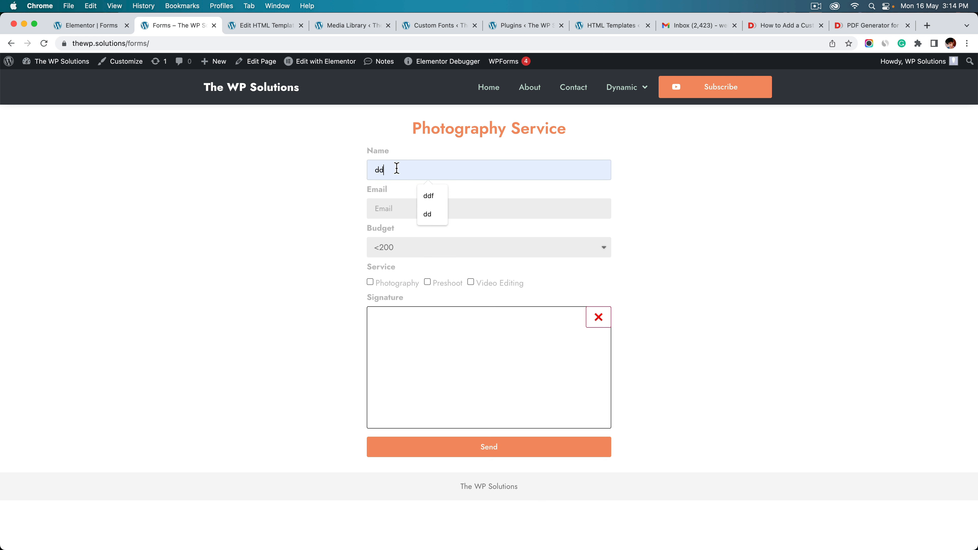
pyautogui.doubleClick(397, 169)
pyautogui.press('BackSpace')
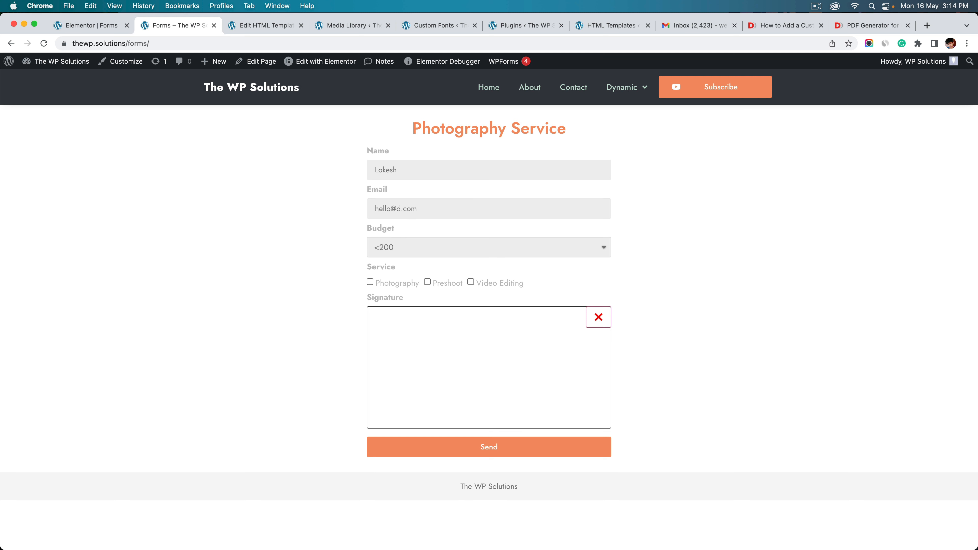
# Choose budget 500 - 1000, tick Preshoot and Video Editing, sign, and submit
pyautogui.click(391, 246)
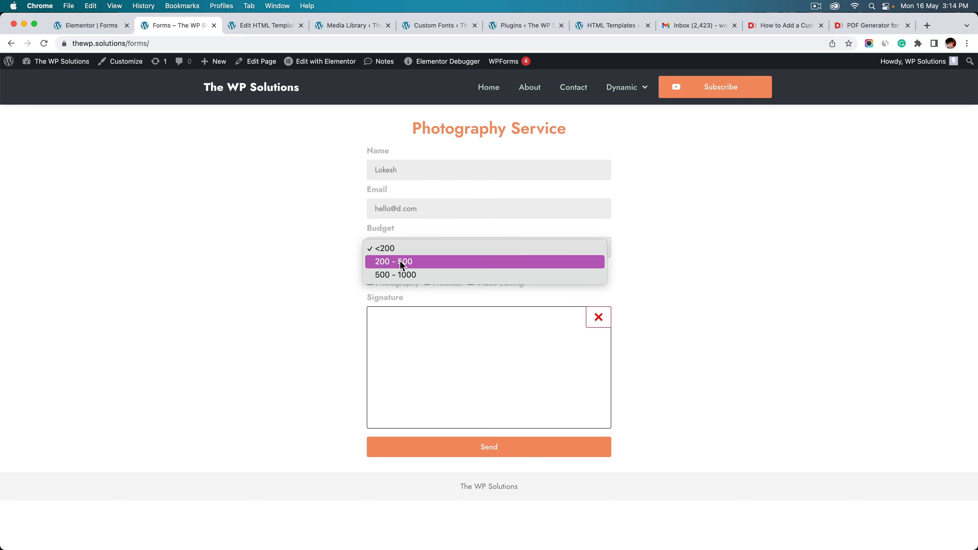
pyautogui.click(402, 275)
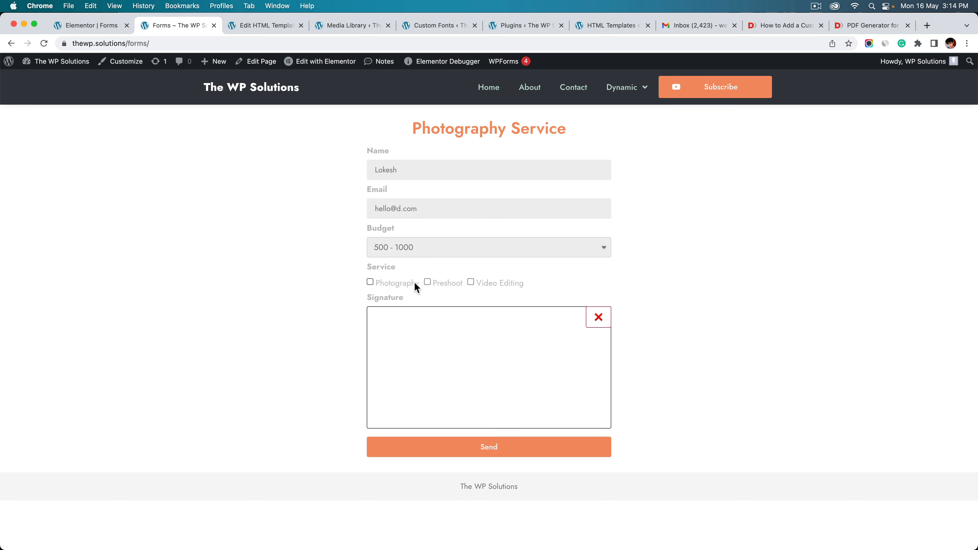
pyautogui.click(427, 281)
pyautogui.click(488, 283)
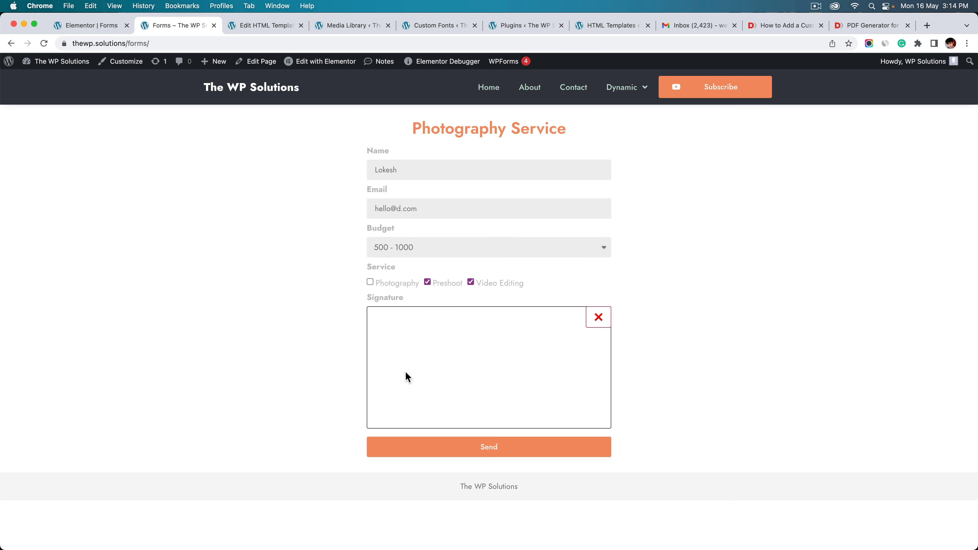
pyautogui.moveTo(409, 342)
pyautogui.mouseDown()
pyautogui.moveTo(416, 384)
pyautogui.moveTo(450, 380)
pyautogui.moveTo(458, 366)
pyautogui.mouseUp()
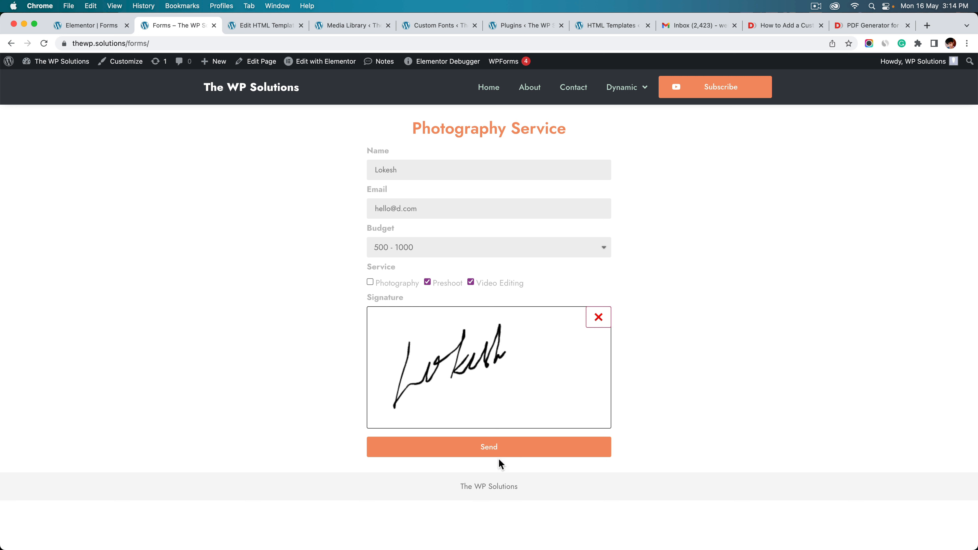
pyautogui.click(497, 448)
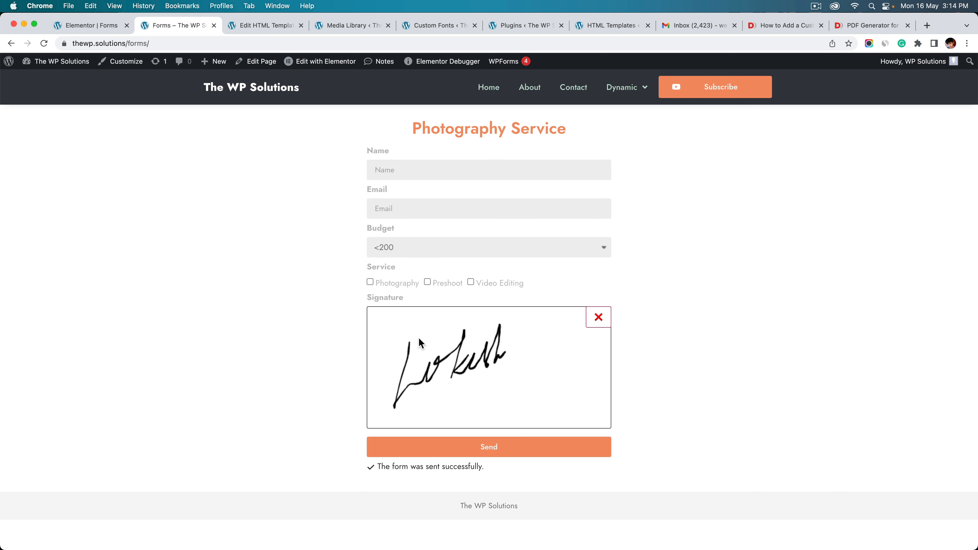
# Reload Gmail, open the New Email for Photography message and preview 1652694269.pdf
pyautogui.click(692, 28)
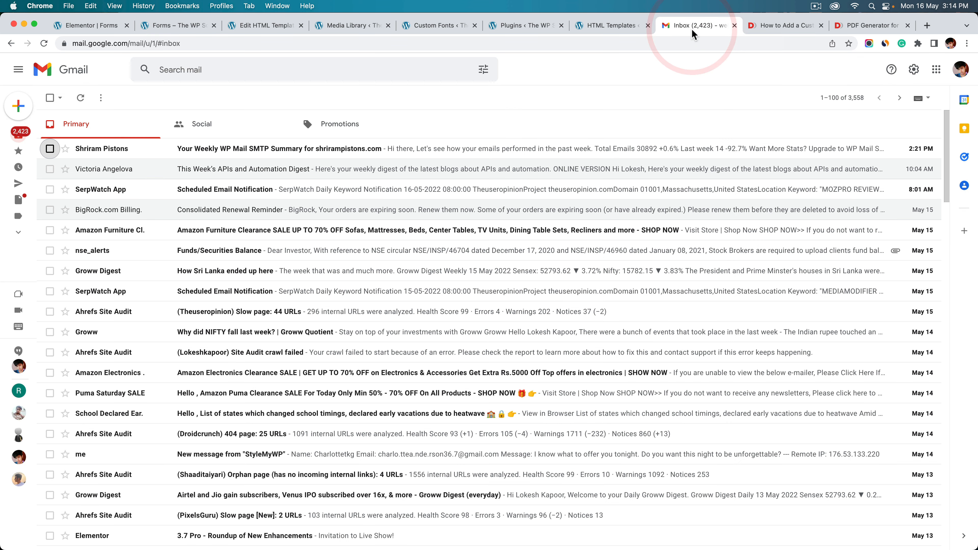
pyautogui.rightClick(573, 105)
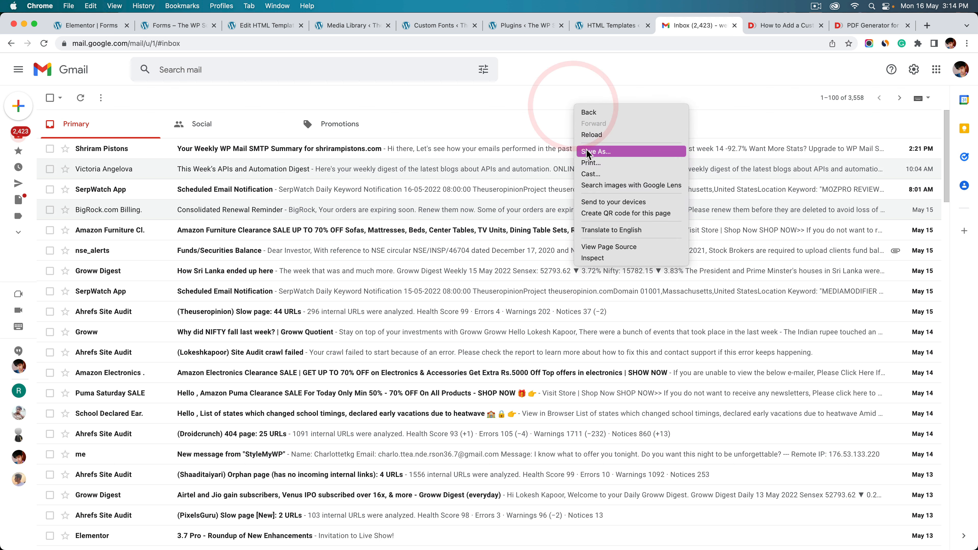
pyautogui.click(595, 133)
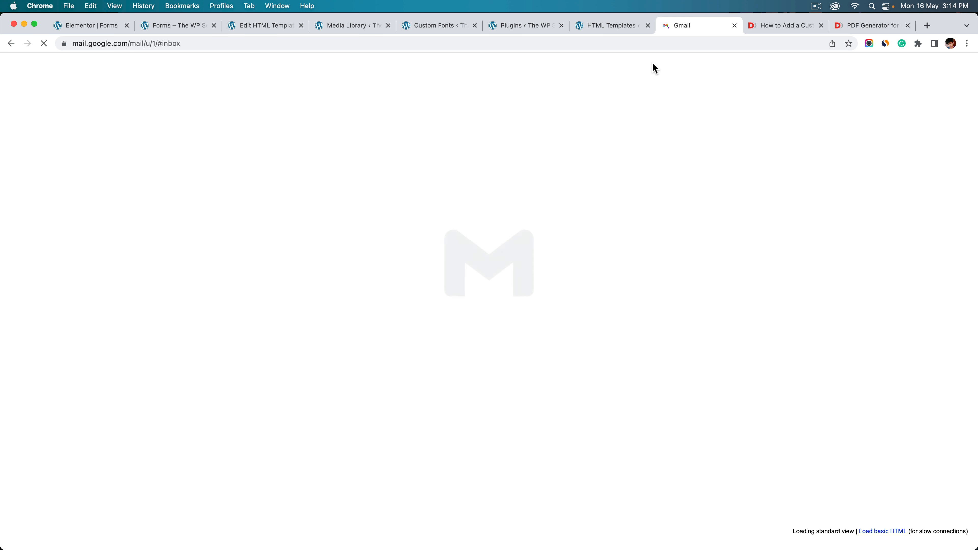
pyautogui.click(278, 149)
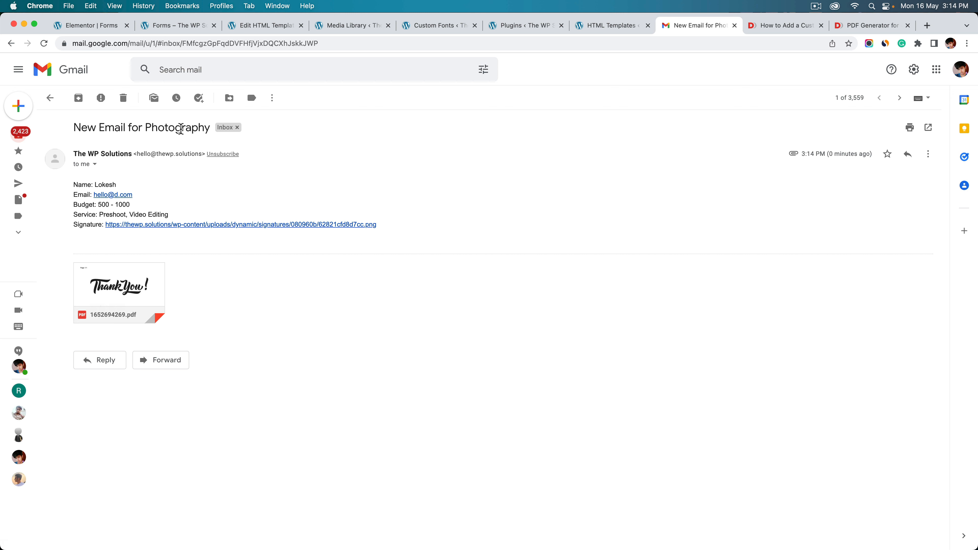
pyautogui.doubleClick(105, 185)
pyautogui.moveTo(103, 205); pyautogui.dragTo(124, 205)
pyautogui.click(132, 206)
pyautogui.moveTo(116, 300)
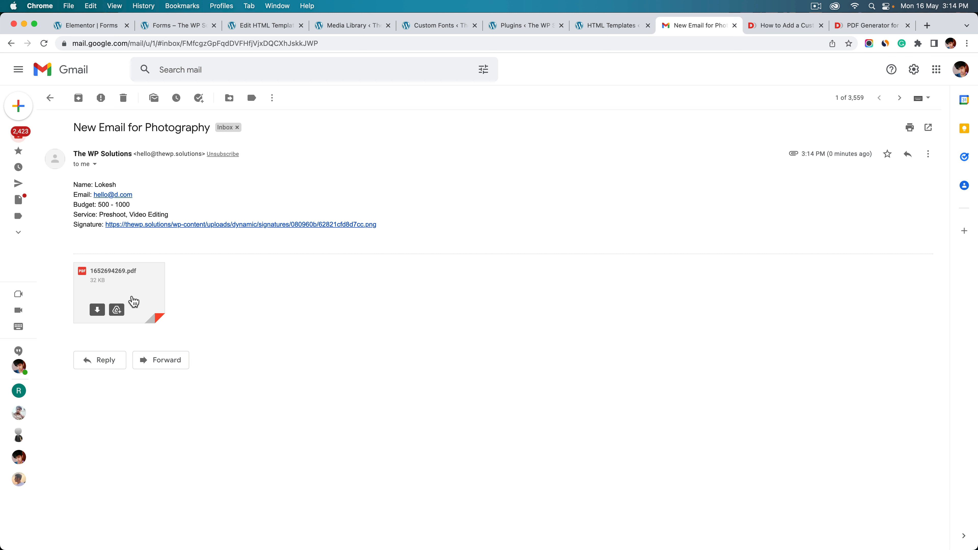
pyautogui.click(130, 292)
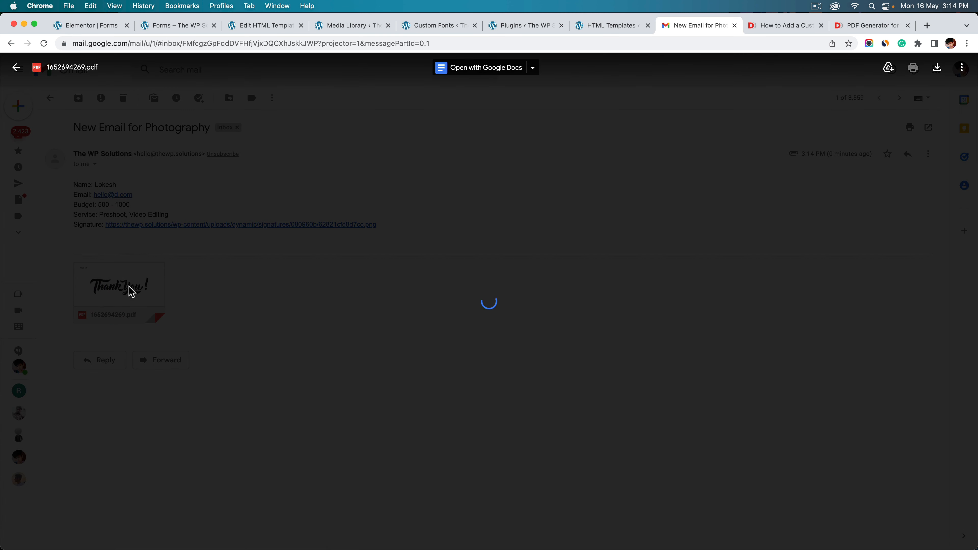
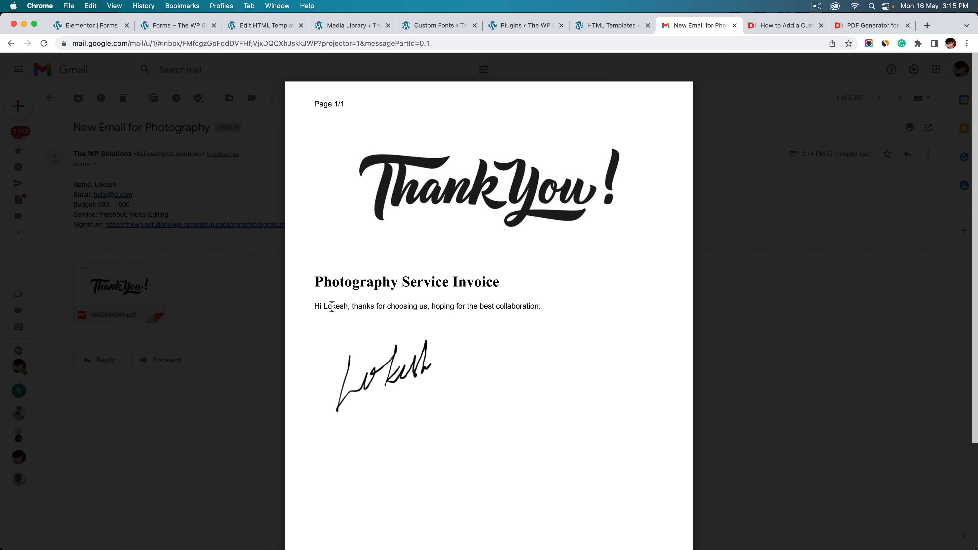
# Check the customer name in the invoice PDF, then return to the Elementor form editor
pyautogui.doubleClick(332, 306)
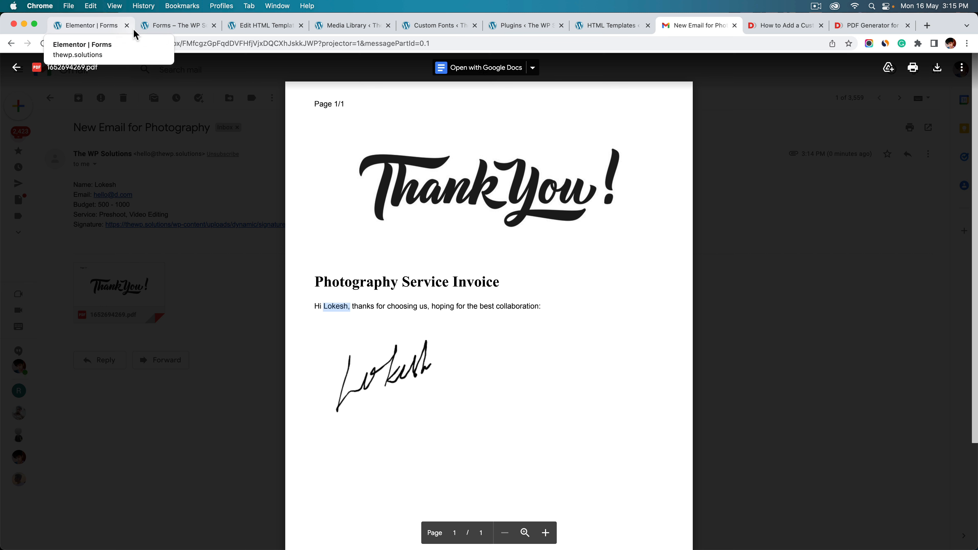
pyautogui.click(82, 32)
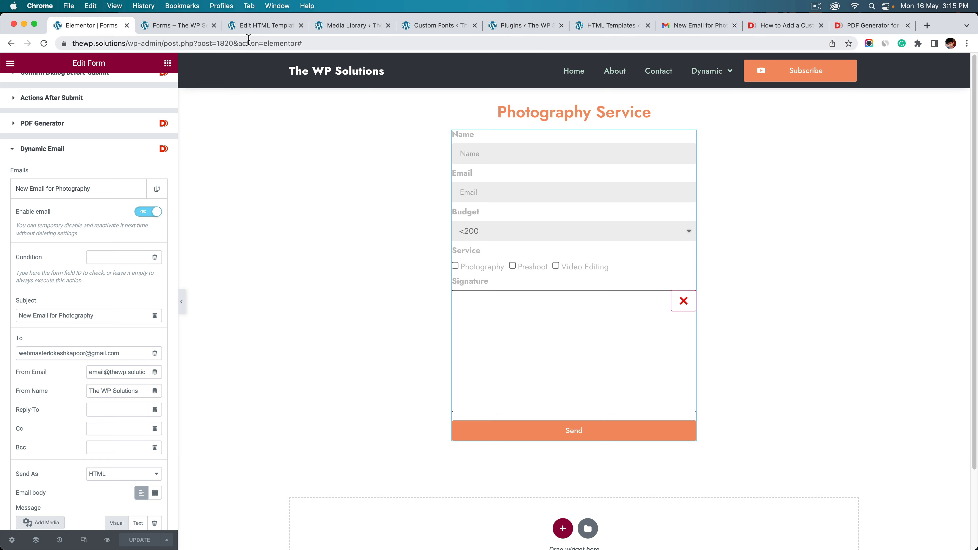
# Glance over the HTML template code and the front-end form, then return to the form editor
pyautogui.click(268, 25)
pyautogui.scroll(-5, 266, 297)
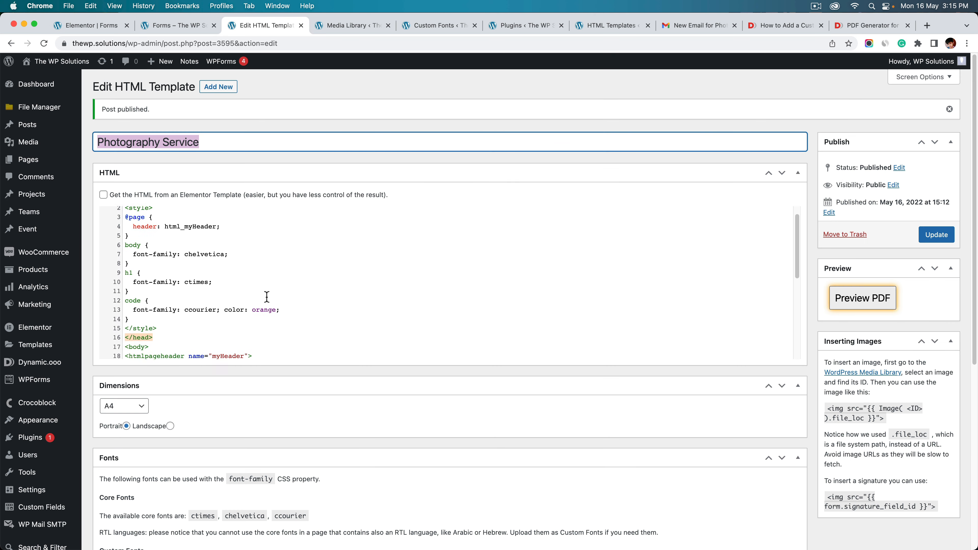
pyautogui.scroll(-4, 268, 312)
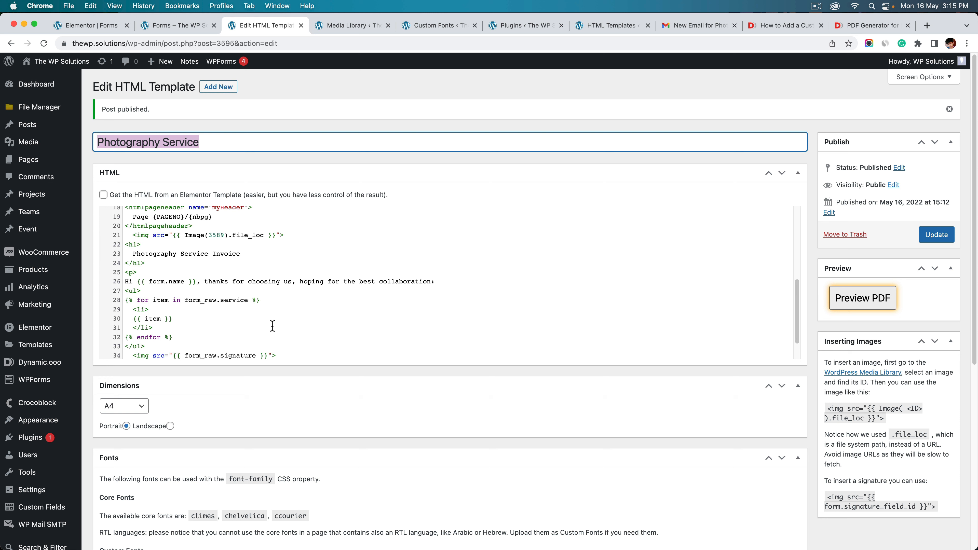
pyautogui.click(170, 26)
pyautogui.click(89, 25)
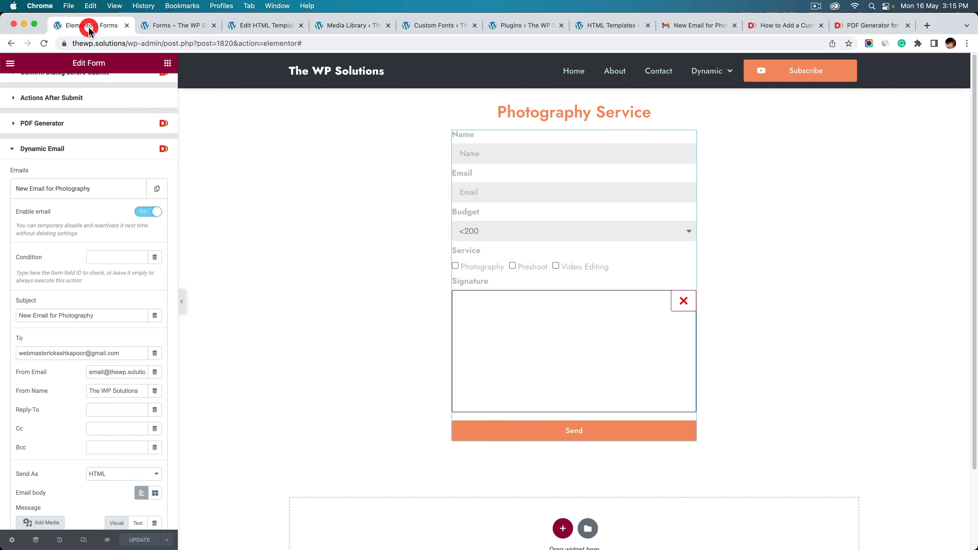
pyautogui.scroll(5, 63, 124)
# Change the Service checkbox field's ID to 'service' and update the form
pyautogui.click(47, 117)
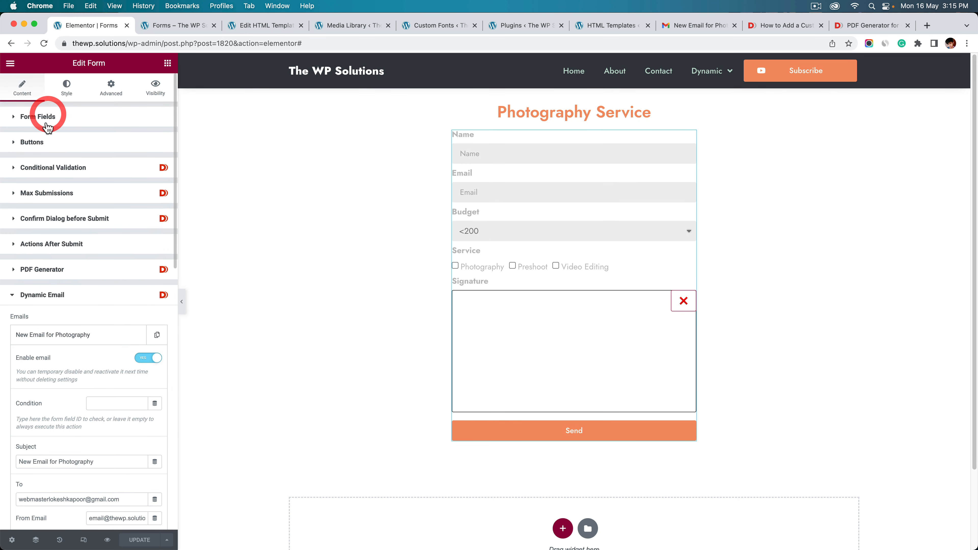
pyautogui.click(43, 247)
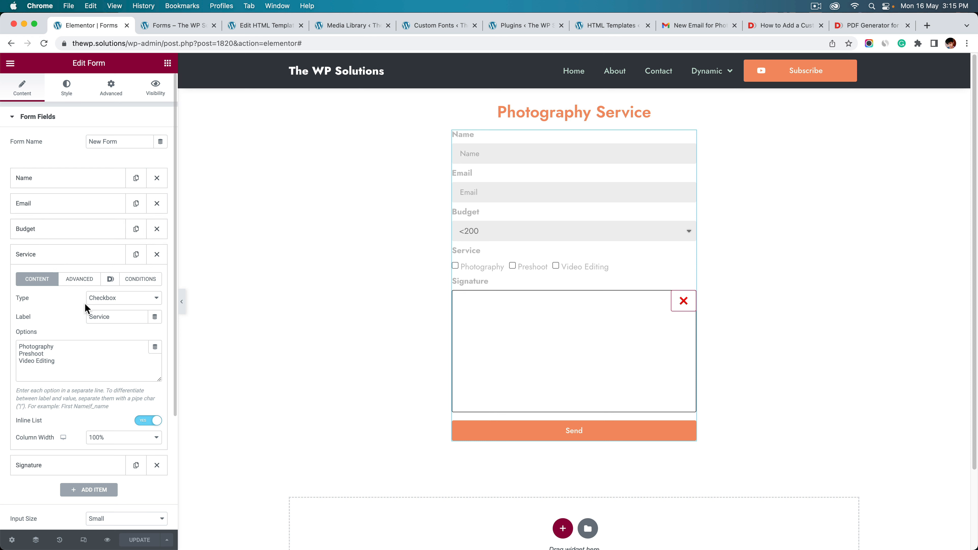
pyautogui.click(110, 279)
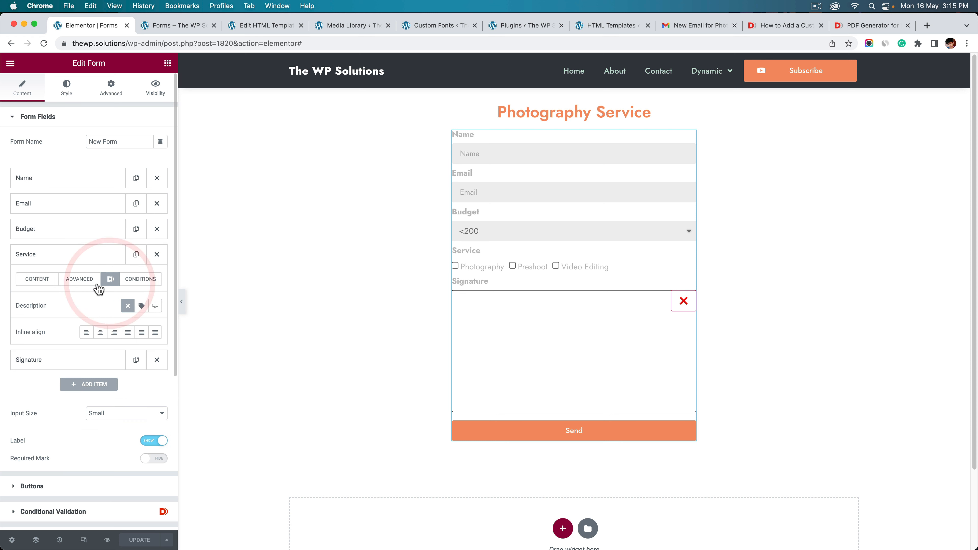
pyautogui.click(30, 283)
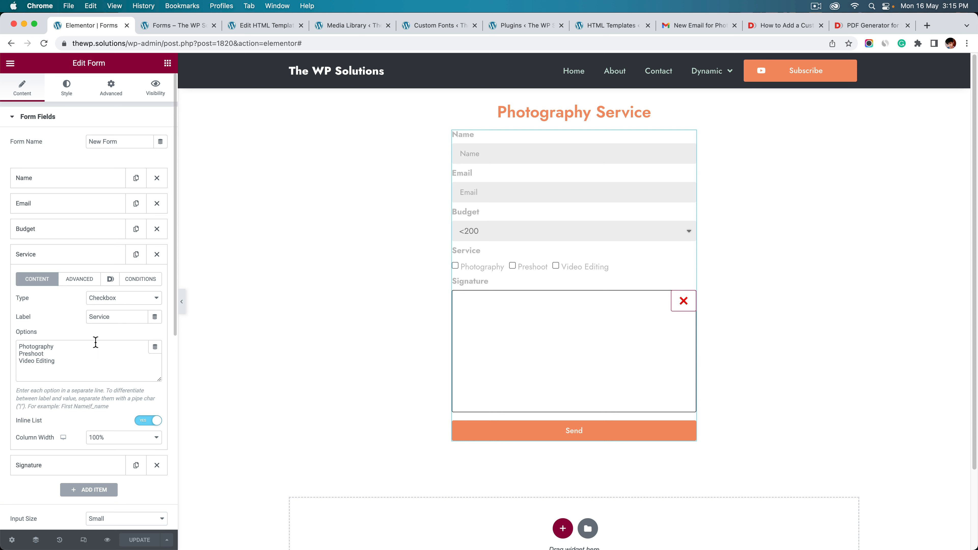
pyautogui.click(79, 281)
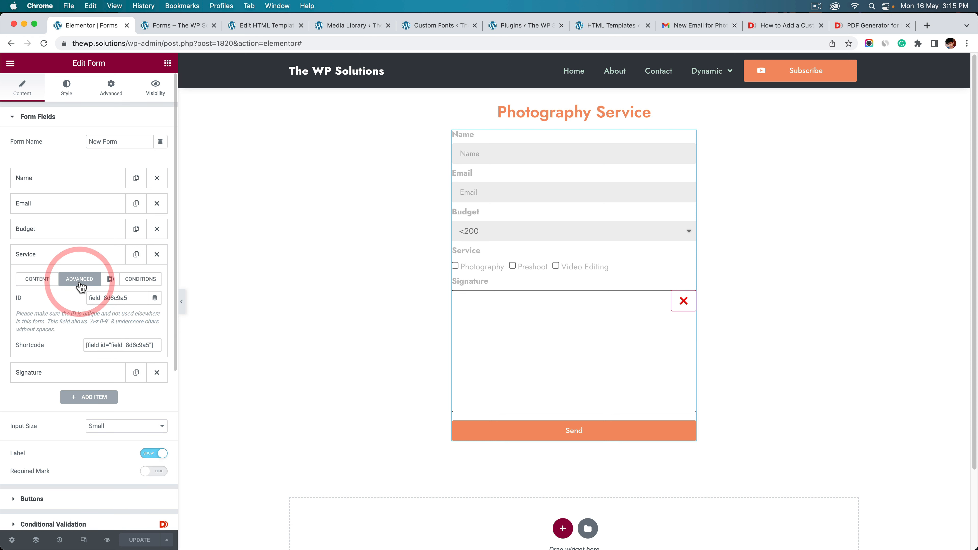
pyautogui.doubleClick(111, 297)
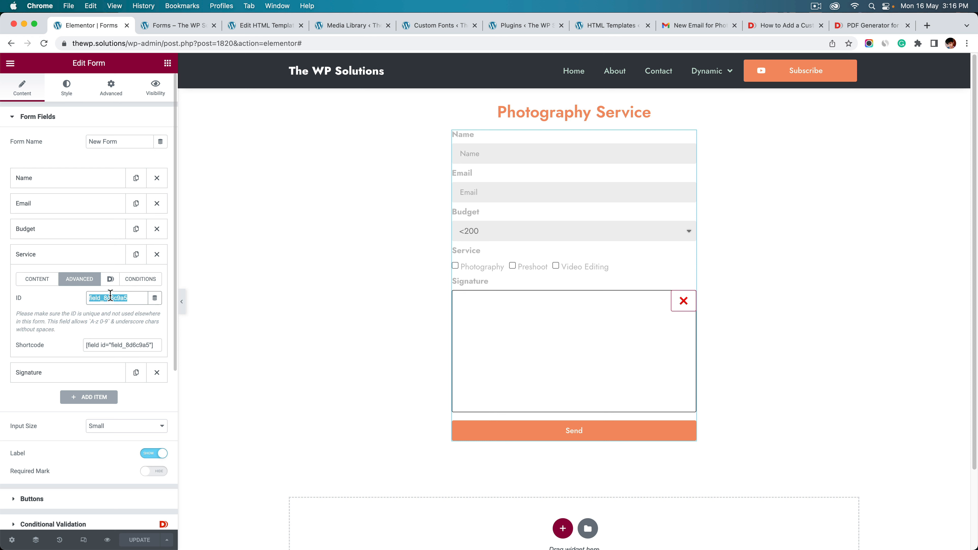
pyautogui.write('service')
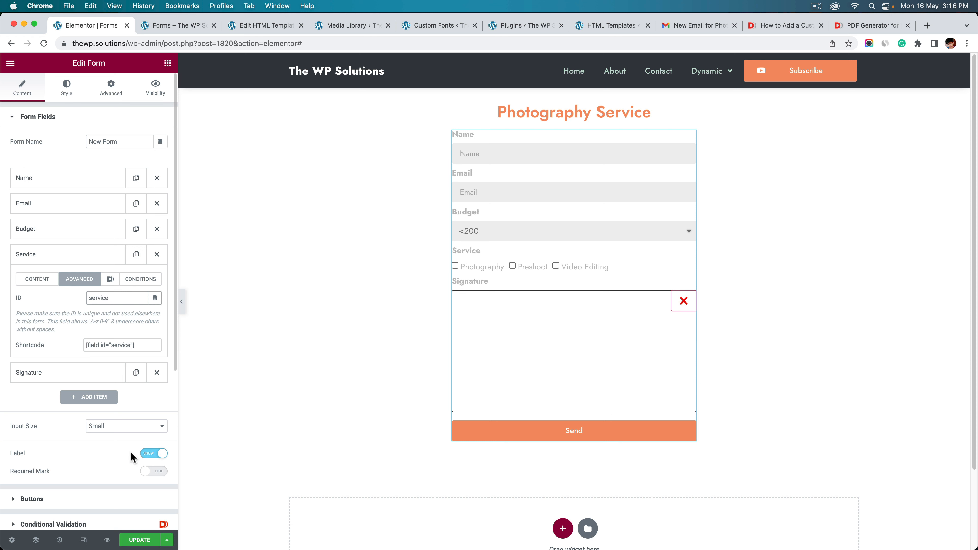
pyautogui.doubleClick(122, 296)
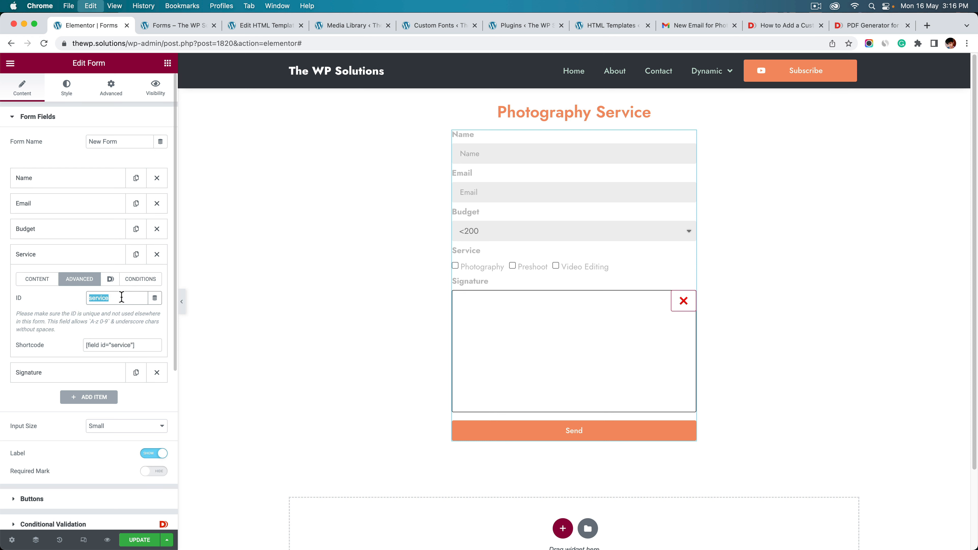
pyautogui.click(147, 398)
pyautogui.click(150, 541)
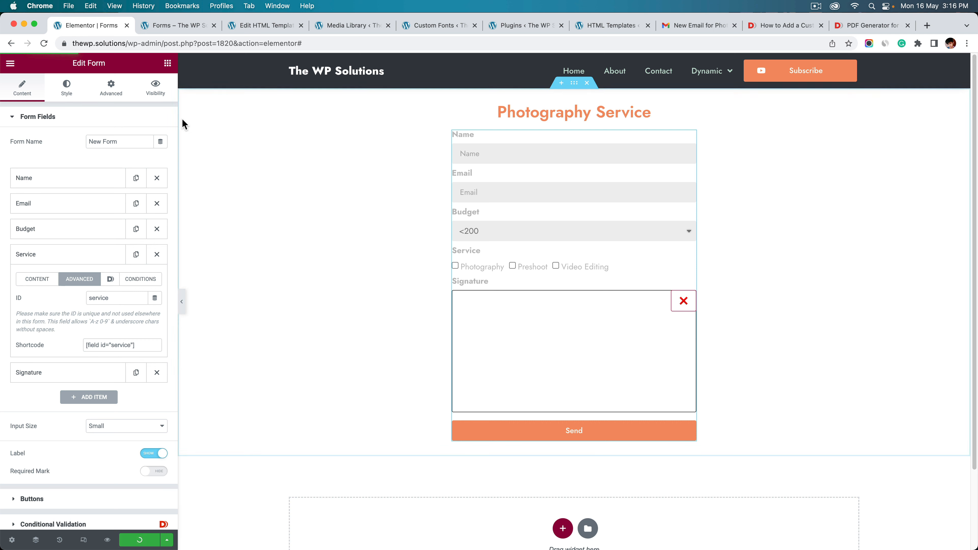
pyautogui.click(267, 26)
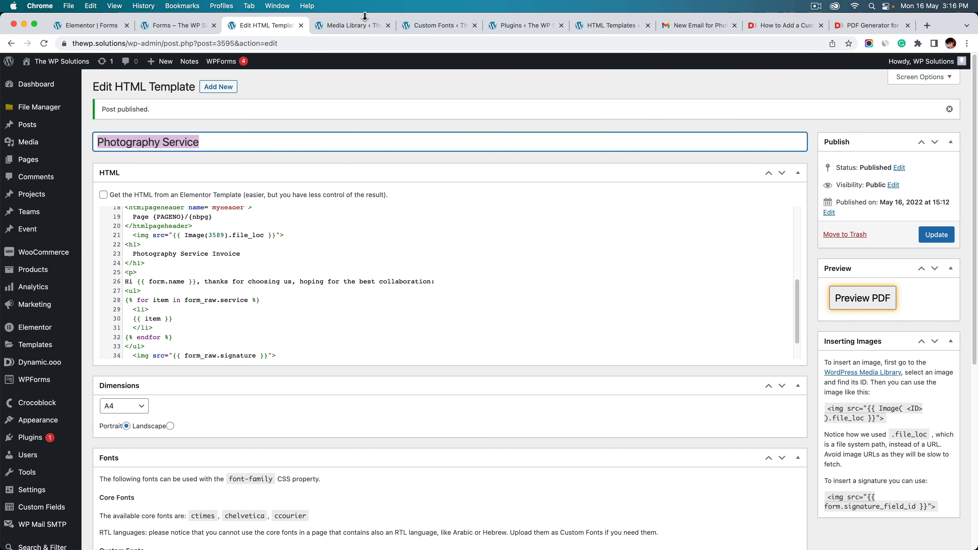
# Load the live /forms/ page without its preview parameters
pyautogui.click(356, 25)
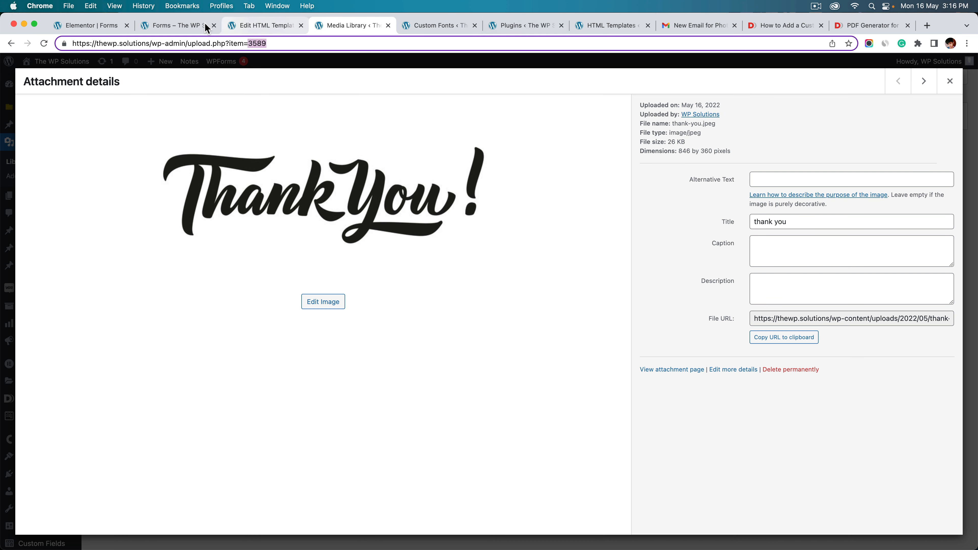
pyautogui.click(166, 25)
pyautogui.moveTo(149, 43); pyautogui.dragTo(471, 59)
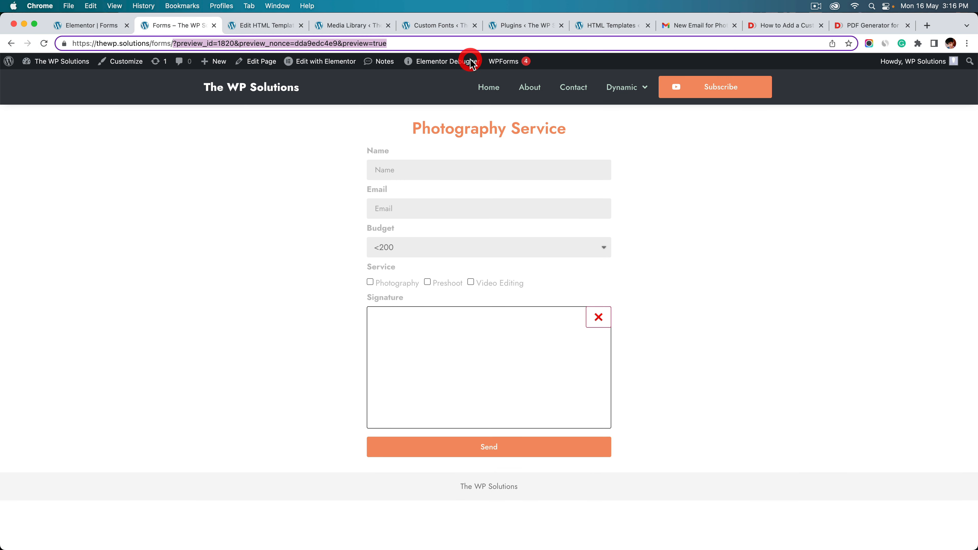
pyautogui.press('BackSpace')
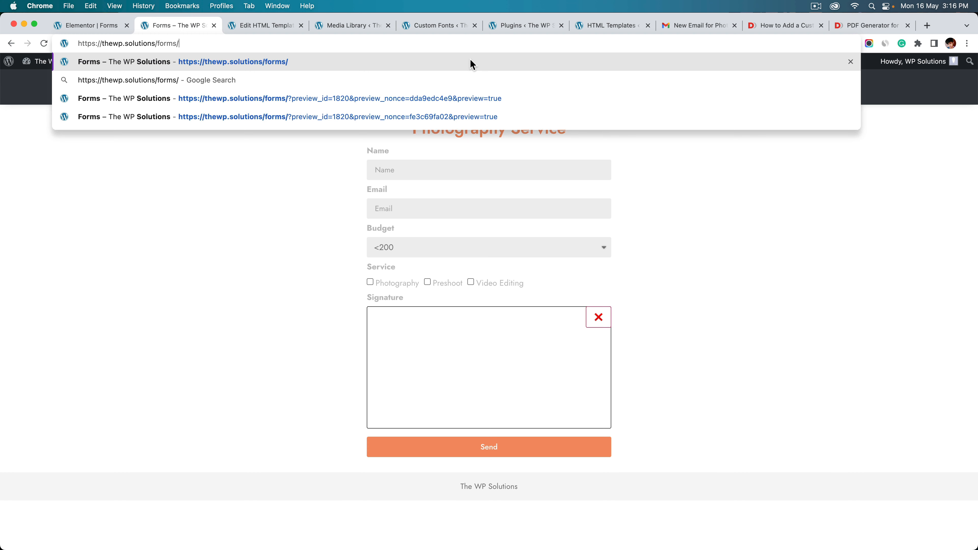
pyautogui.press('Return')
# Enter the customer's name and email, choose budget 200 - 500, and tick Preshoot and Photography
pyautogui.click(452, 170)
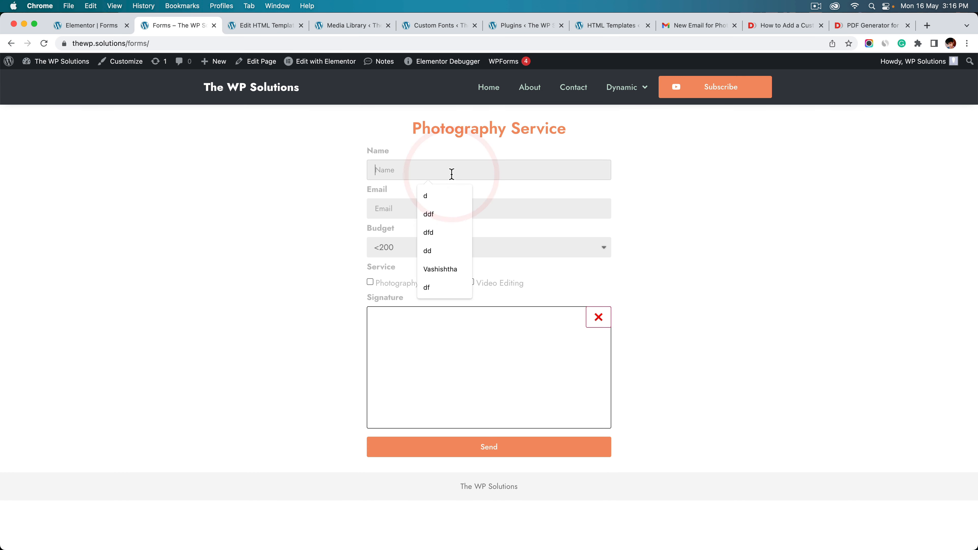
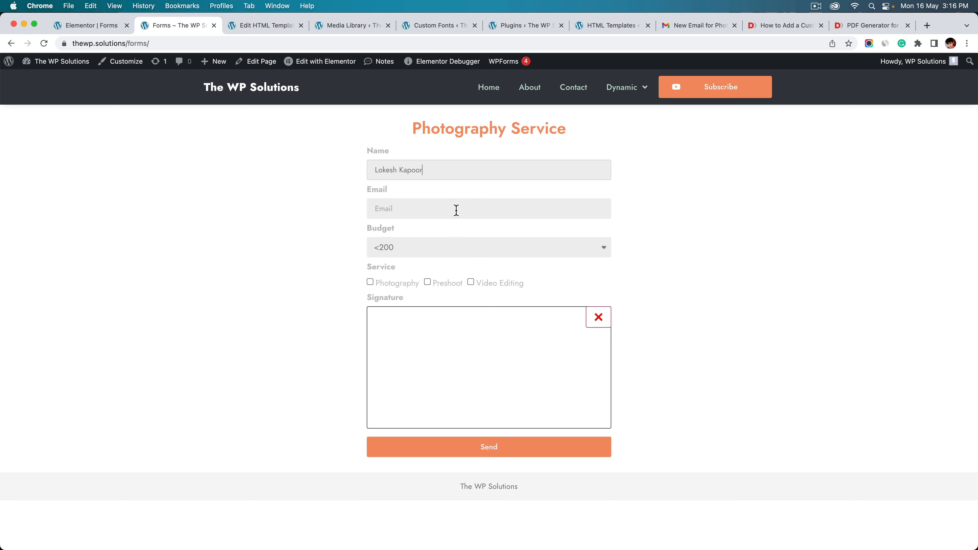
pyautogui.click(457, 210)
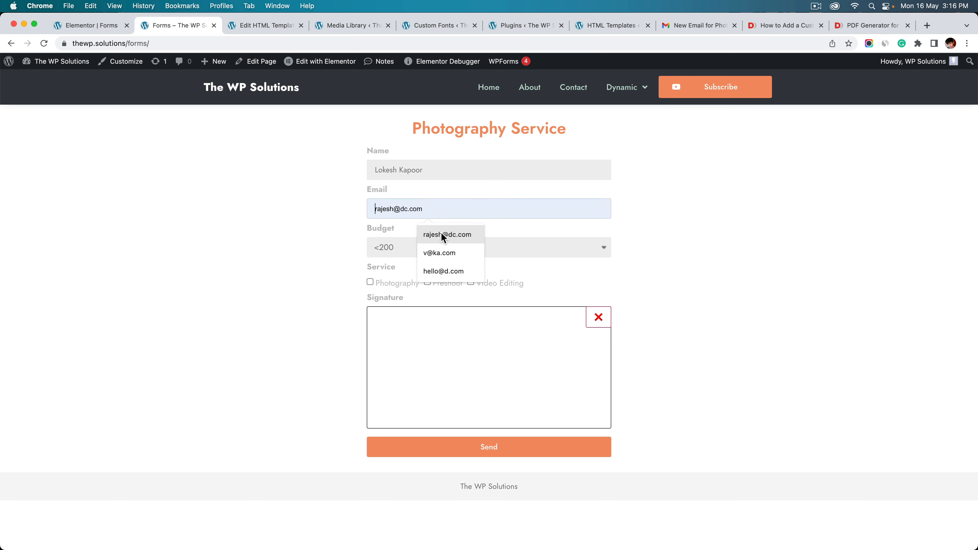
pyautogui.click(446, 264)
pyautogui.click(416, 248)
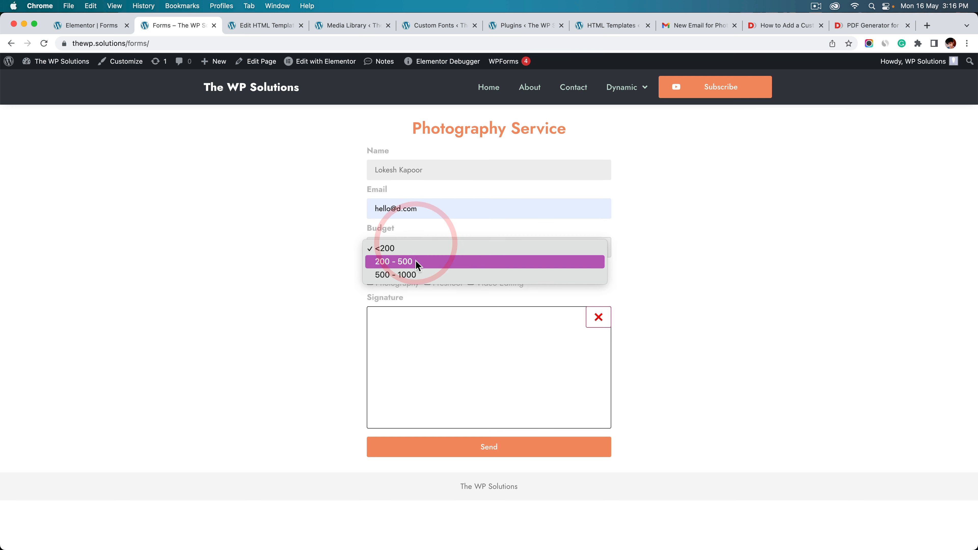
pyautogui.click(422, 272)
pyautogui.click(432, 247)
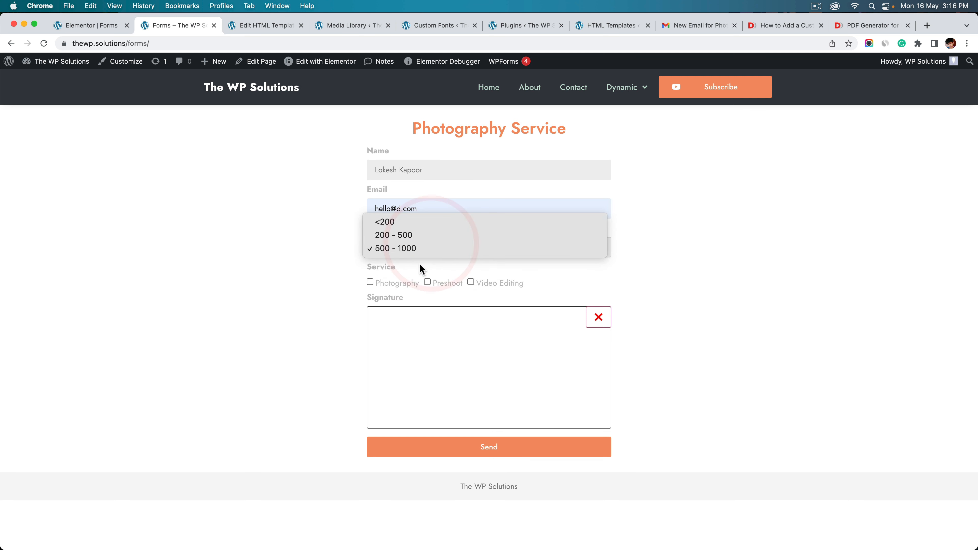
pyautogui.click(424, 234)
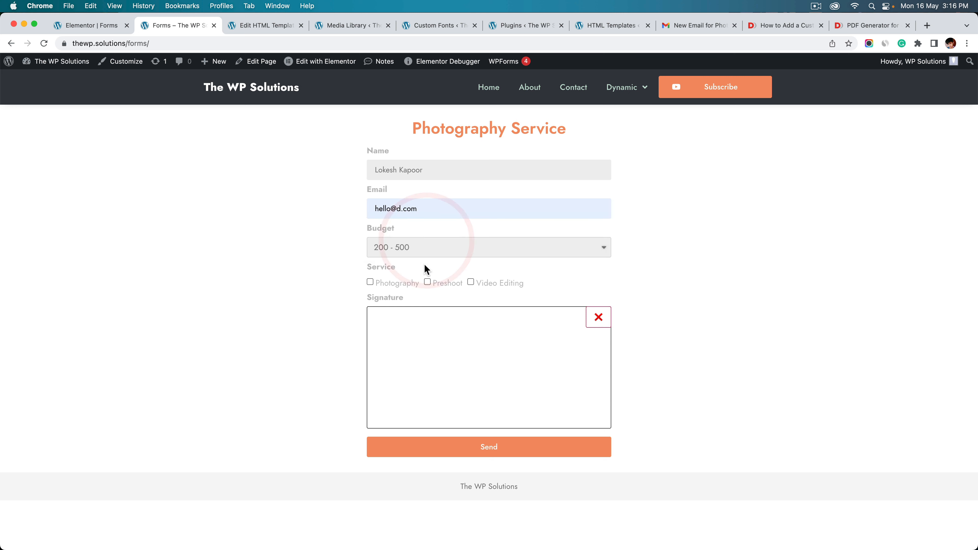
pyautogui.click(438, 283)
pyautogui.click(391, 285)
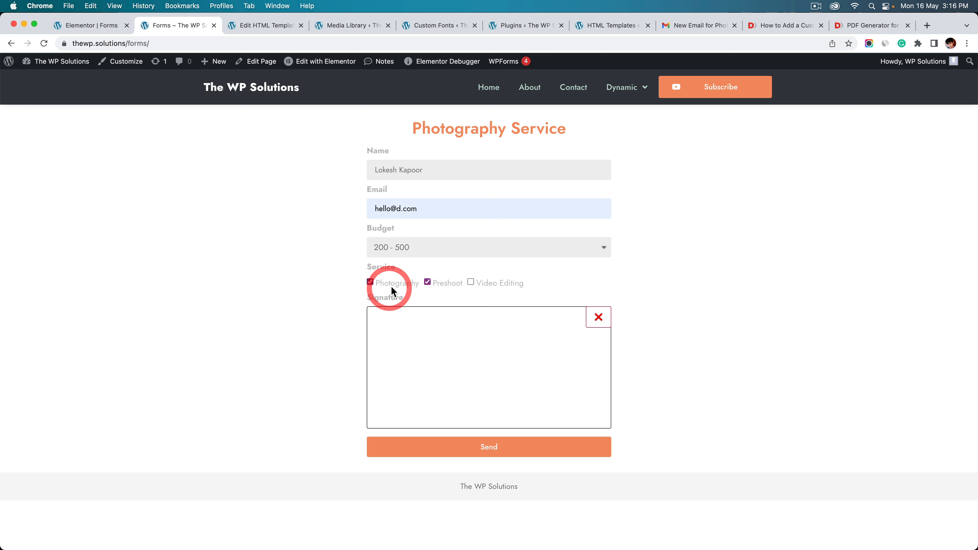
# Draw a signature and send the Photography Service form
pyautogui.moveTo(384, 349); pyautogui.dragTo(418, 370)
pyautogui.moveTo(429, 355)
pyautogui.mouseDown()
pyautogui.moveTo(433, 370)
pyautogui.moveTo(458, 356)
pyautogui.moveTo(511, 363)
pyautogui.mouseUp()
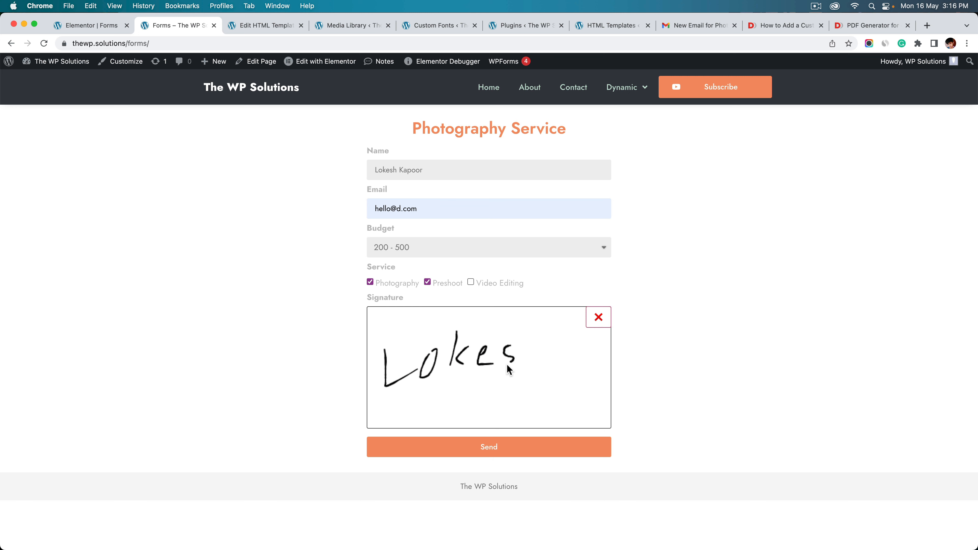
pyautogui.click(518, 454)
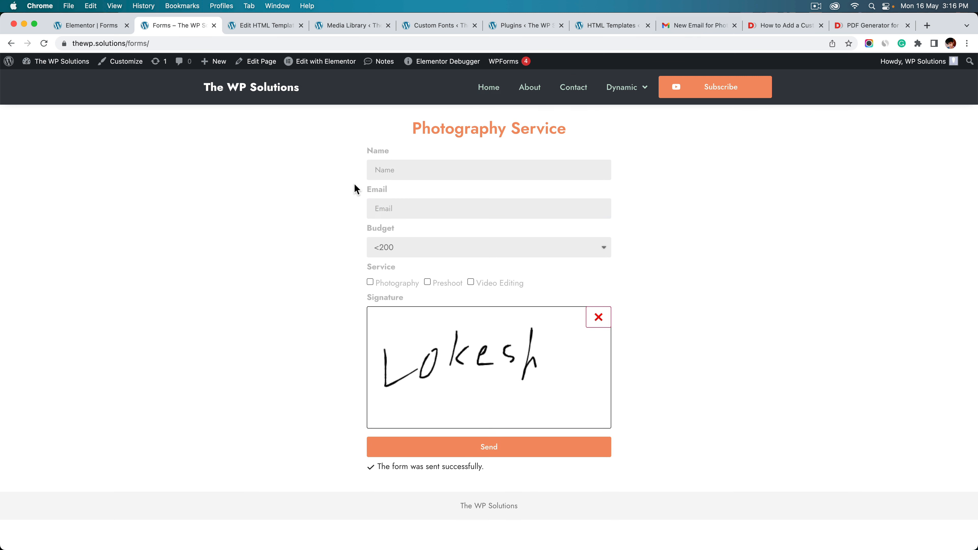
pyautogui.click(707, 26)
# Close the old invoice preview and reload the Gmail inbox
pyautogui.click(741, 201)
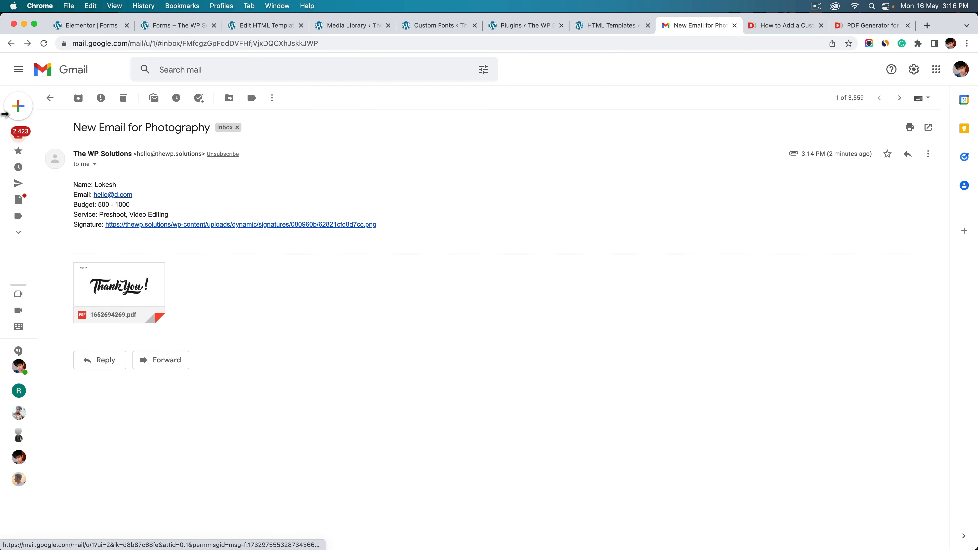
pyautogui.click(55, 102)
pyautogui.rightClick(450, 100)
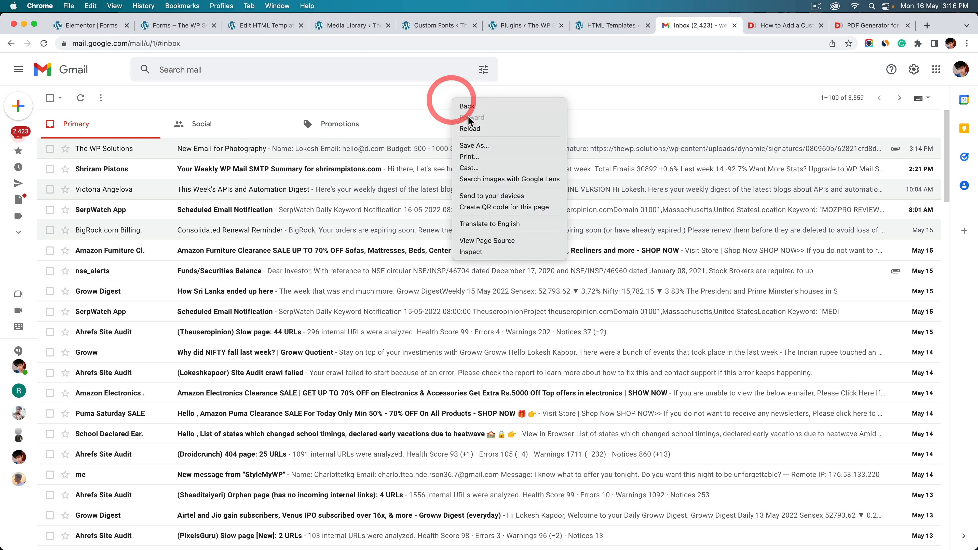
pyautogui.click(477, 130)
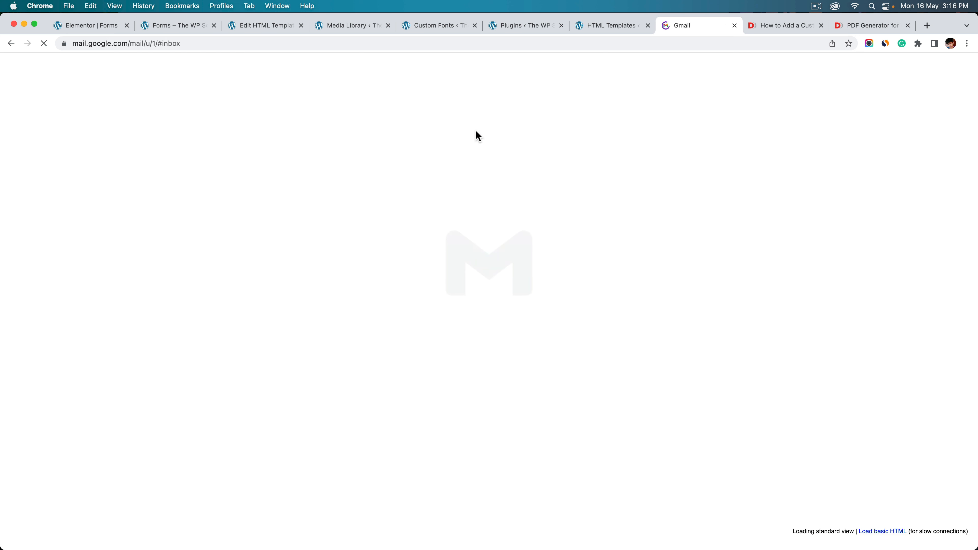
pyautogui.rightClick(531, 113)
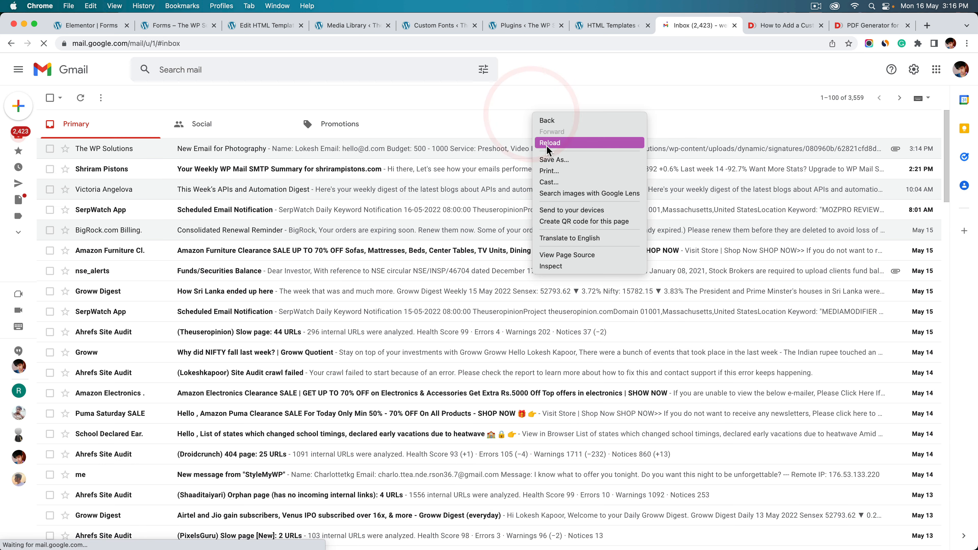
pyautogui.click(547, 146)
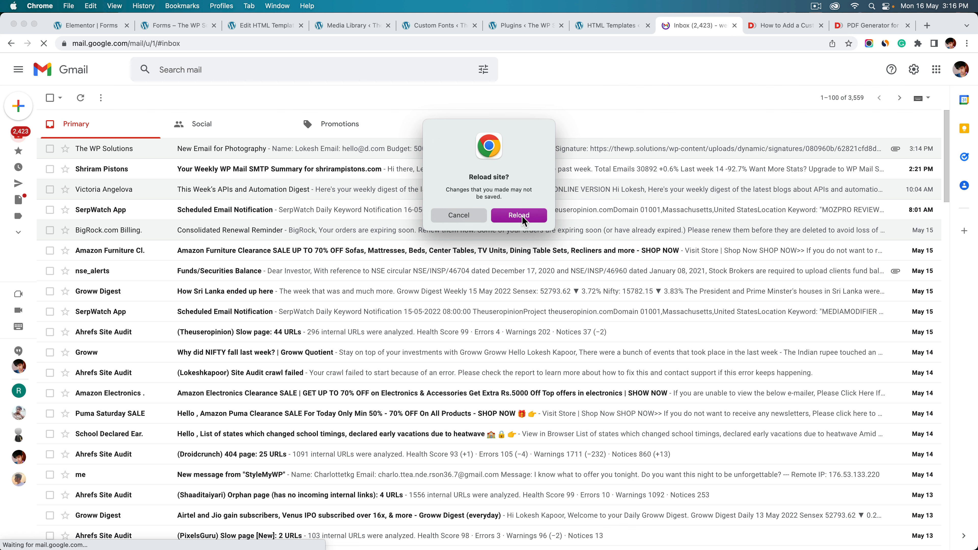
pyautogui.click(520, 215)
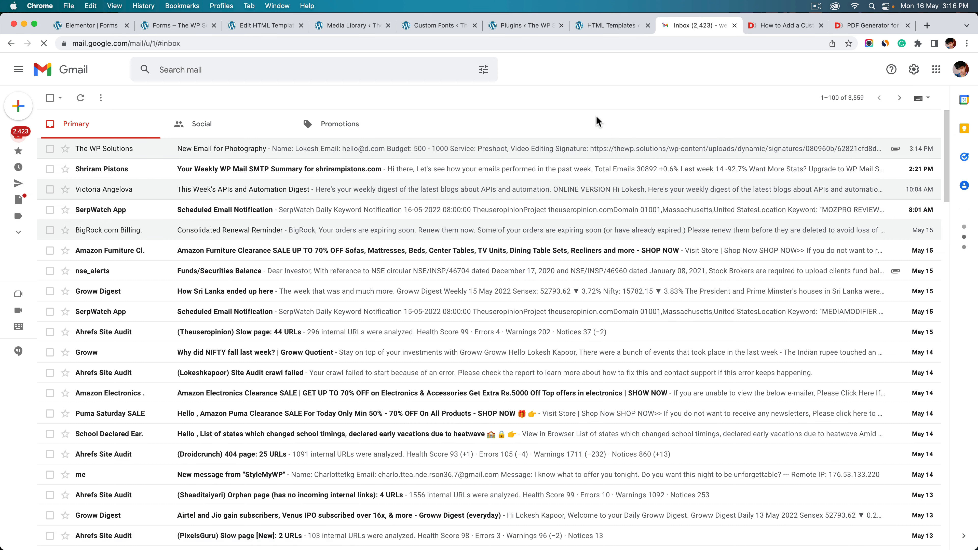
# Reload again, open the newest 'New Email for Photography' message and preview its PDF invoice
pyautogui.rightClick(596, 116)
pyautogui.click(596, 141)
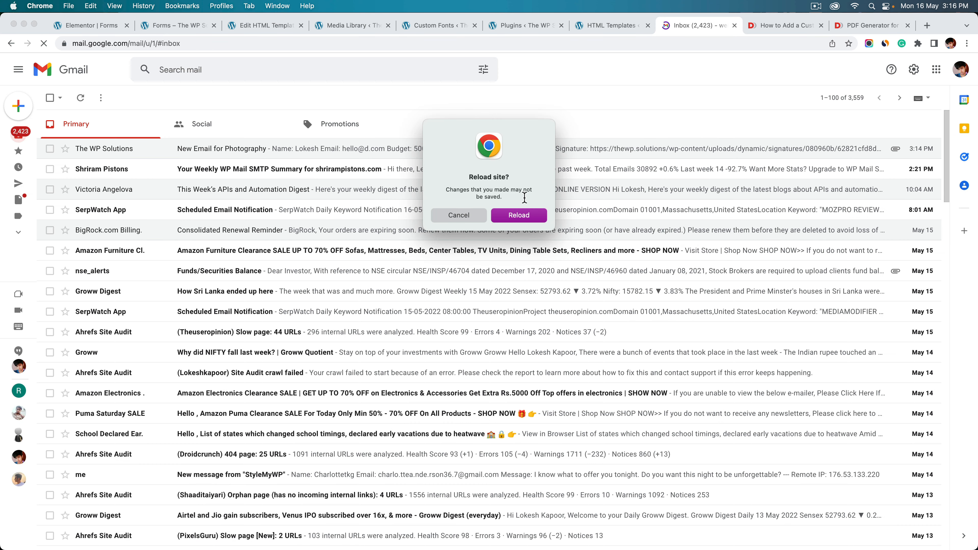
pyautogui.click(518, 214)
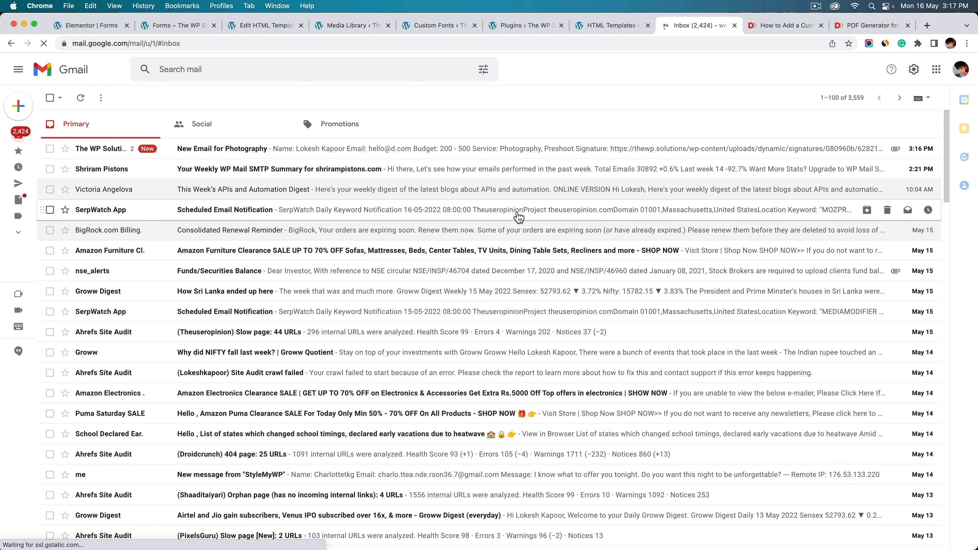
pyautogui.click(317, 156)
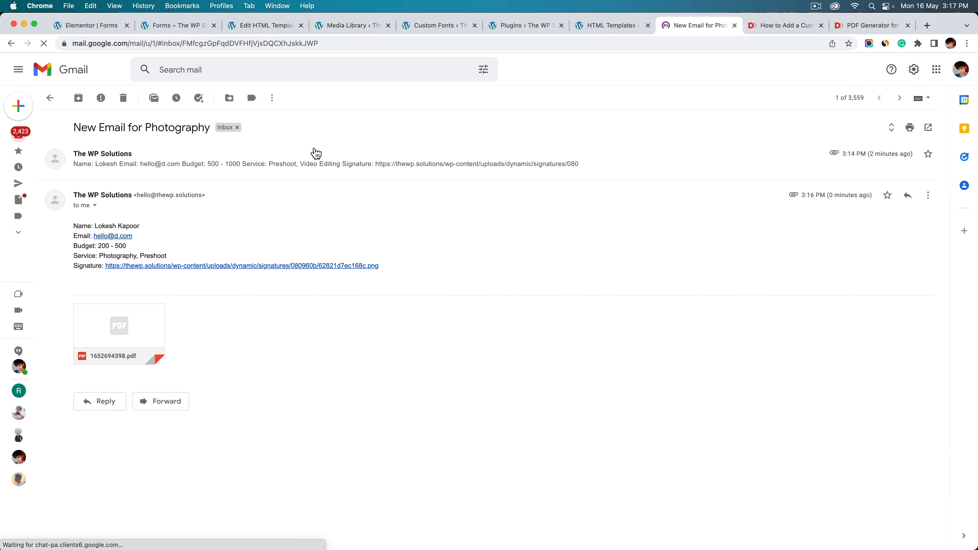
pyautogui.click(131, 333)
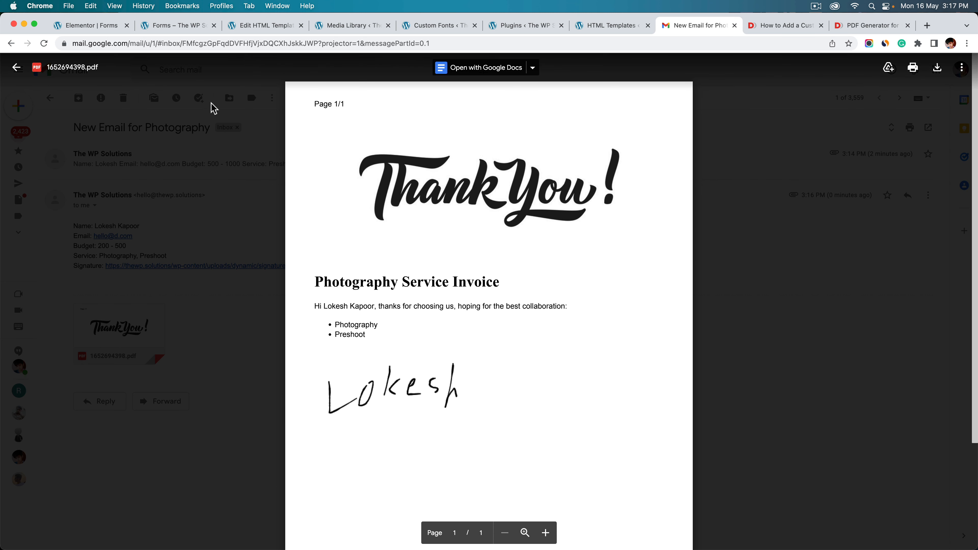
# Switch to the PDF Generator documentation and scroll to Having Multiple Columns
pyautogui.click(776, 26)
pyautogui.click(859, 27)
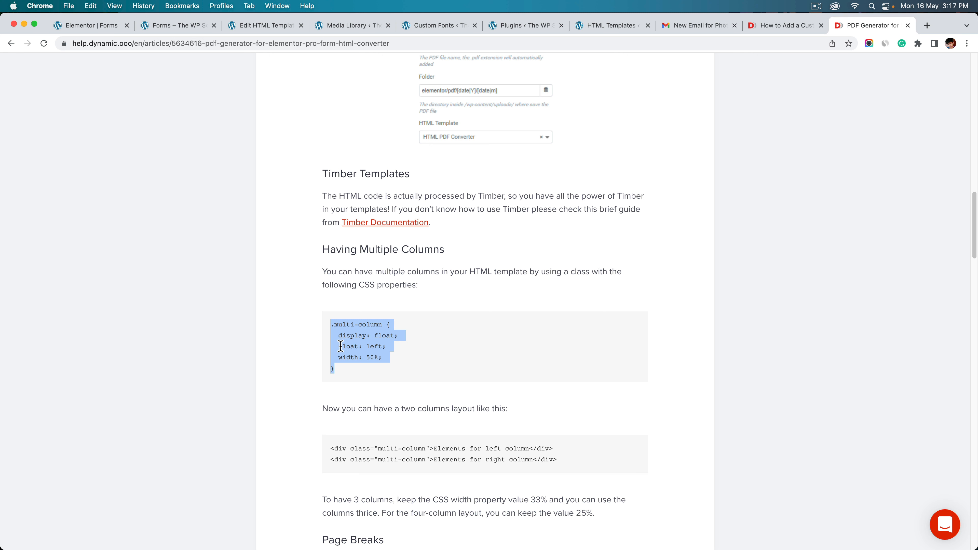
pyautogui.scroll(-1, 367, 345)
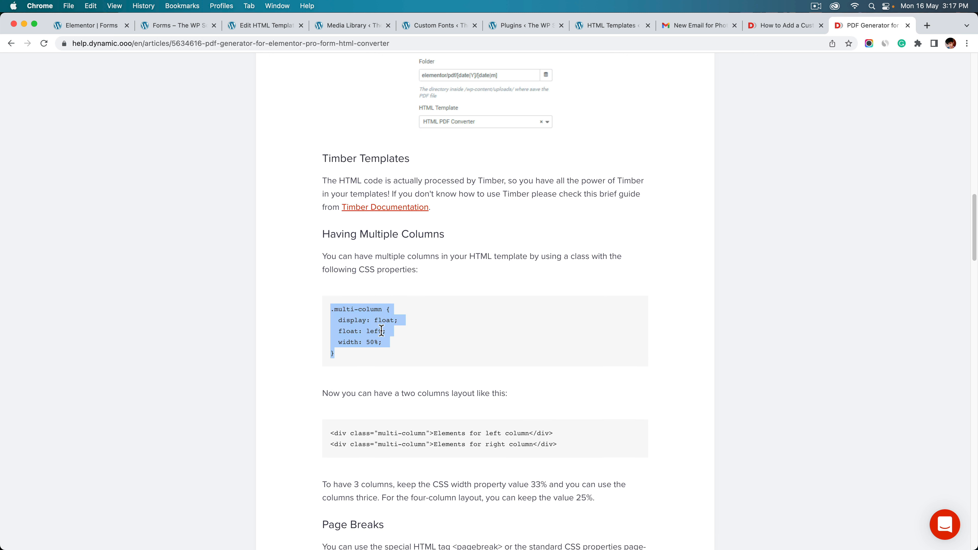
pyautogui.scroll(-5, 395, 293)
pyautogui.scroll(3, 383, 252)
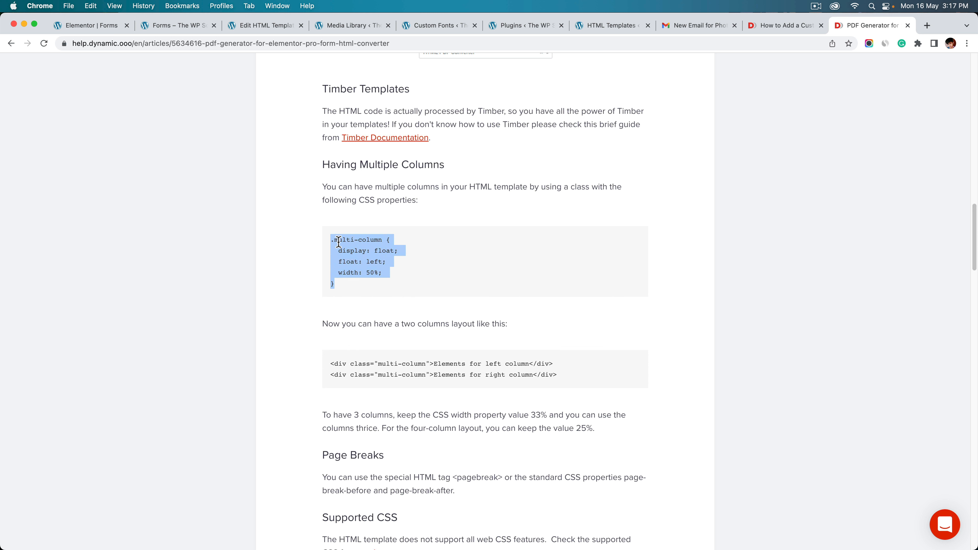
# Highlight the .multi-column CSS rule, its 50 width value, and the two-column HTML example
pyautogui.click(343, 251)
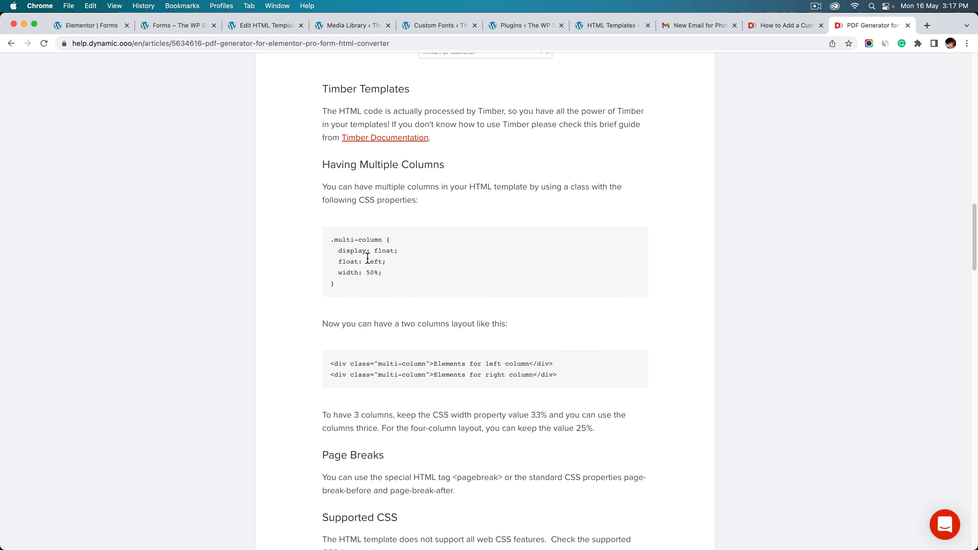
pyautogui.click(385, 272)
pyautogui.moveTo(338, 284); pyautogui.dragTo(330, 242)
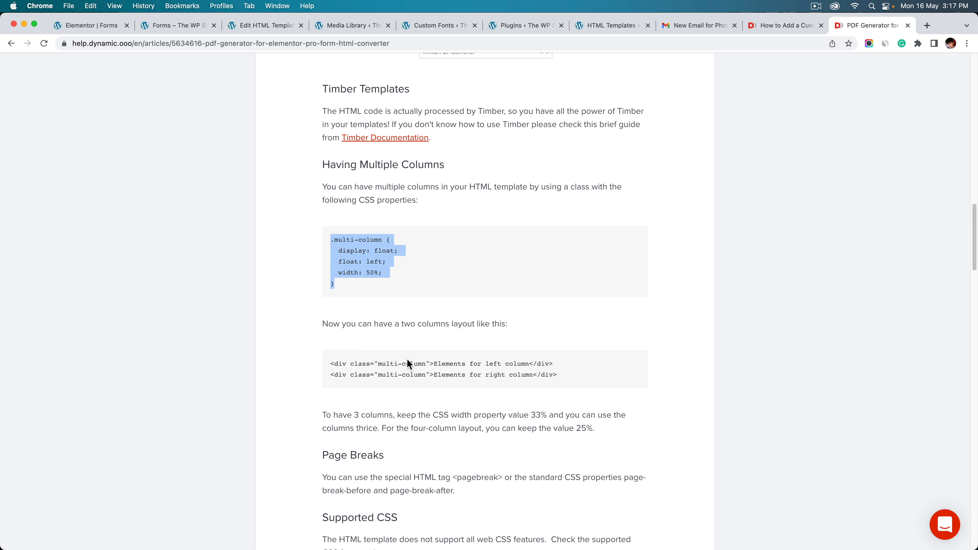
pyautogui.moveTo(378, 364); pyautogui.dragTo(426, 364)
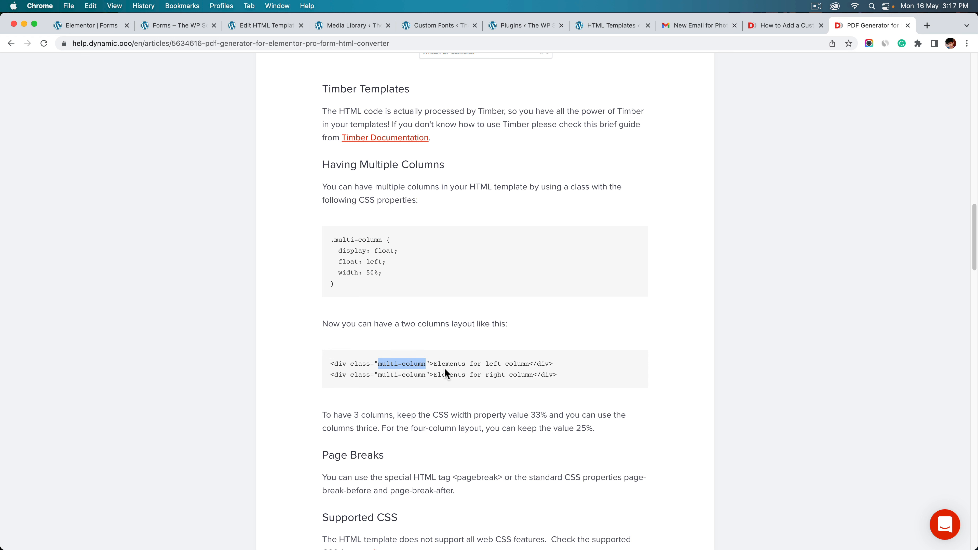
pyautogui.click(435, 364)
pyautogui.moveTo(436, 364); pyautogui.dragTo(530, 364)
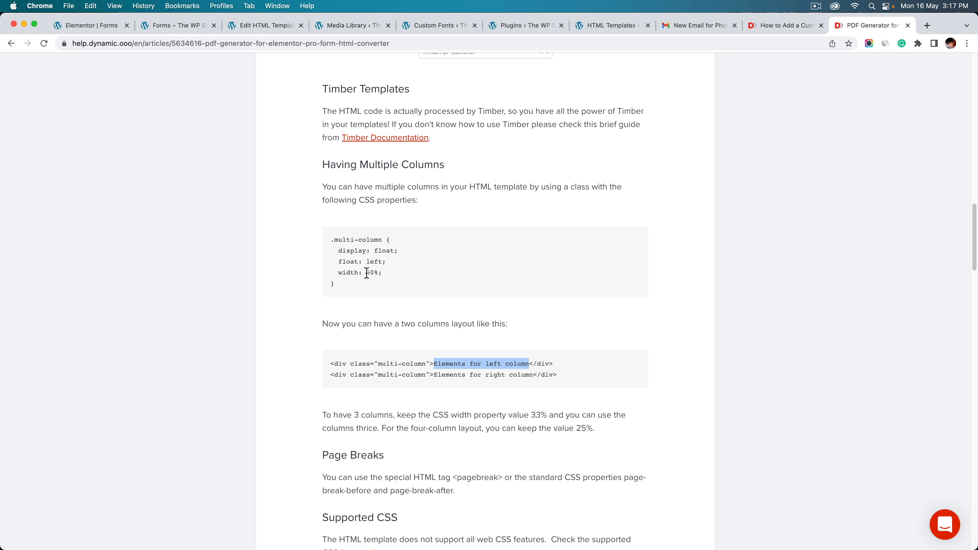
pyautogui.moveTo(366, 273); pyautogui.dragTo(375, 272)
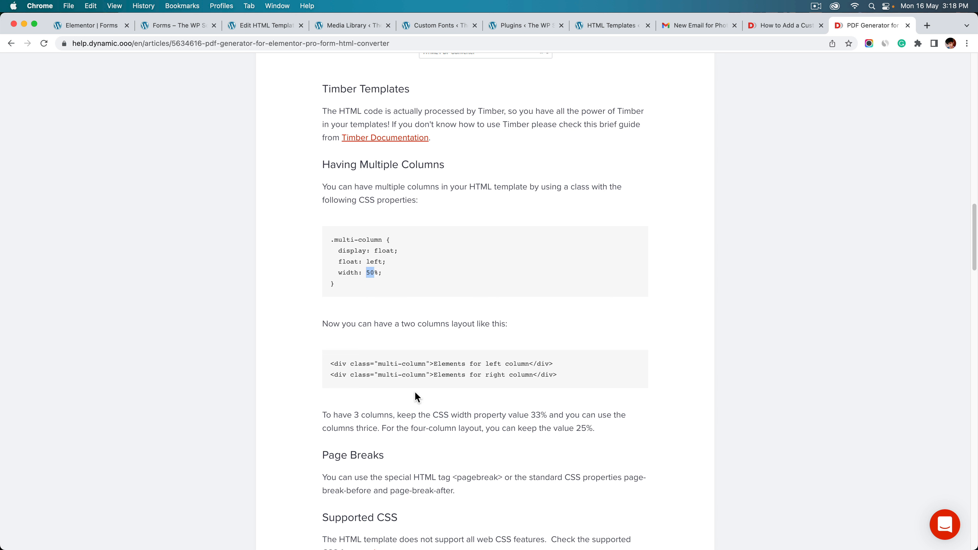
# Scroll to Using ACF Fields and highlight the {{ post.my_acf_field }} syntax
pyautogui.scroll(-3, 421, 339)
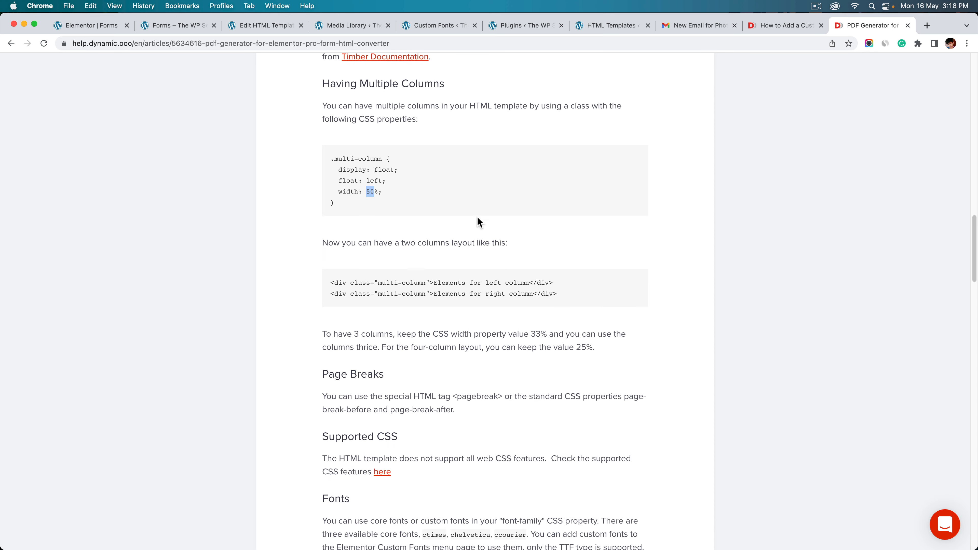
pyautogui.scroll(-15, 430, 297)
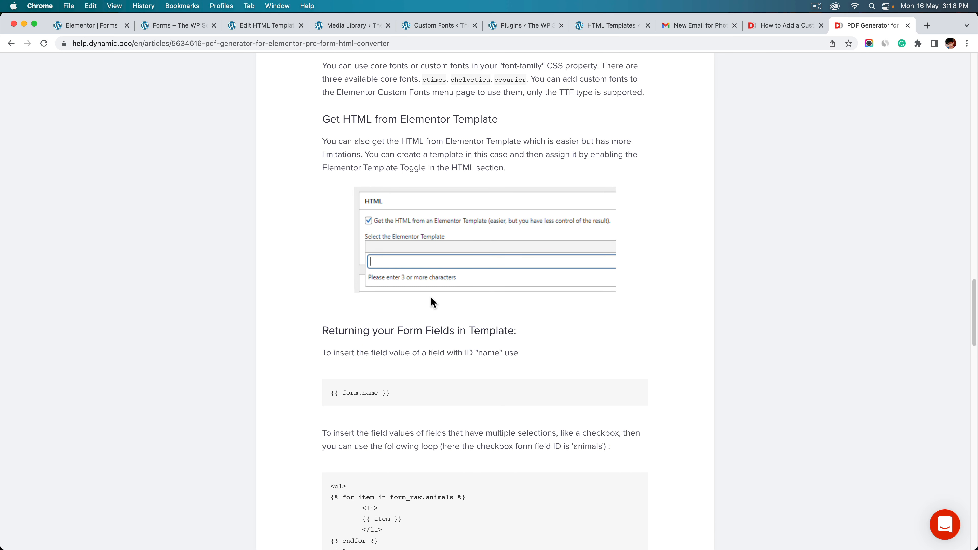
pyautogui.scroll(-6, 432, 298)
pyautogui.scroll(-6, 432, 301)
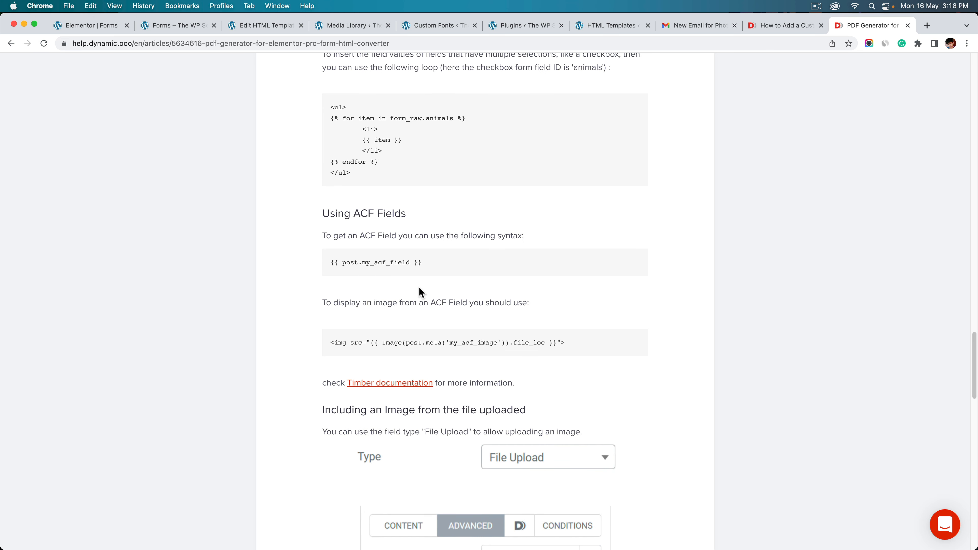
pyautogui.moveTo(358, 215); pyautogui.dragTo(406, 213)
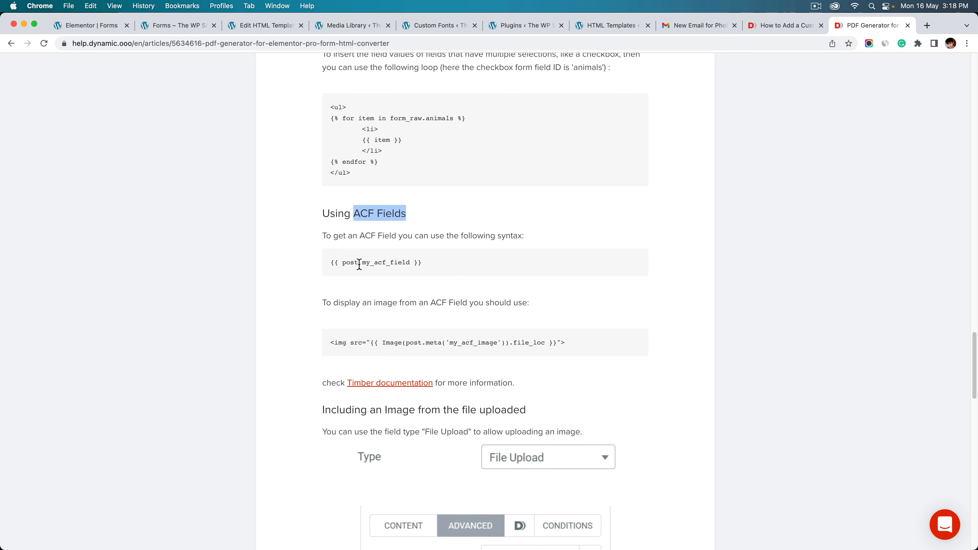
pyautogui.moveTo(359, 265); pyautogui.dragTo(348, 263)
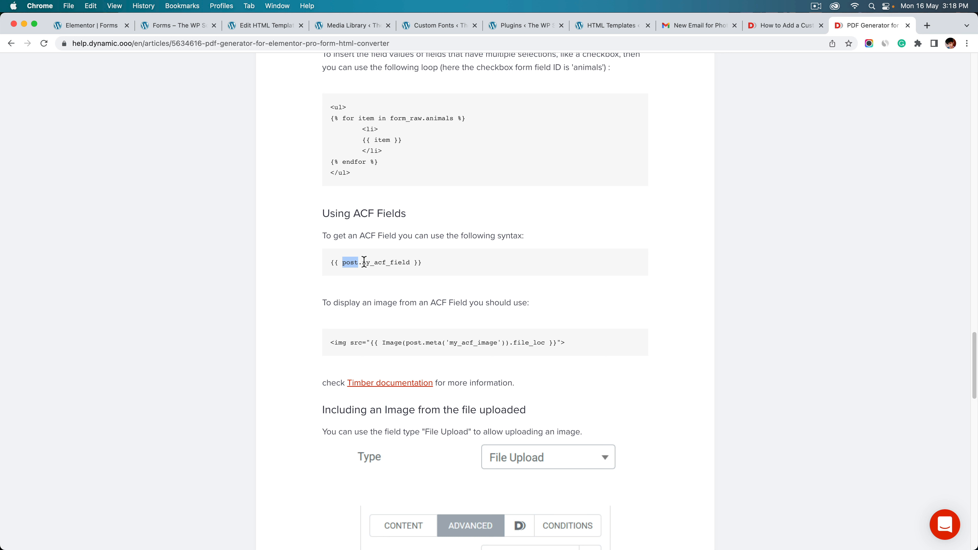
pyautogui.moveTo(363, 263); pyautogui.dragTo(412, 262)
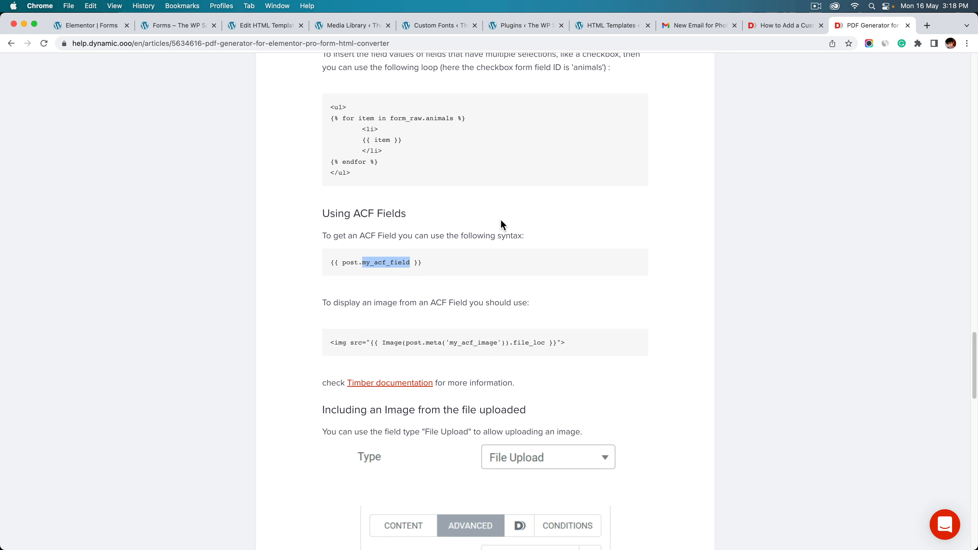
# Scroll on and highlight the my_acf_image code example line
pyautogui.scroll(-1, 501, 225)
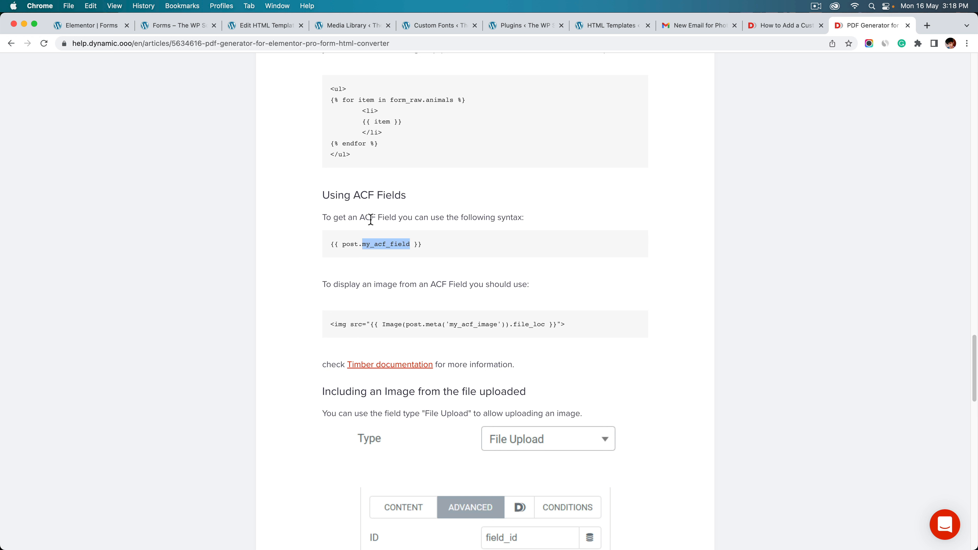
pyautogui.scroll(-3, 388, 251)
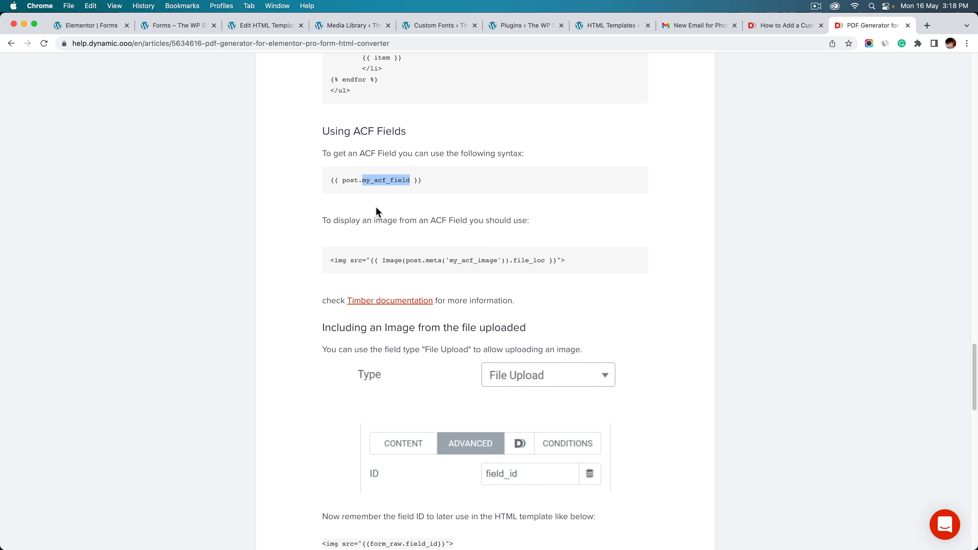
pyautogui.scroll(-1, 338, 233)
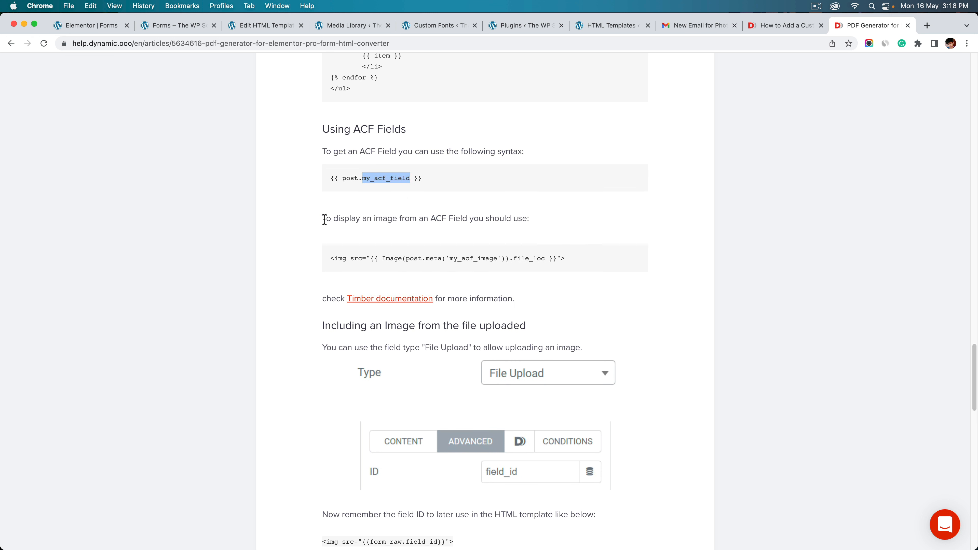
pyautogui.moveTo(324, 218); pyautogui.dragTo(551, 221)
pyautogui.scroll(-1, 538, 224)
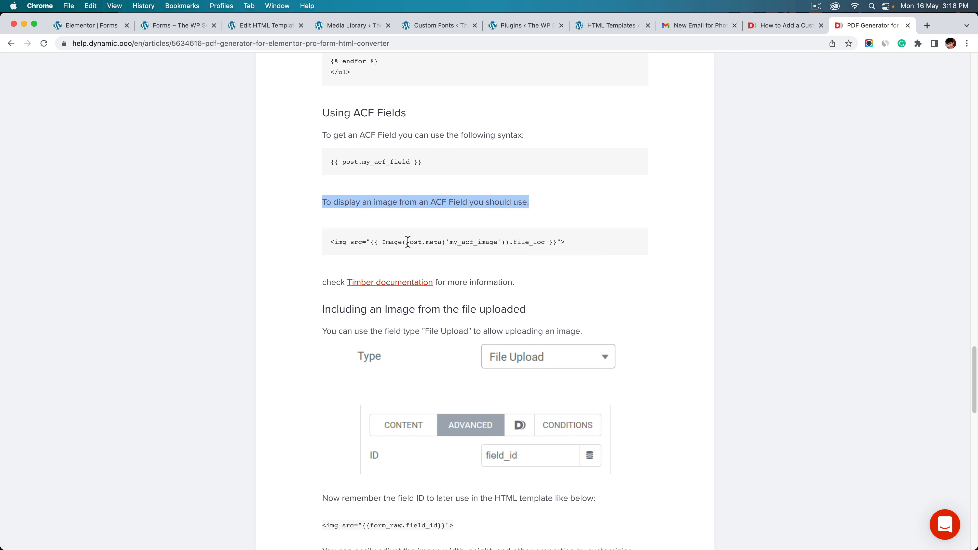
pyautogui.moveTo(407, 242); pyautogui.dragTo(498, 243)
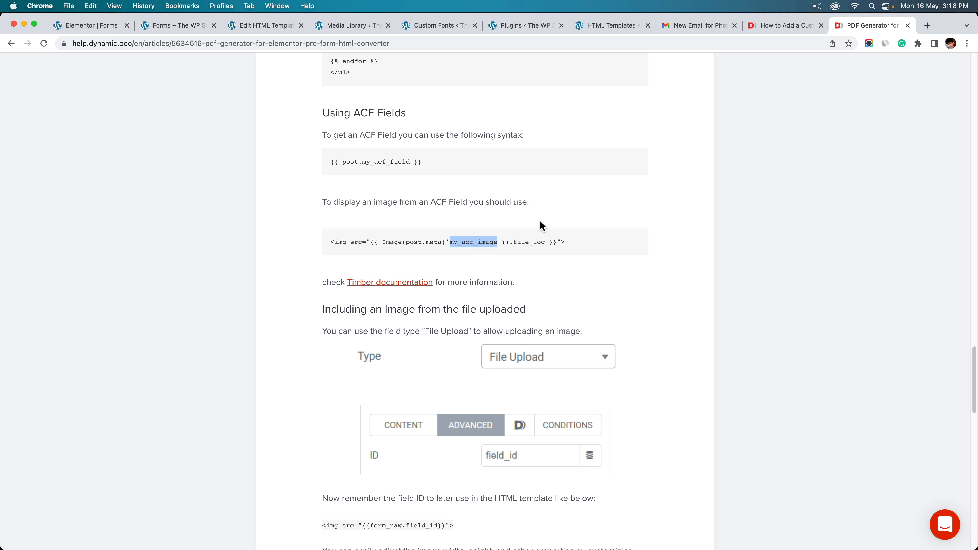
pyautogui.moveTo(574, 242); pyautogui.dragTo(343, 243)
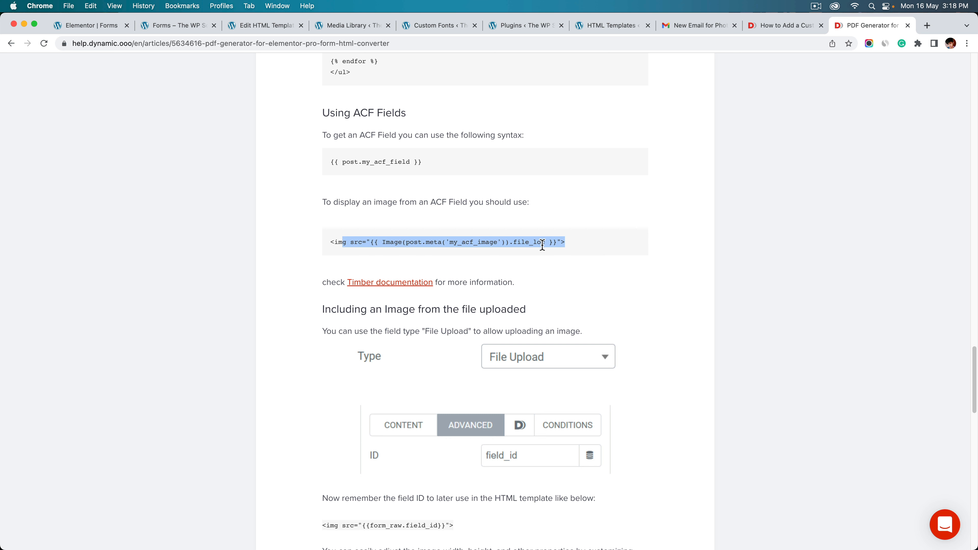
pyautogui.click(578, 244)
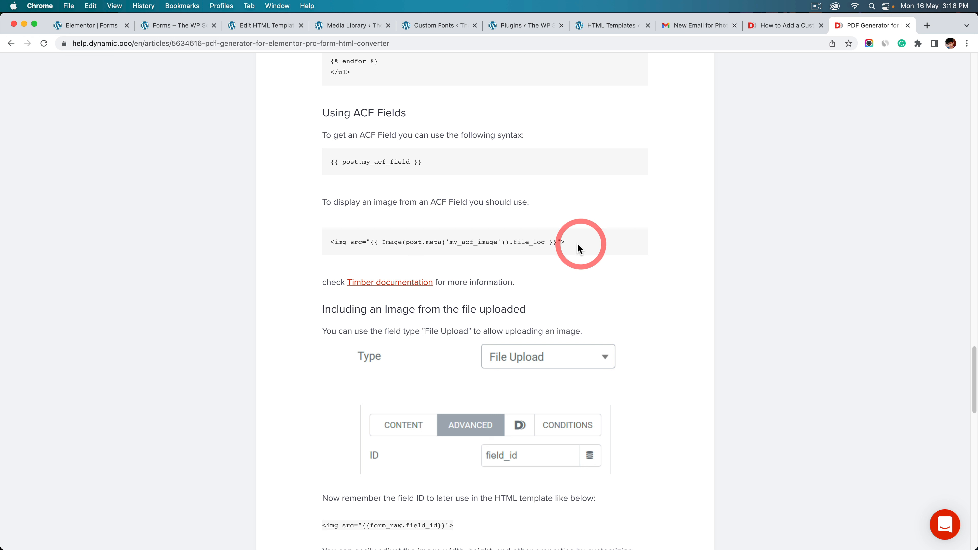
pyautogui.scroll(-5, 436, 252)
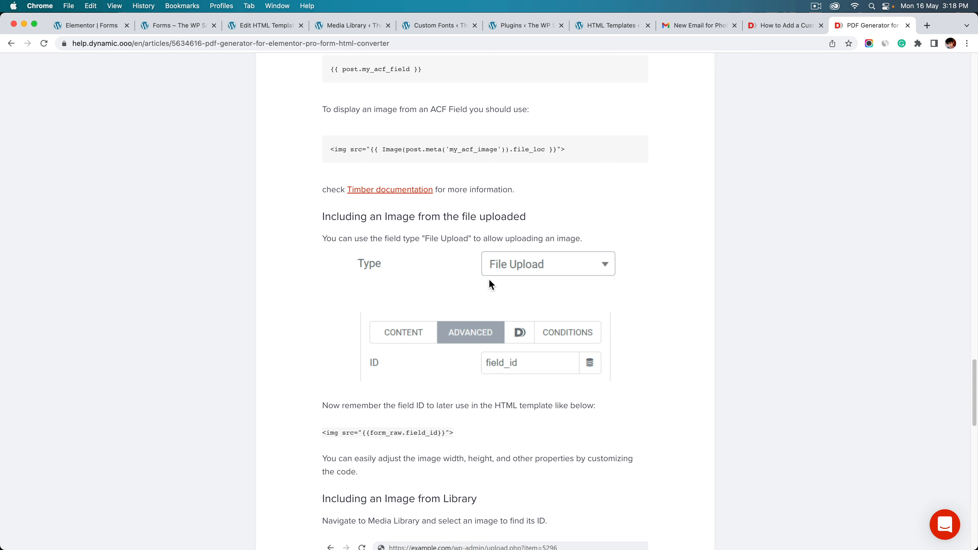
pyautogui.scroll(-4, 516, 291)
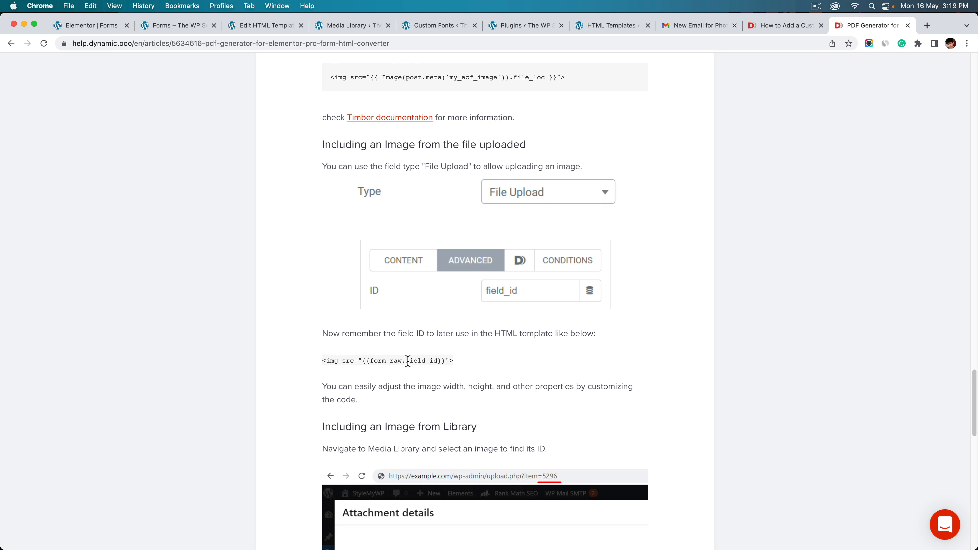
pyautogui.moveTo(408, 361); pyautogui.dragTo(438, 361)
pyautogui.click(439, 361)
pyautogui.moveTo(466, 361); pyautogui.dragTo(323, 361)
pyautogui.scroll(-5, 441, 369)
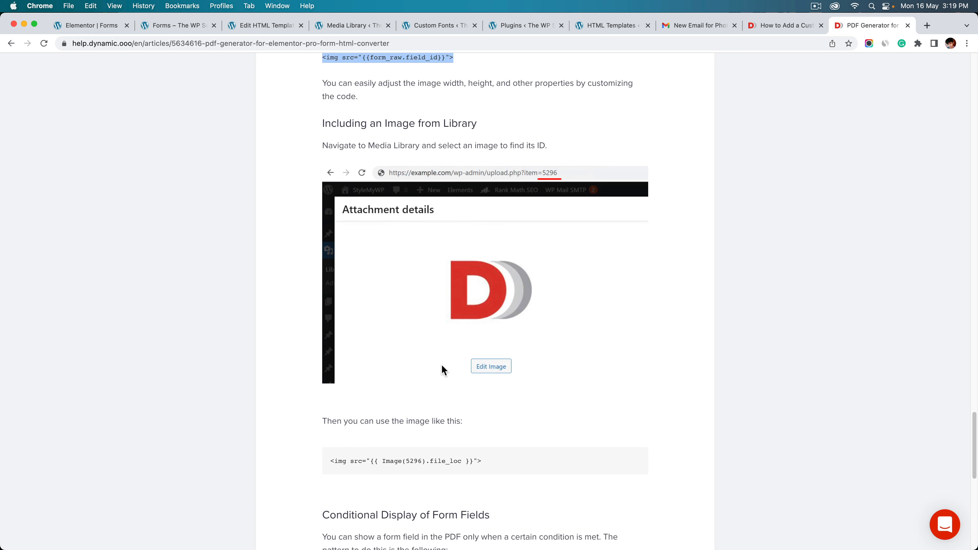
pyautogui.scroll(-5, 444, 369)
pyautogui.scroll(3, 443, 366)
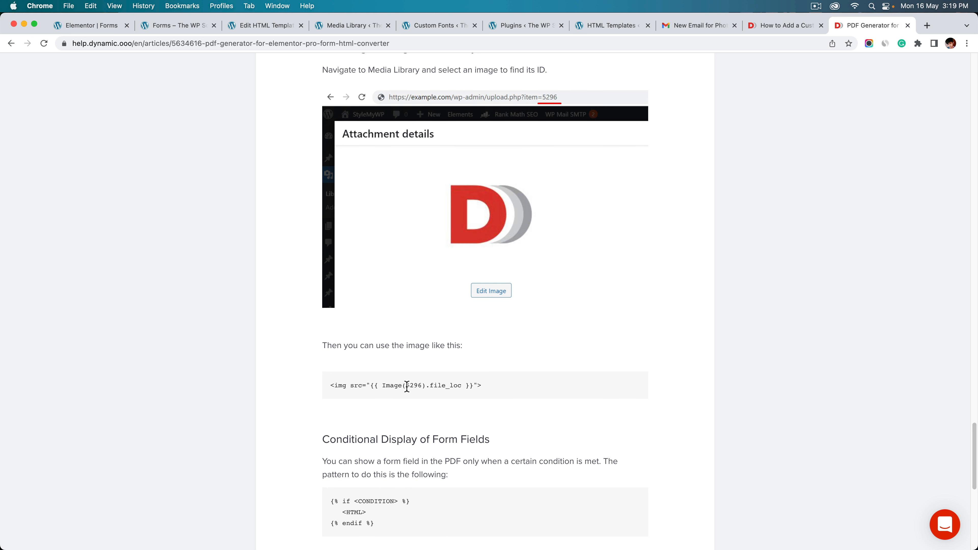
pyautogui.moveTo(407, 385)
pyautogui.mouseDown()
pyautogui.moveTo(433, 384)
pyautogui.moveTo(422, 384)
pyautogui.mouseUp()
pyautogui.moveTo(487, 391); pyautogui.dragTo(350, 390)
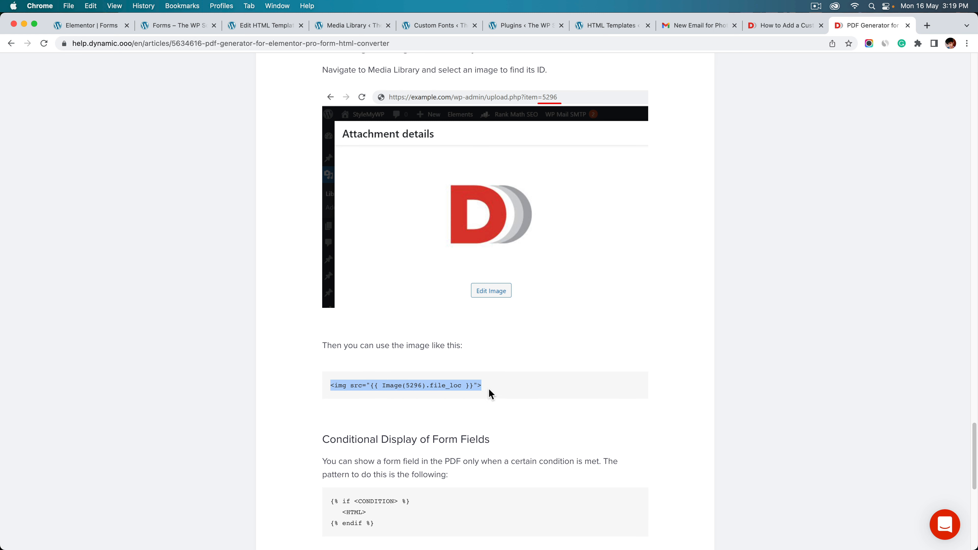
pyautogui.scroll(-5, 522, 396)
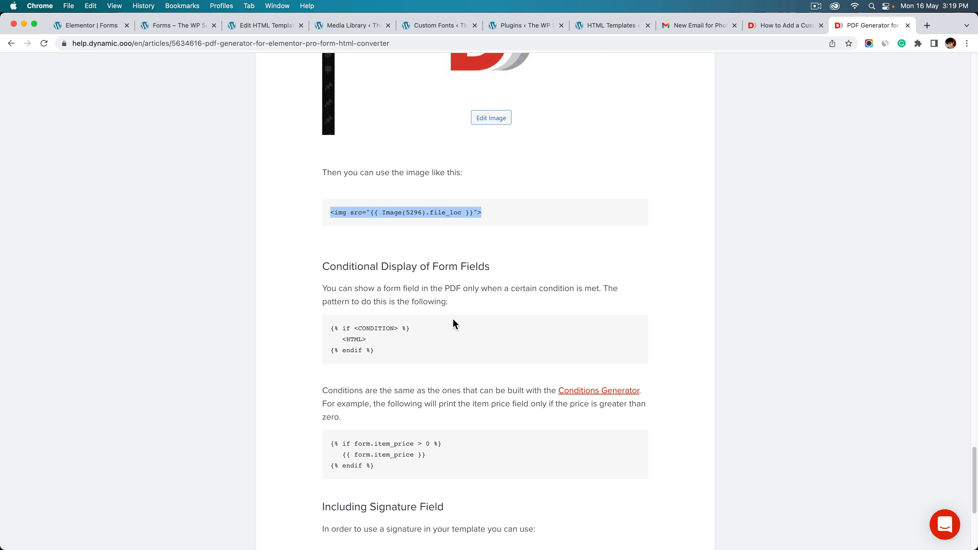
pyautogui.moveTo(367, 339); pyautogui.dragTo(342, 339)
pyautogui.click(537, 212)
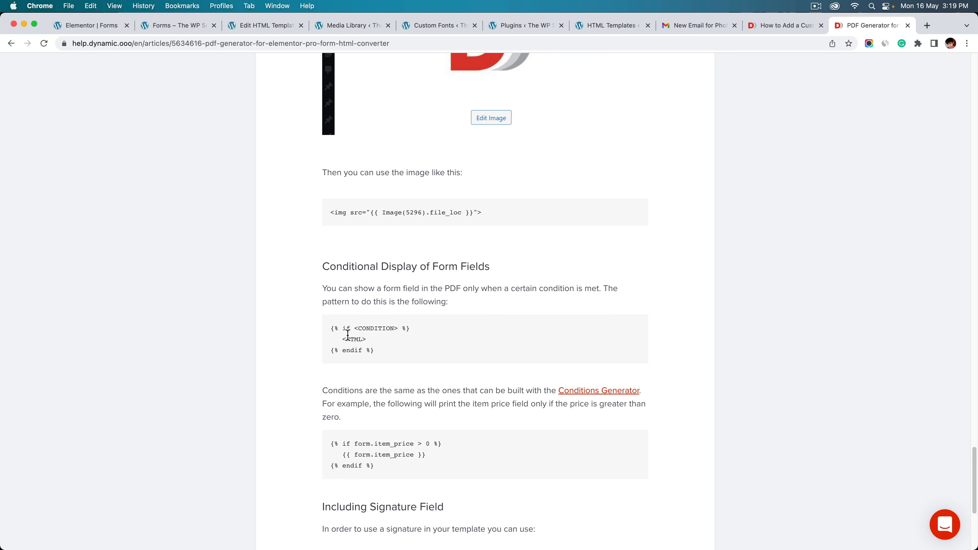
pyautogui.moveTo(355, 329); pyautogui.dragTo(399, 329)
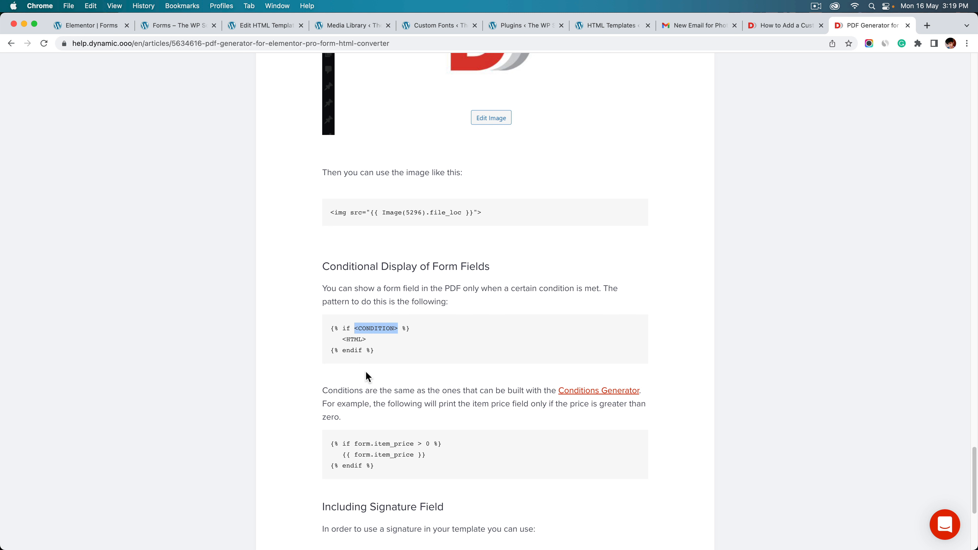
pyautogui.click(345, 339)
pyautogui.click(367, 339)
pyautogui.moveTo(366, 339); pyautogui.dragTo(343, 335)
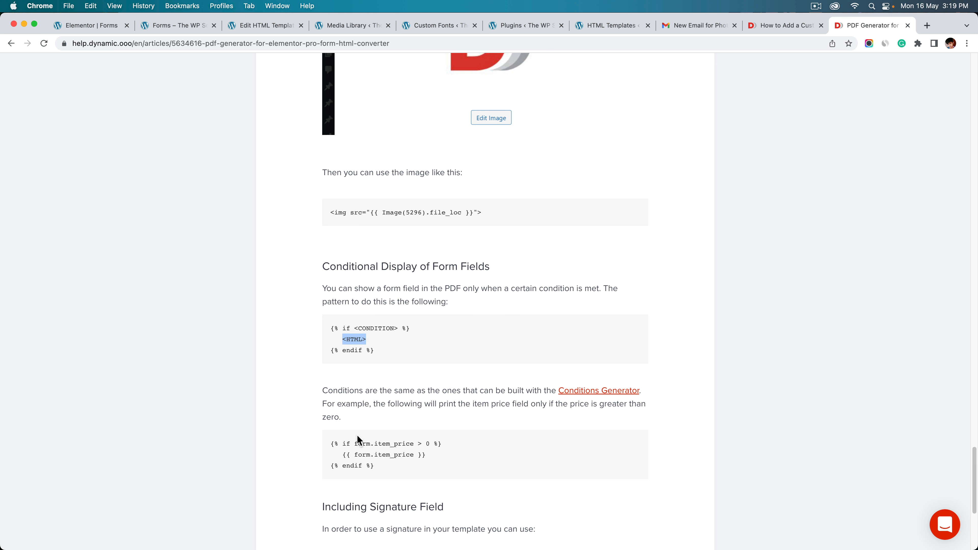
pyautogui.moveTo(355, 443); pyautogui.dragTo(415, 443)
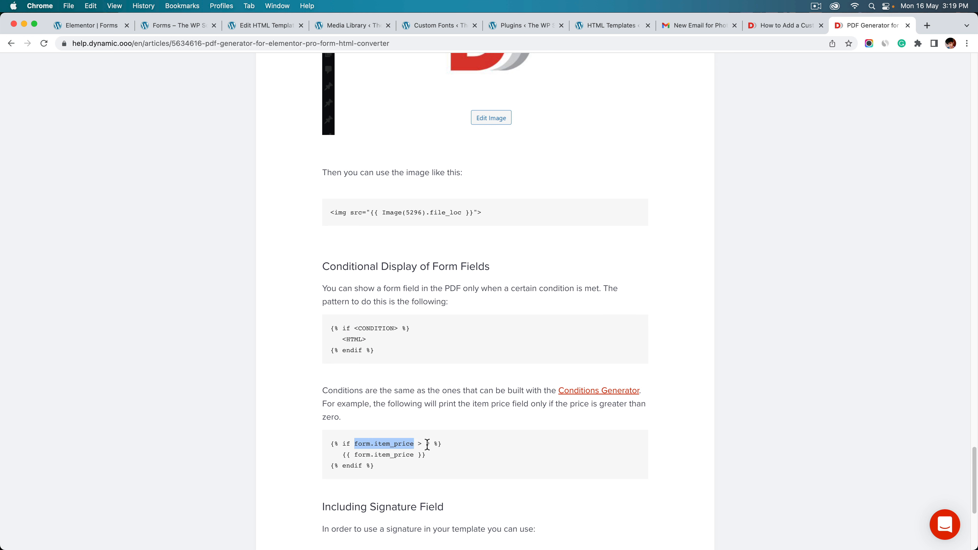
pyautogui.moveTo(332, 454); pyautogui.dragTo(430, 455)
pyautogui.scroll(-6, 458, 388)
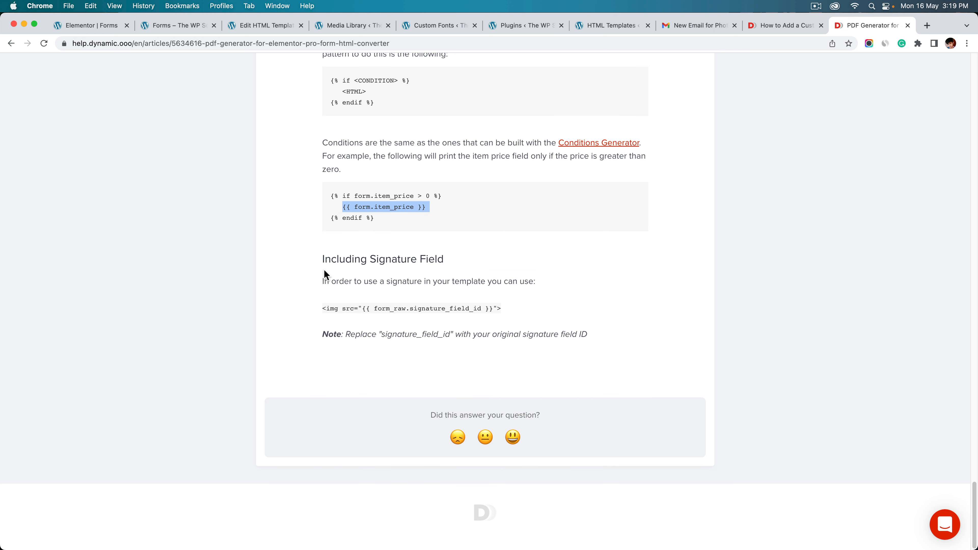
pyautogui.click(527, 312)
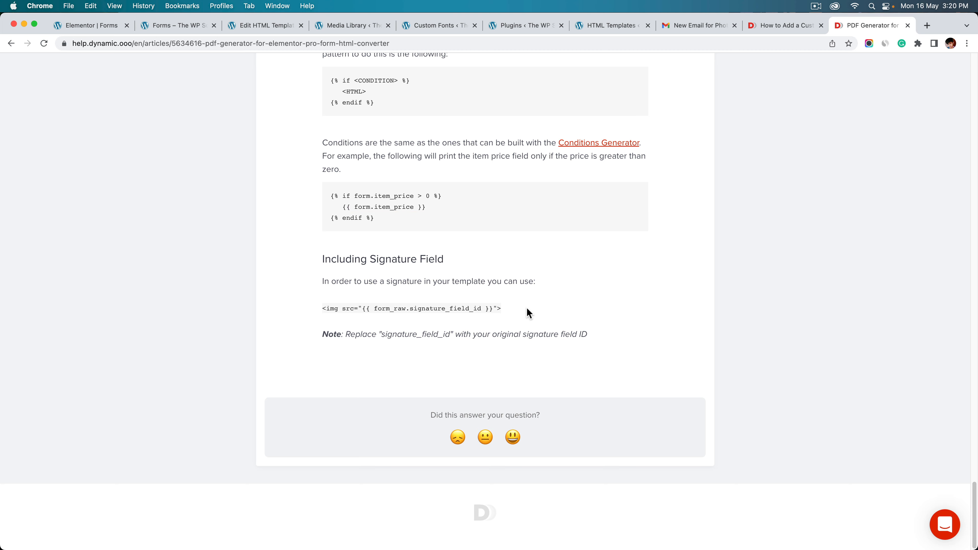
pyautogui.moveTo(528, 309); pyautogui.dragTo(324, 305)
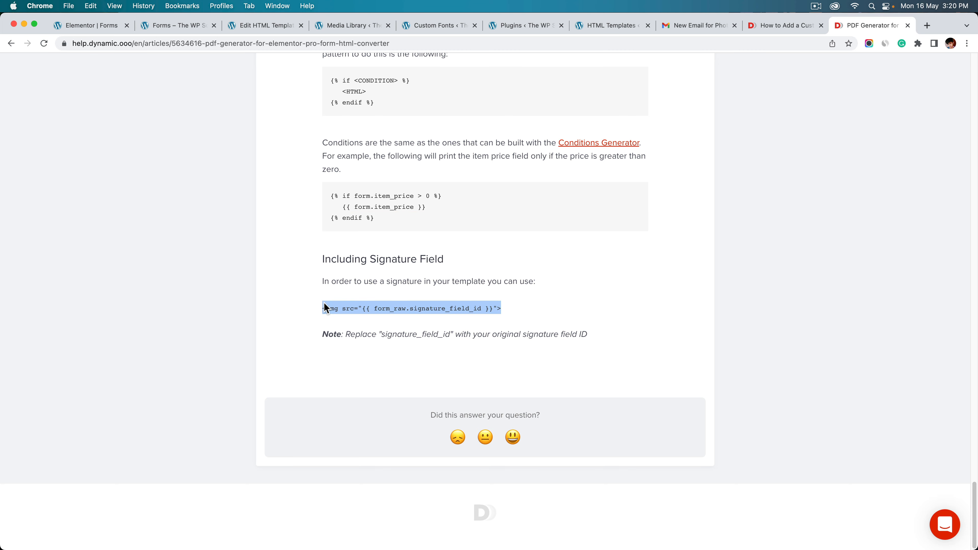
pyautogui.scroll(15, 446, 236)
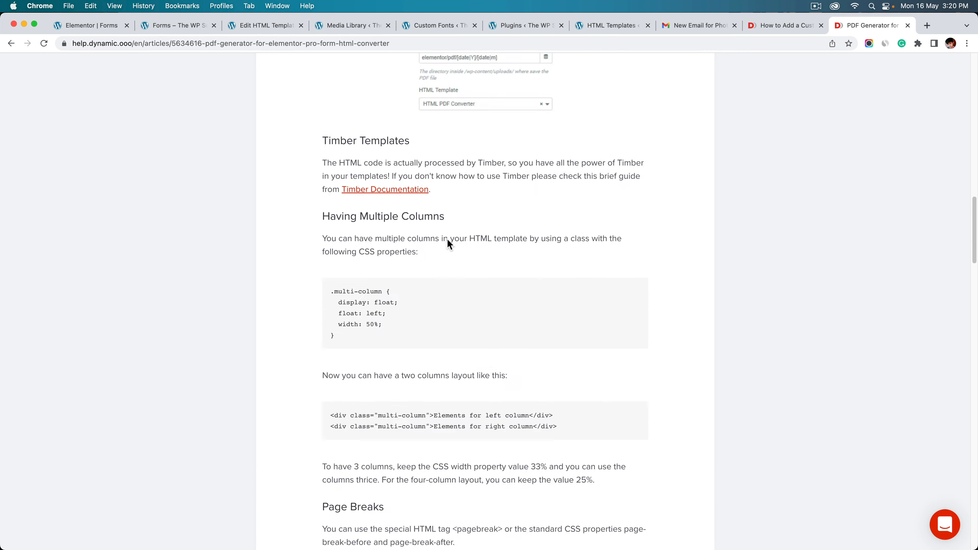
pyautogui.scroll(15, 447, 239)
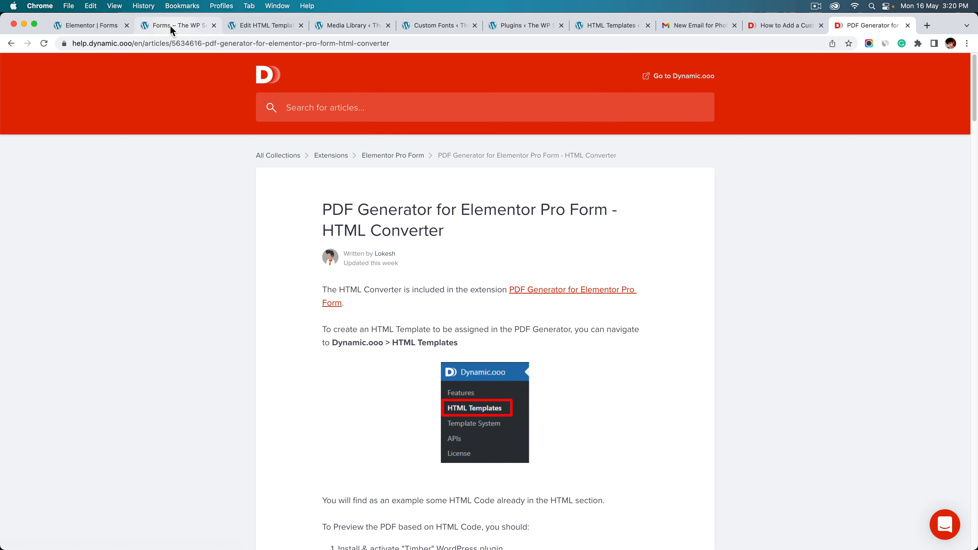
# On the HTML template page, tick then untick 'Get the HTML from an Elementor Template'
pyautogui.click(270, 26)
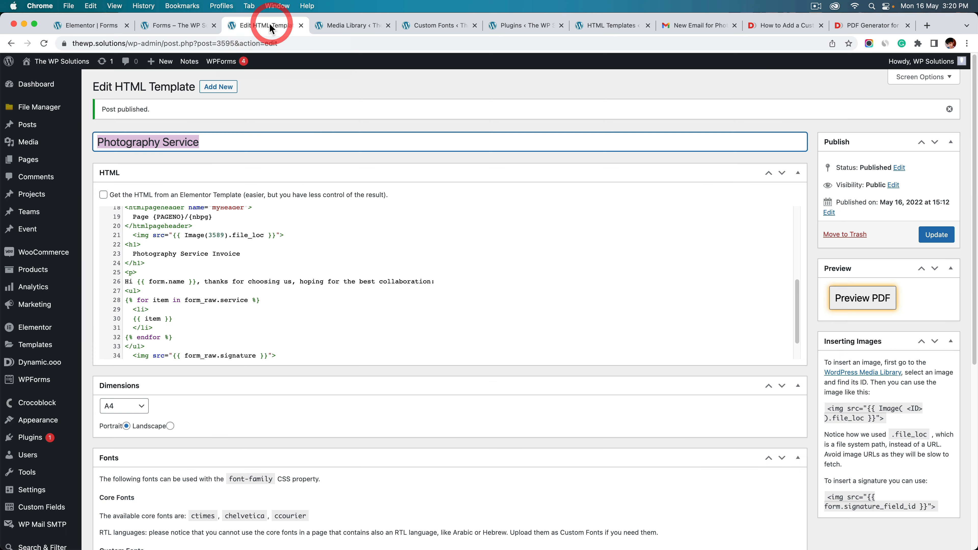
pyautogui.click(103, 195)
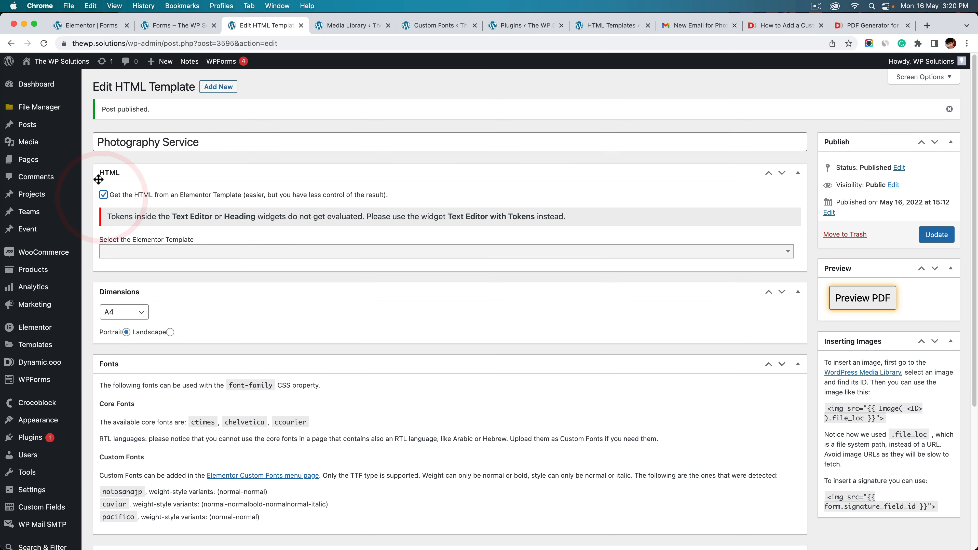
pyautogui.click(116, 253)
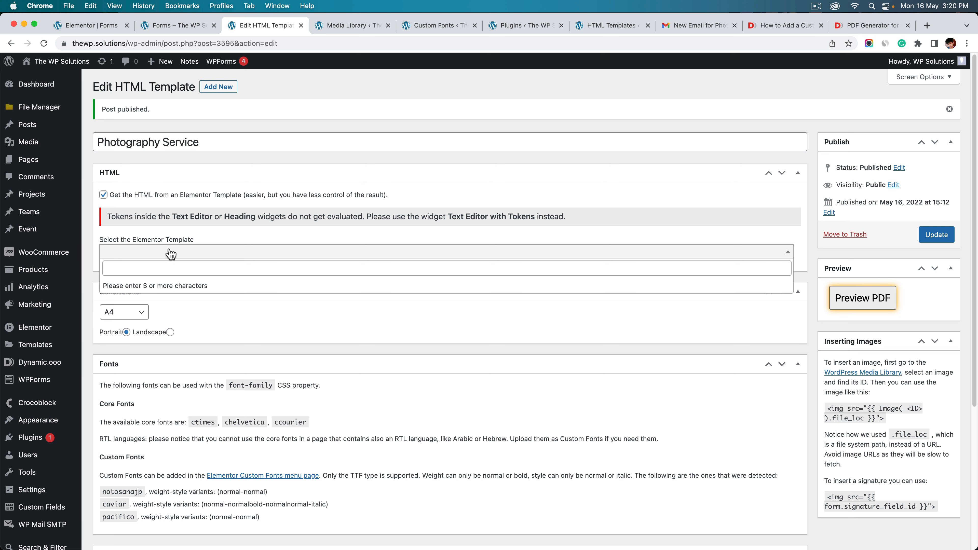
pyautogui.click(219, 227)
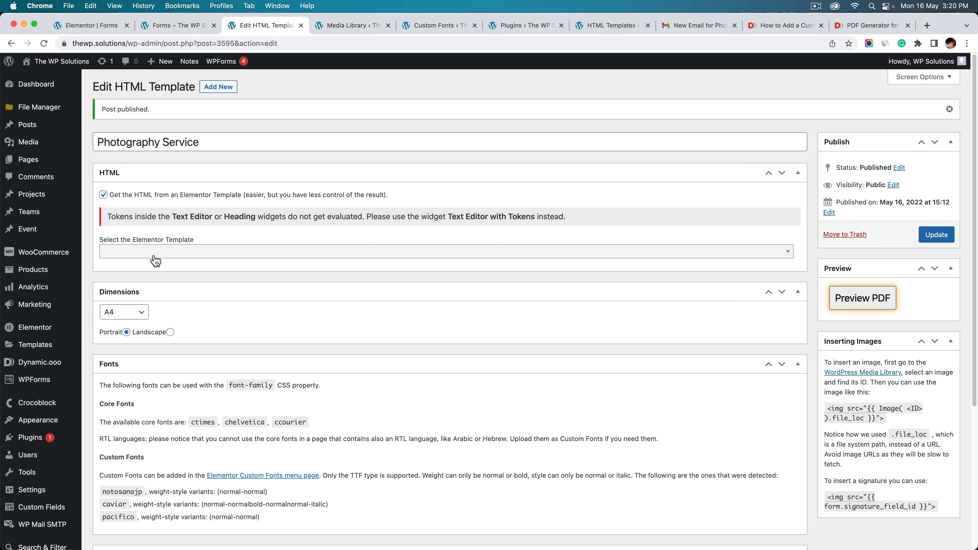
pyautogui.click(103, 194)
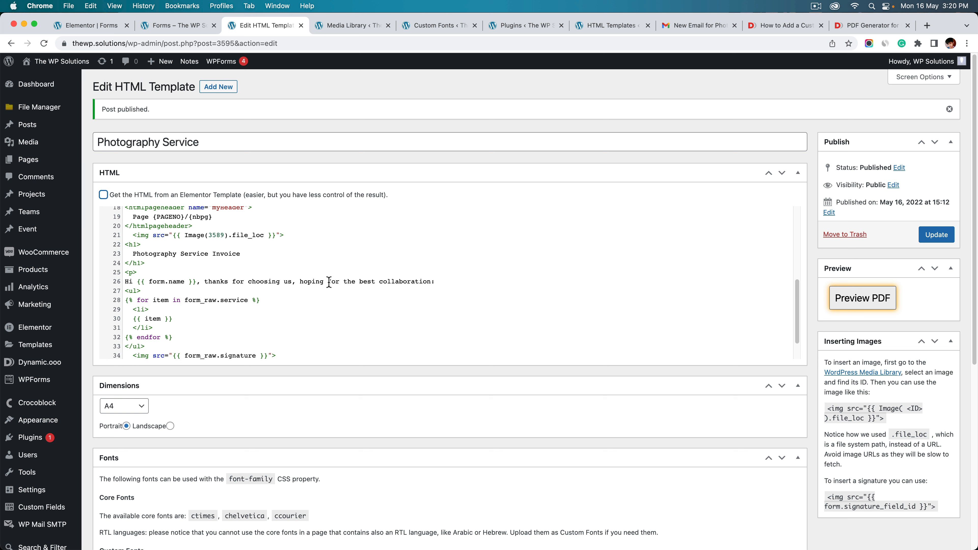
# Scroll through the template's Dimensions, Fonts and Preview Data settings
pyautogui.scroll(-1, 329, 282)
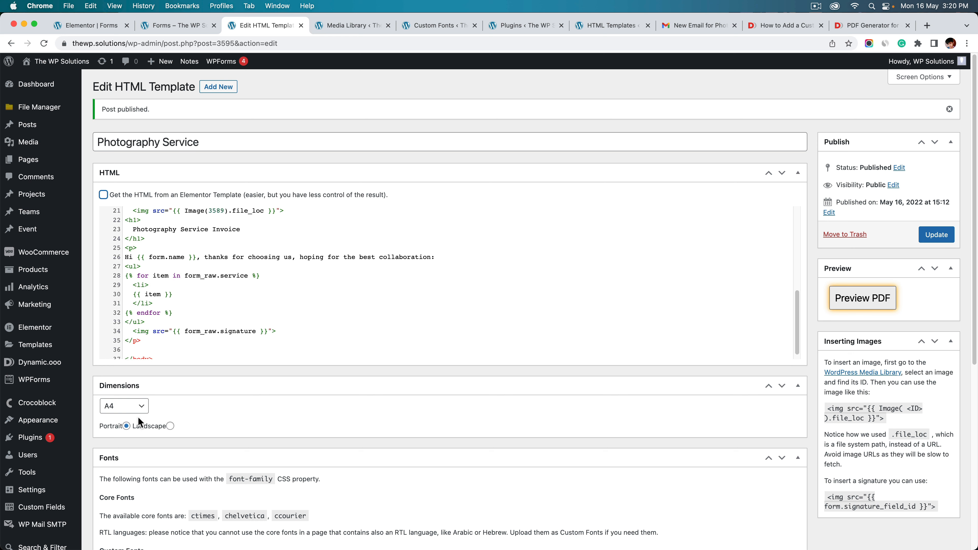
pyautogui.scroll(-5, 159, 433)
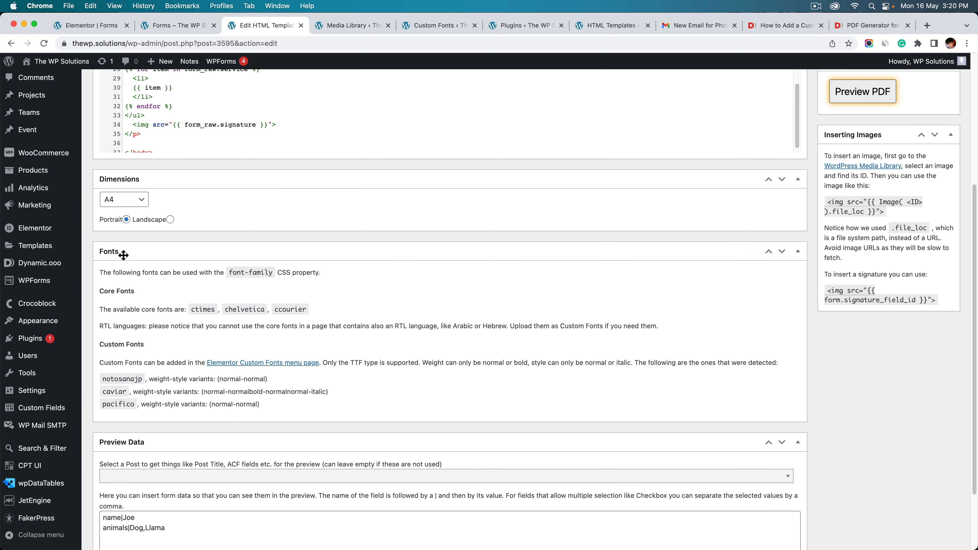
pyautogui.scroll(-2, 138, 309)
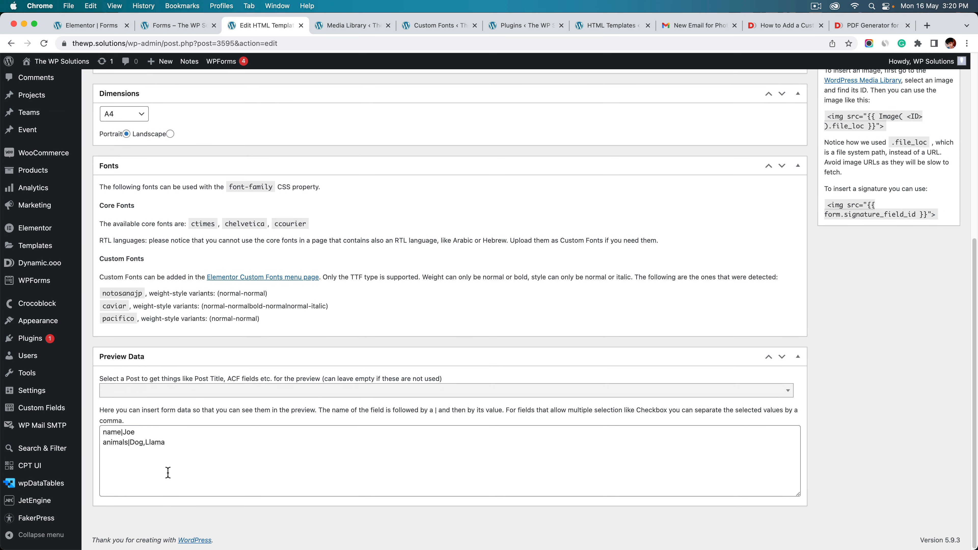
pyautogui.scroll(7, 530, 352)
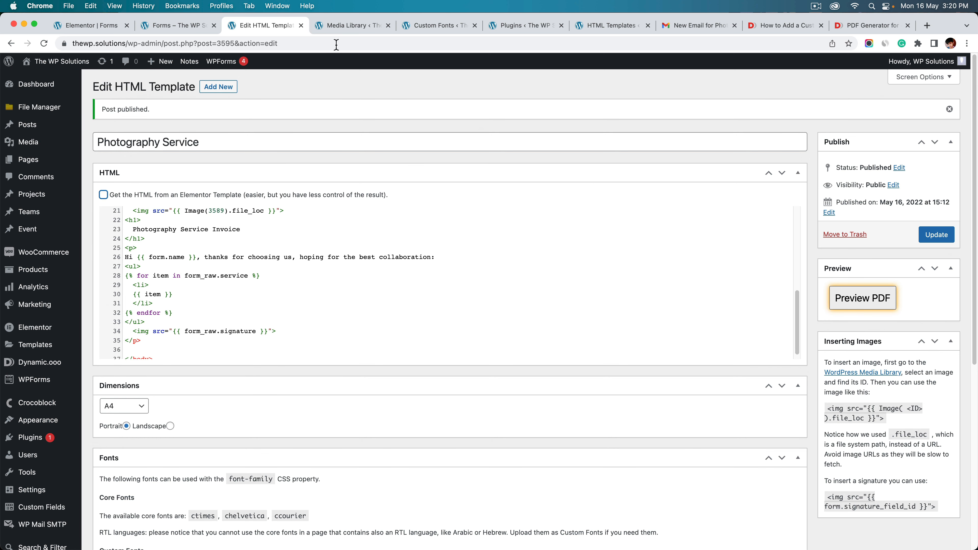
# Read through the 'How to Add a Custom Font on HTML Converter' article and return toward its top
pyautogui.click(786, 27)
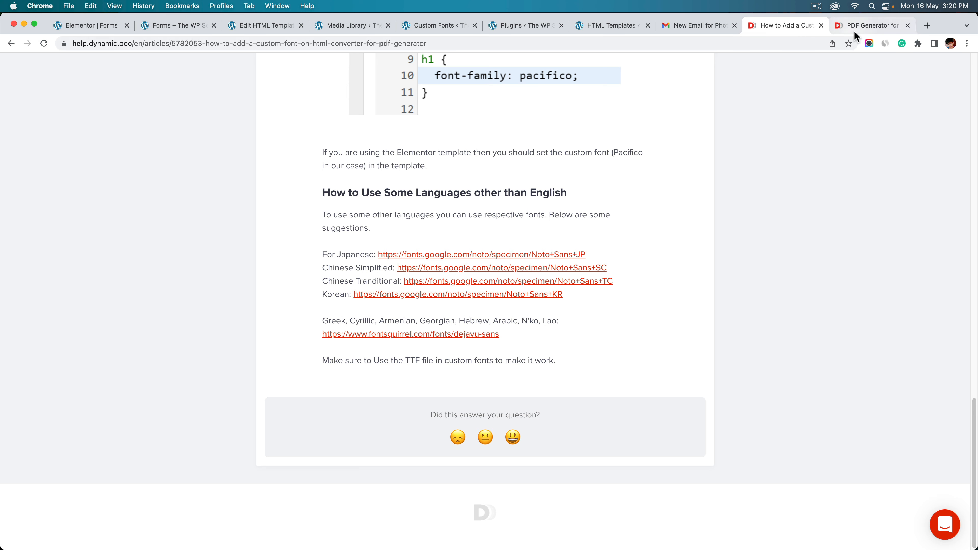
pyautogui.scroll(3, 780, 184)
pyautogui.scroll(10, 780, 185)
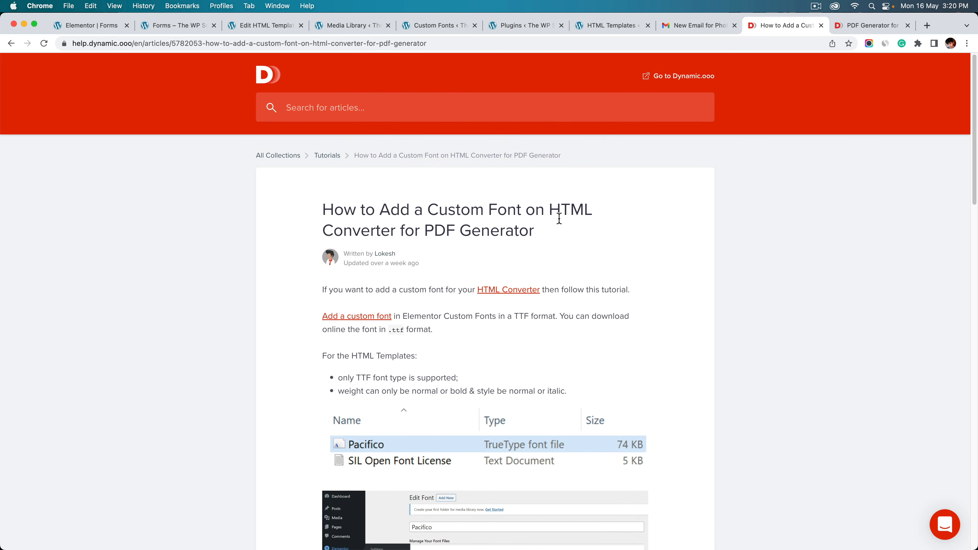
pyautogui.scroll(-2, 557, 217)
pyautogui.scroll(-4, 441, 361)
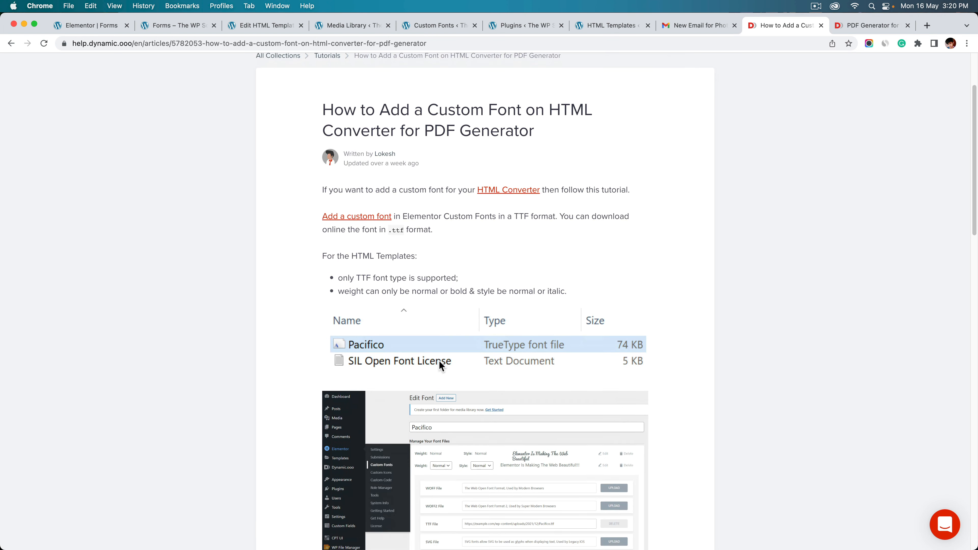
pyautogui.scroll(-3, 453, 325)
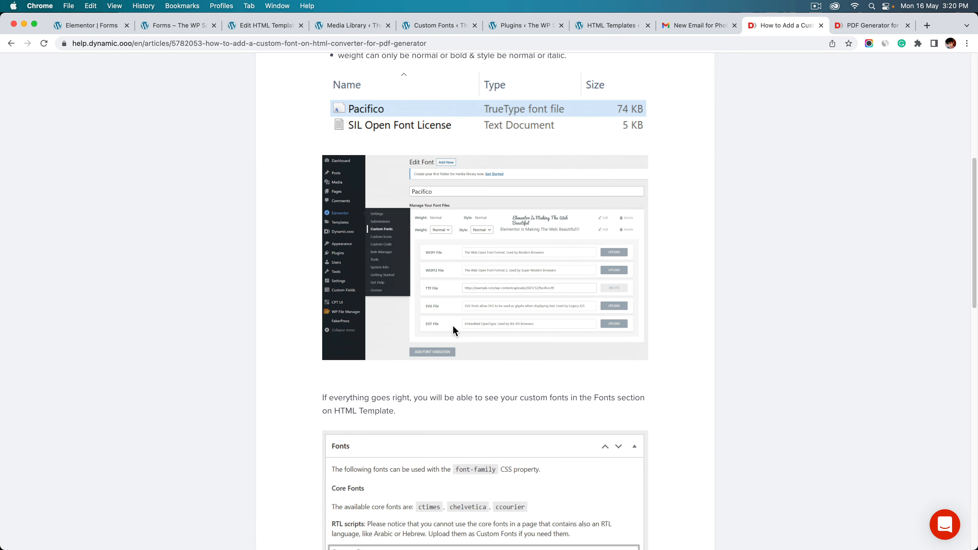
pyautogui.scroll(-3, 510, 227)
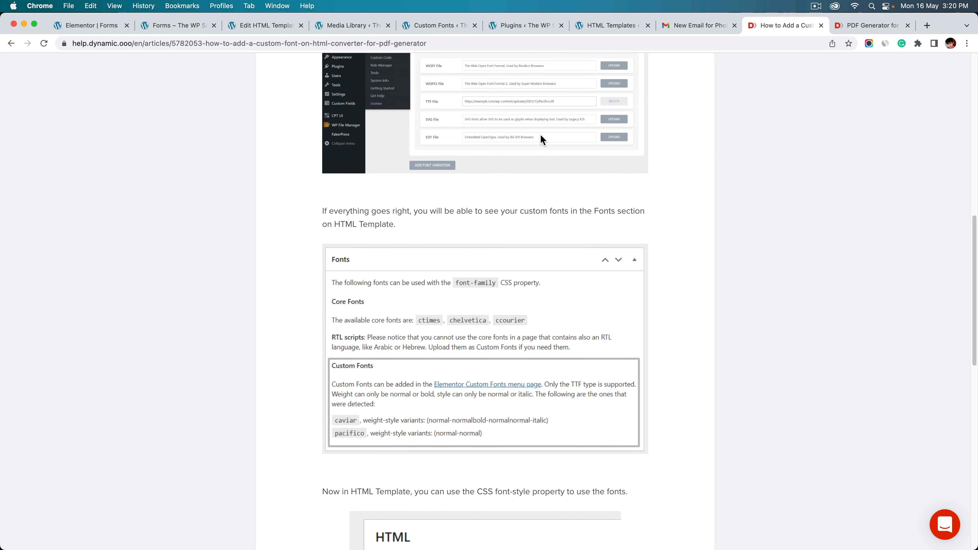
pyautogui.scroll(-1, 485, 216)
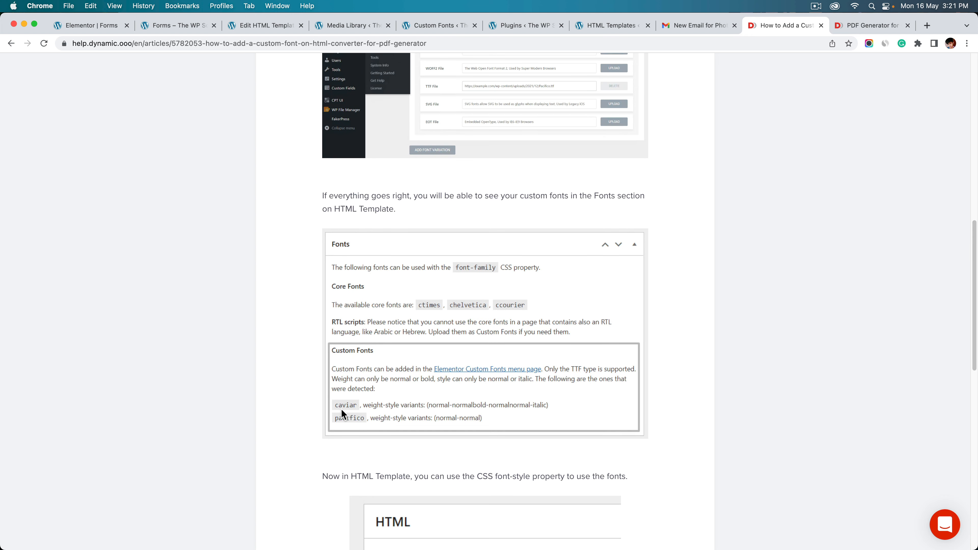
pyautogui.scroll(-4, 361, 370)
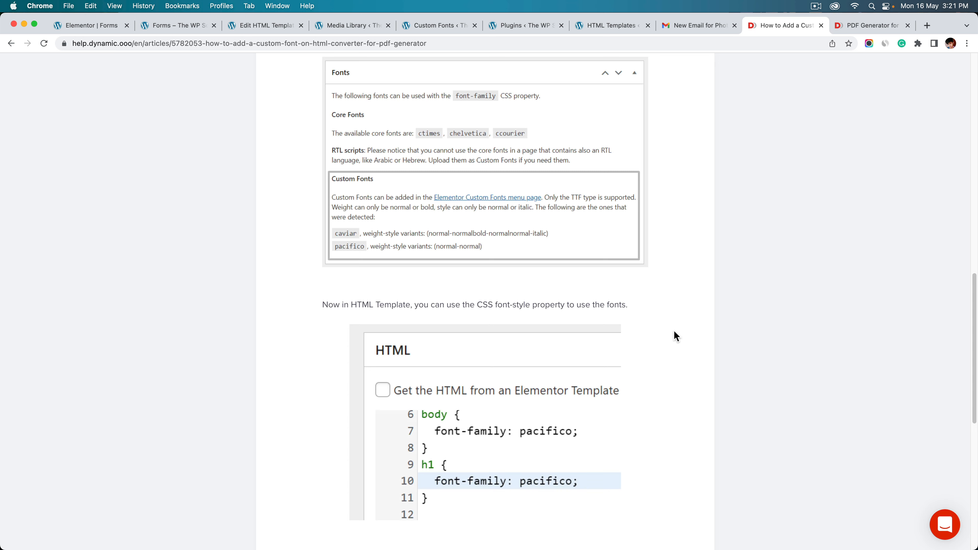
pyautogui.scroll(-8, 663, 333)
pyautogui.scroll(20, 424, 273)
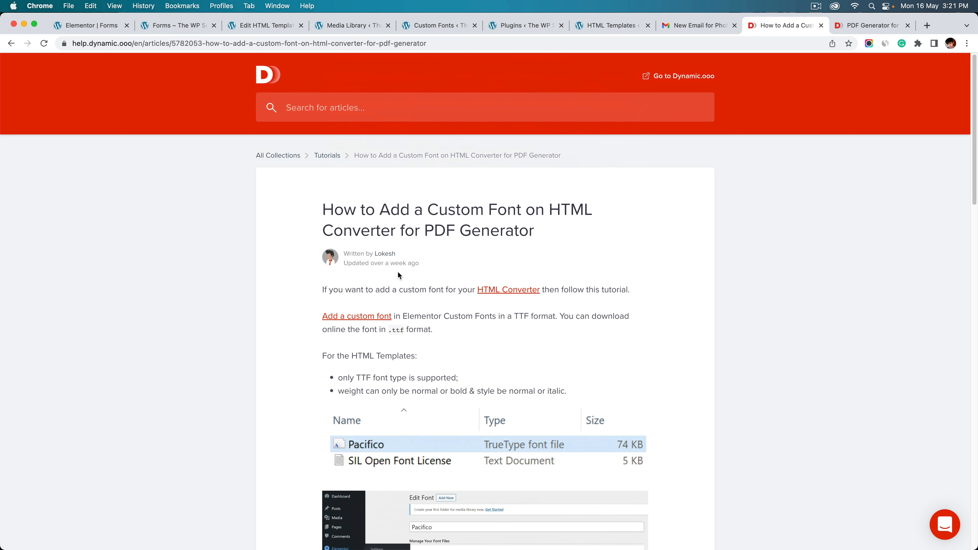